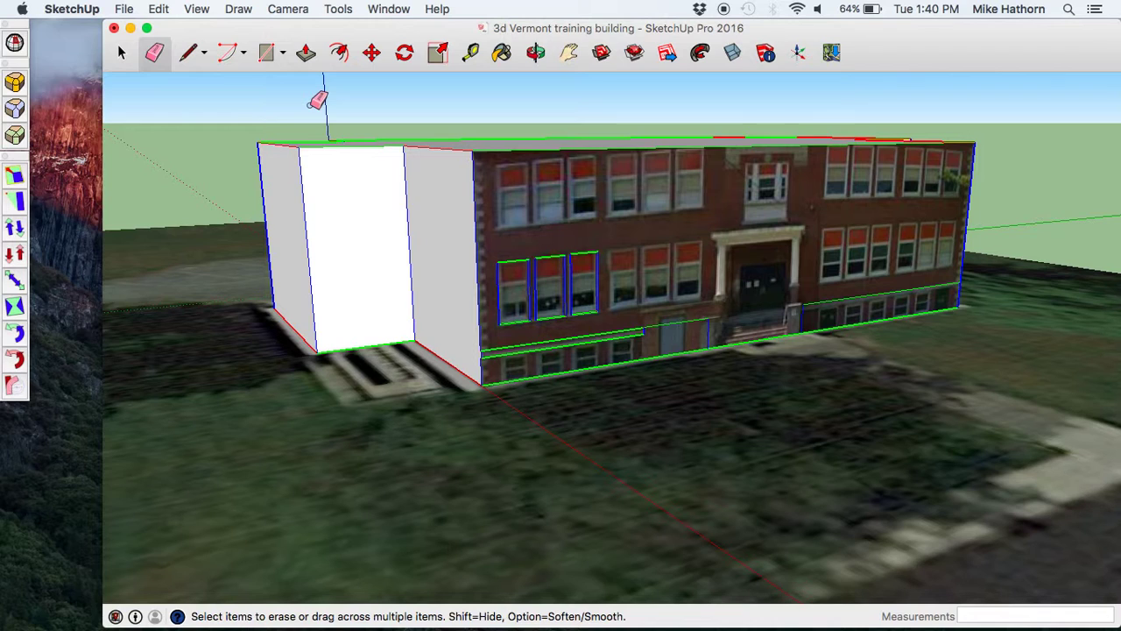
# Open the photo texture browser for the projecting blank end wall beyond the main entrance, and enlarge its window
pyautogui.click(535, 53)
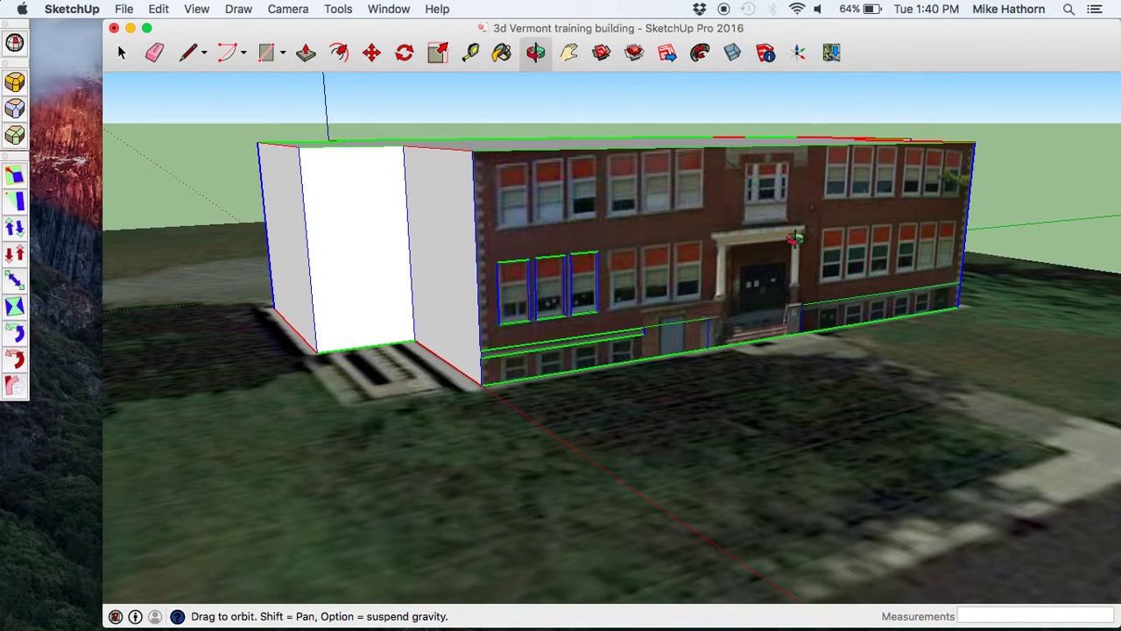
pyautogui.moveTo(876, 242); pyautogui.dragTo(727, 204)
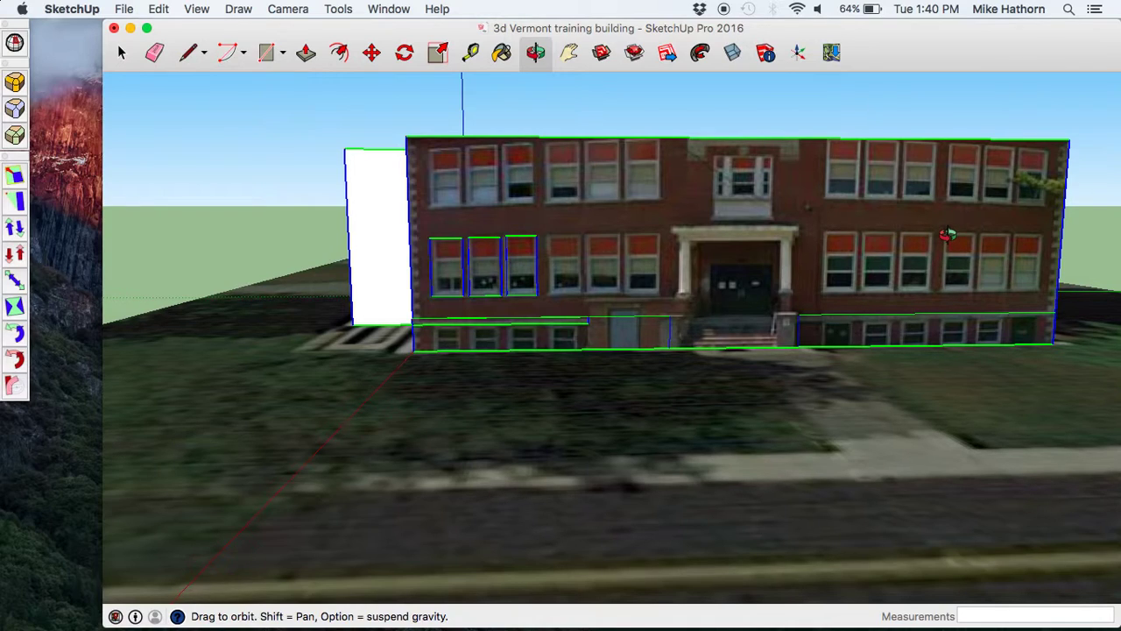
pyautogui.moveTo(970, 233); pyautogui.dragTo(646, 266)
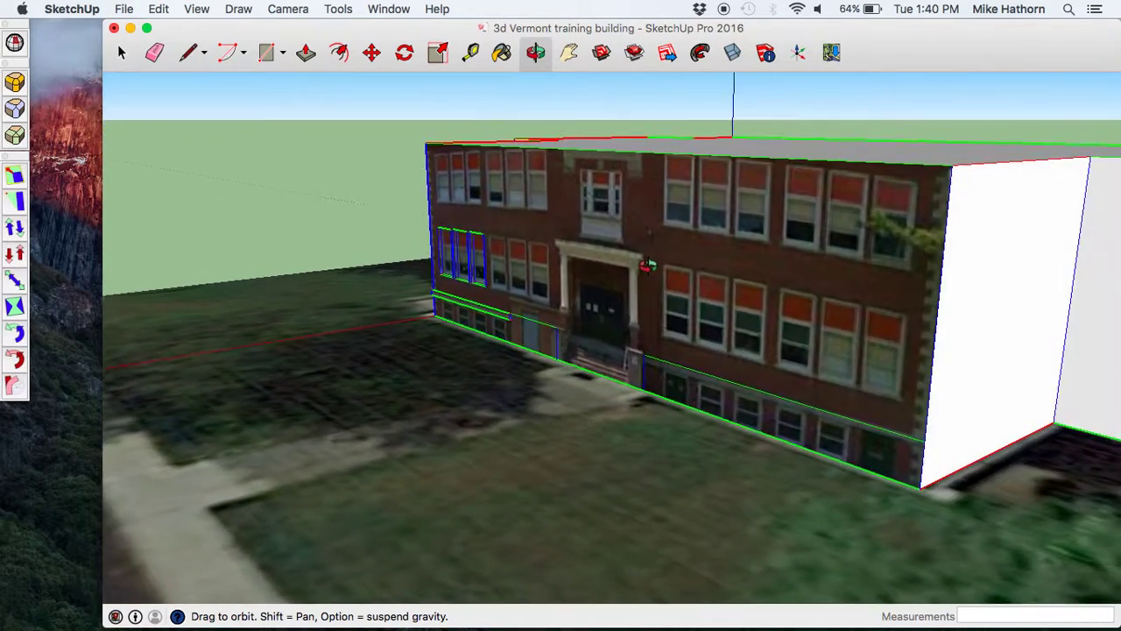
pyautogui.scroll(-3, 646, 266)
pyautogui.moveTo(830, 253); pyautogui.dragTo(595, 275)
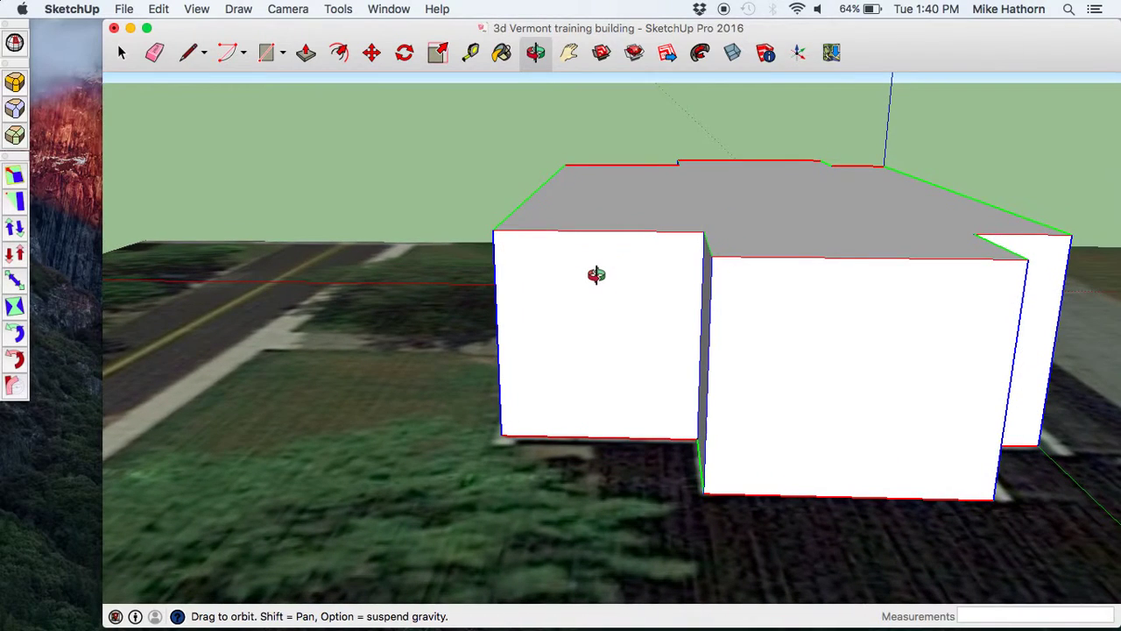
pyautogui.click(120, 54)
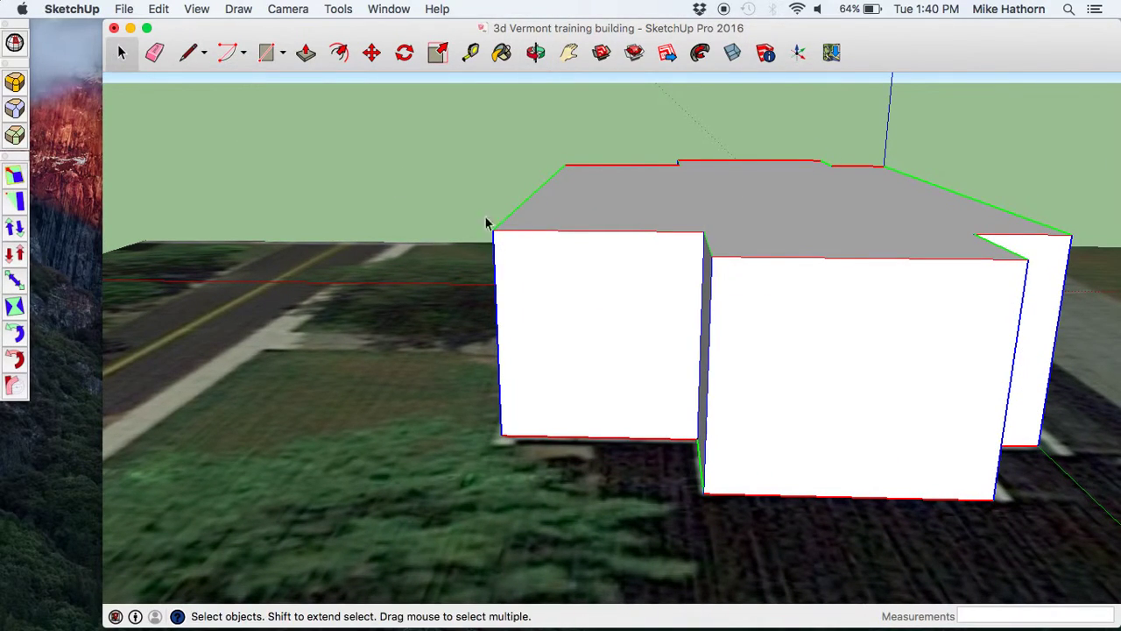
pyautogui.click(796, 355)
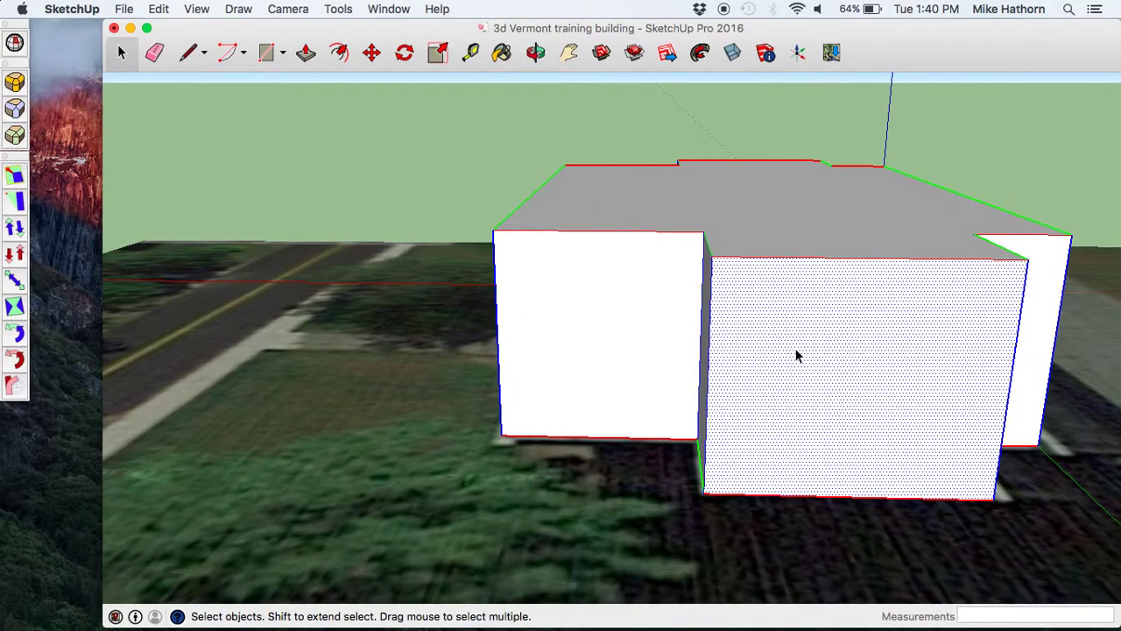
pyautogui.rightClick(796, 355)
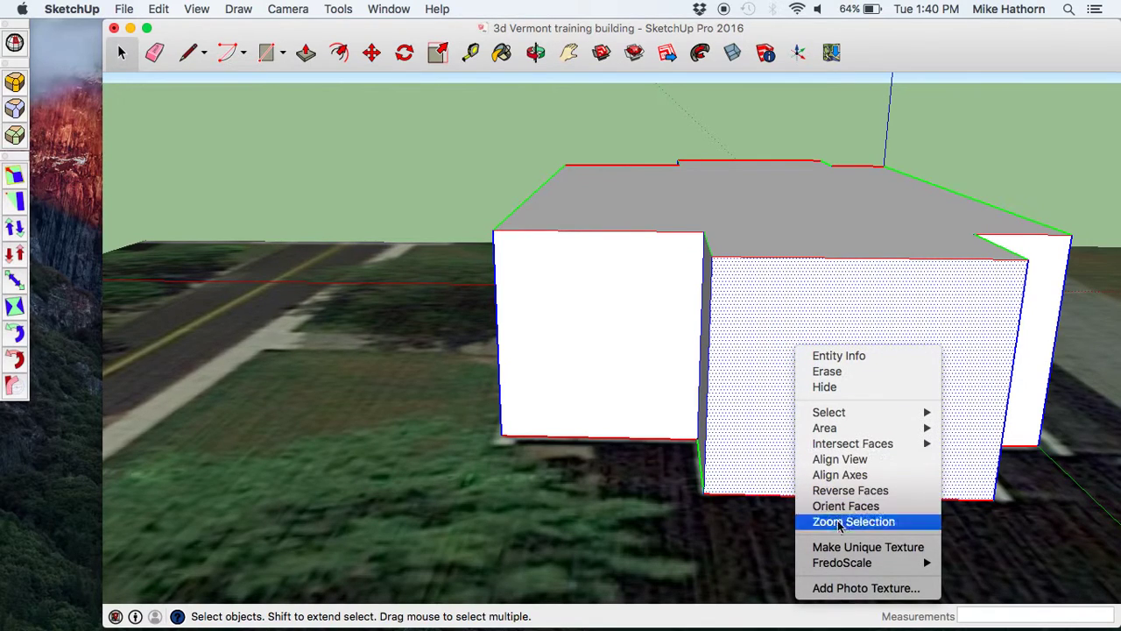
pyautogui.click(847, 587)
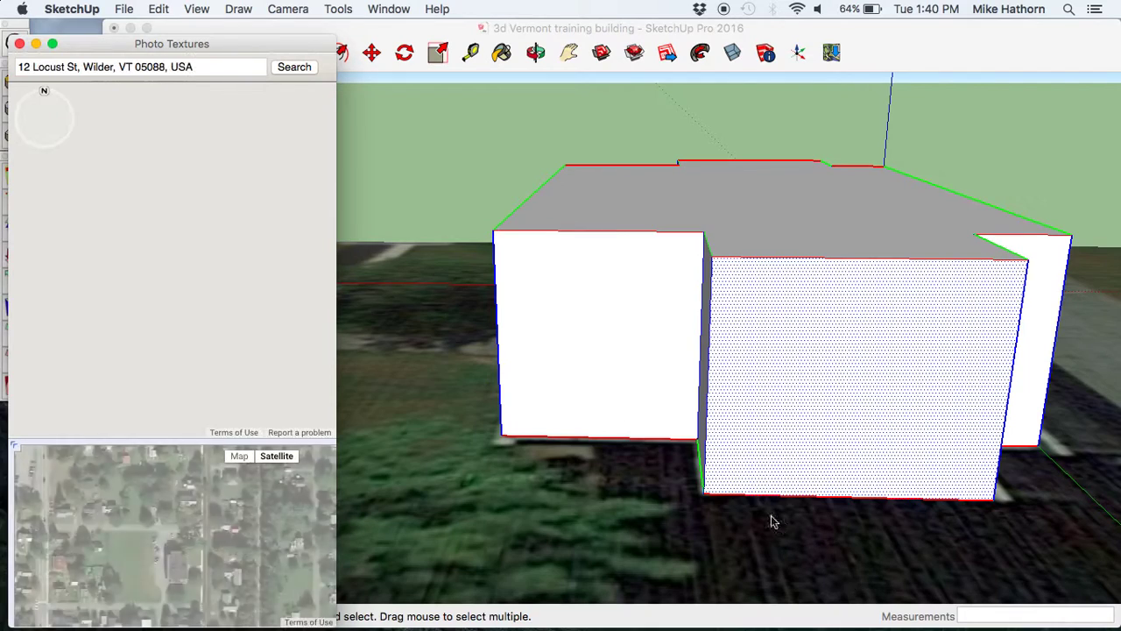
pyautogui.moveTo(319, 46); pyautogui.dragTo(321, 33)
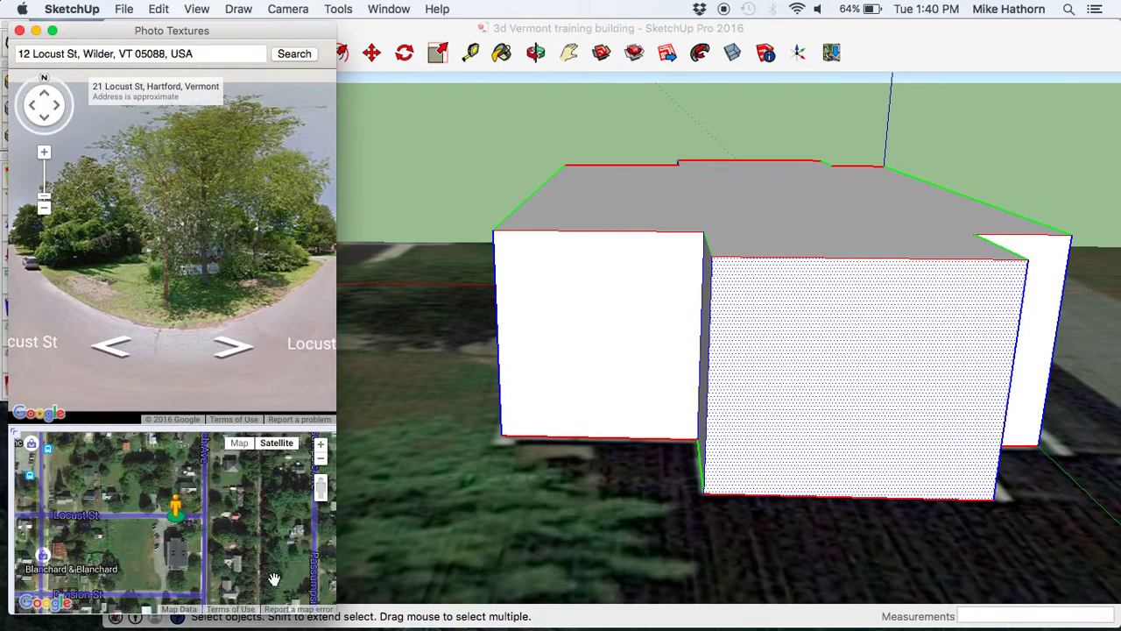
pyautogui.moveTo(335, 613); pyautogui.dragTo(689, 580)
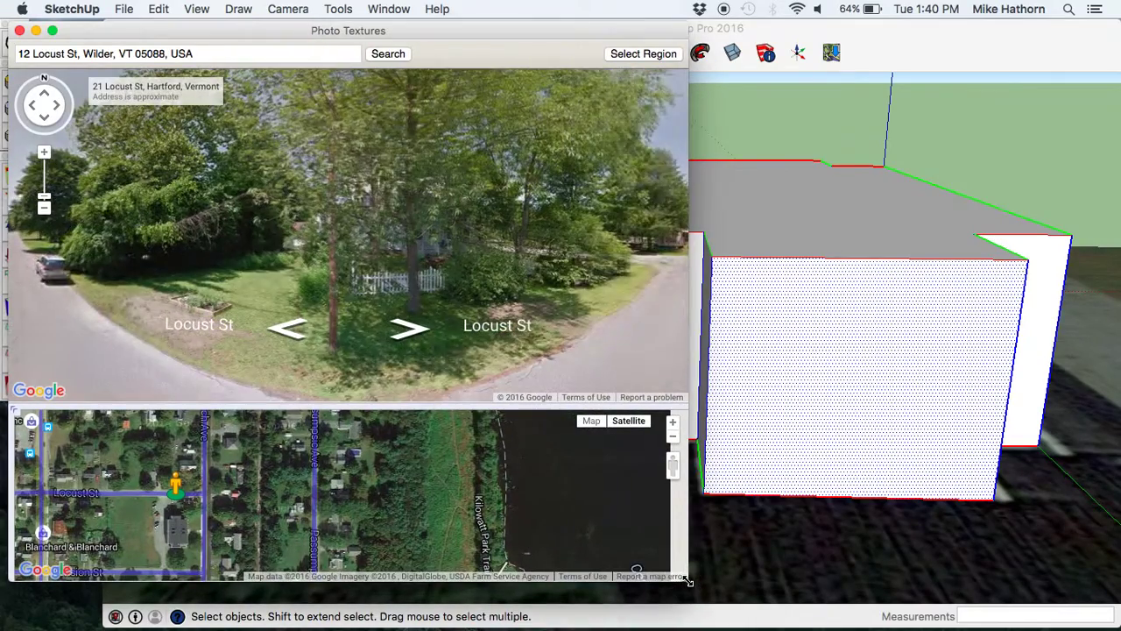
# Move the street-level imagery along Locust St until it faces the brick building's end wall, and zoom in on that wall
pyautogui.click(422, 338)
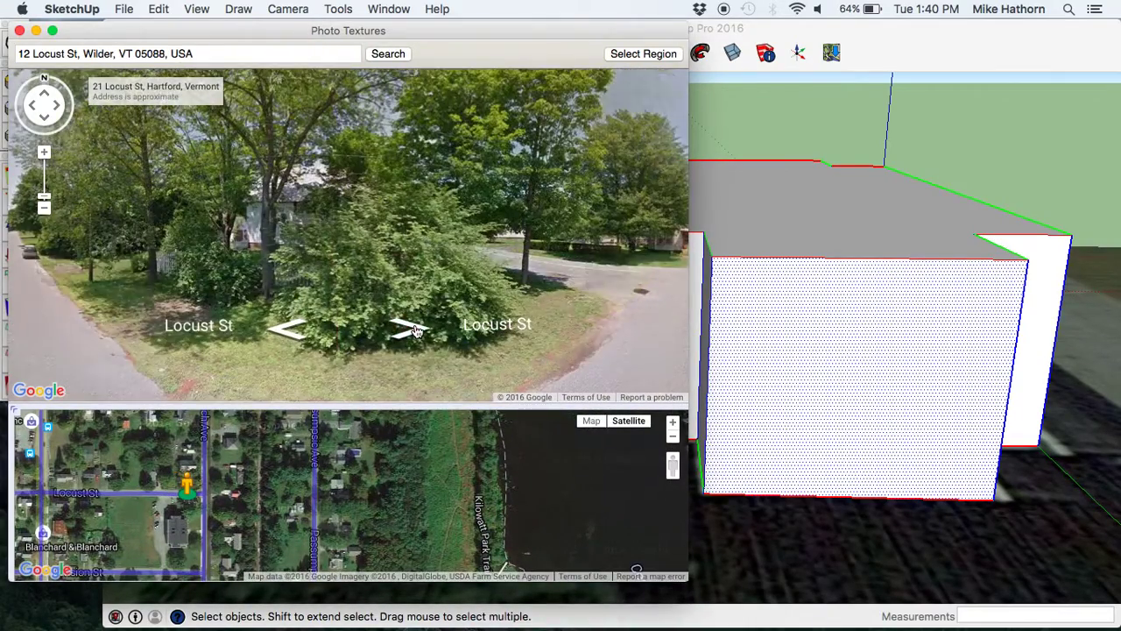
pyautogui.moveTo(603, 225); pyautogui.dragTo(285, 230)
pyautogui.moveTo(453, 235); pyautogui.dragTo(280, 252)
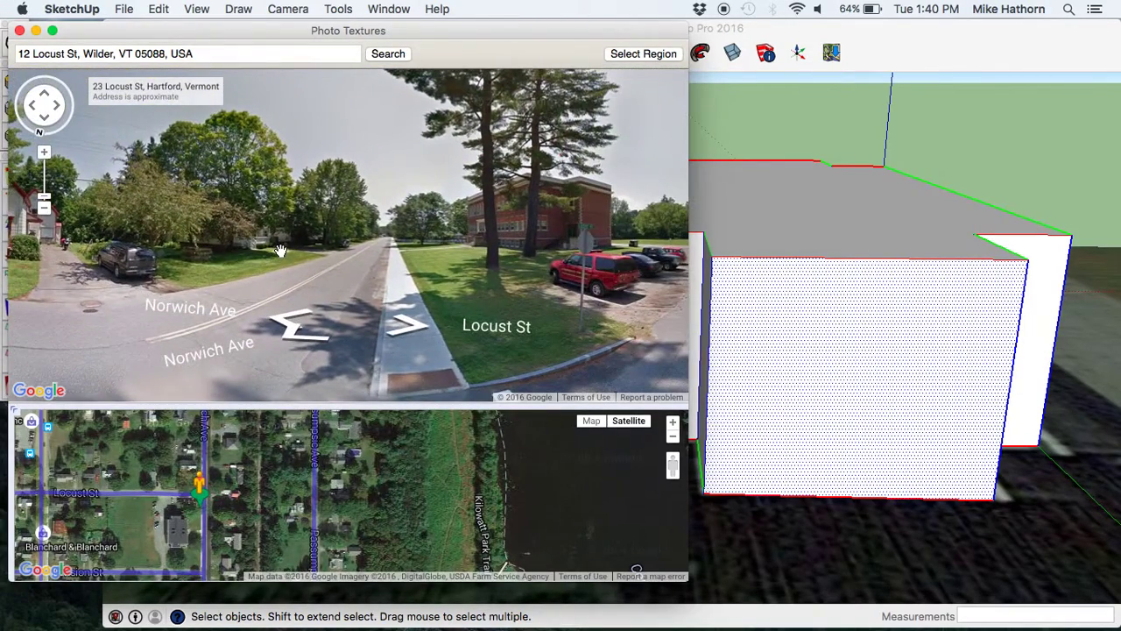
pyautogui.moveTo(428, 245); pyautogui.dragTo(296, 245)
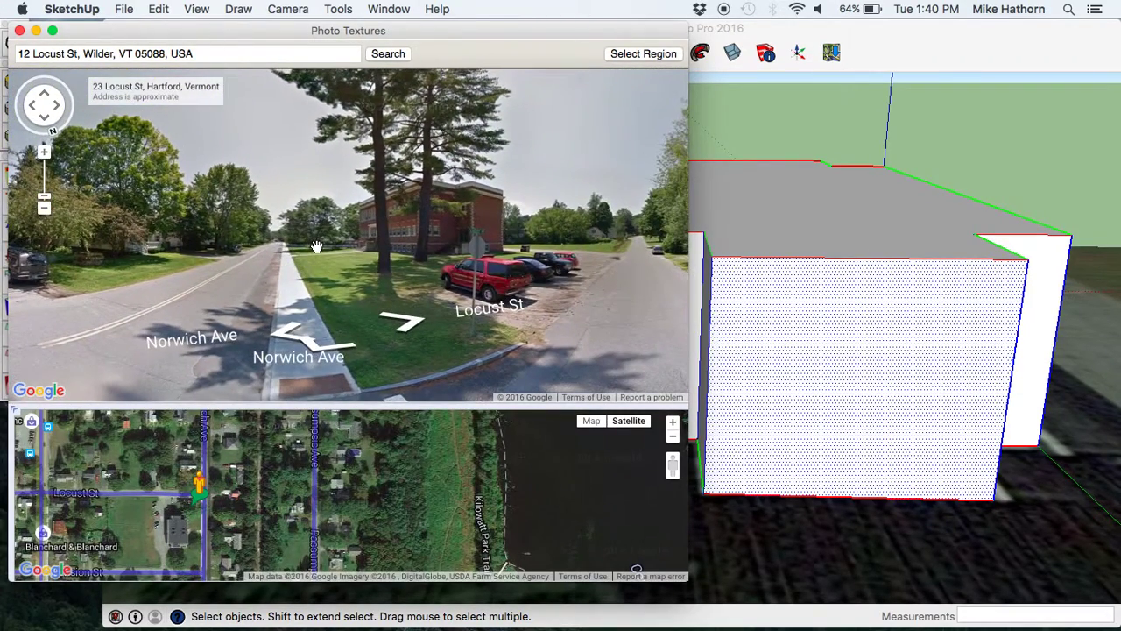
pyautogui.click(486, 221)
pyautogui.moveTo(294, 257); pyautogui.dragTo(449, 261)
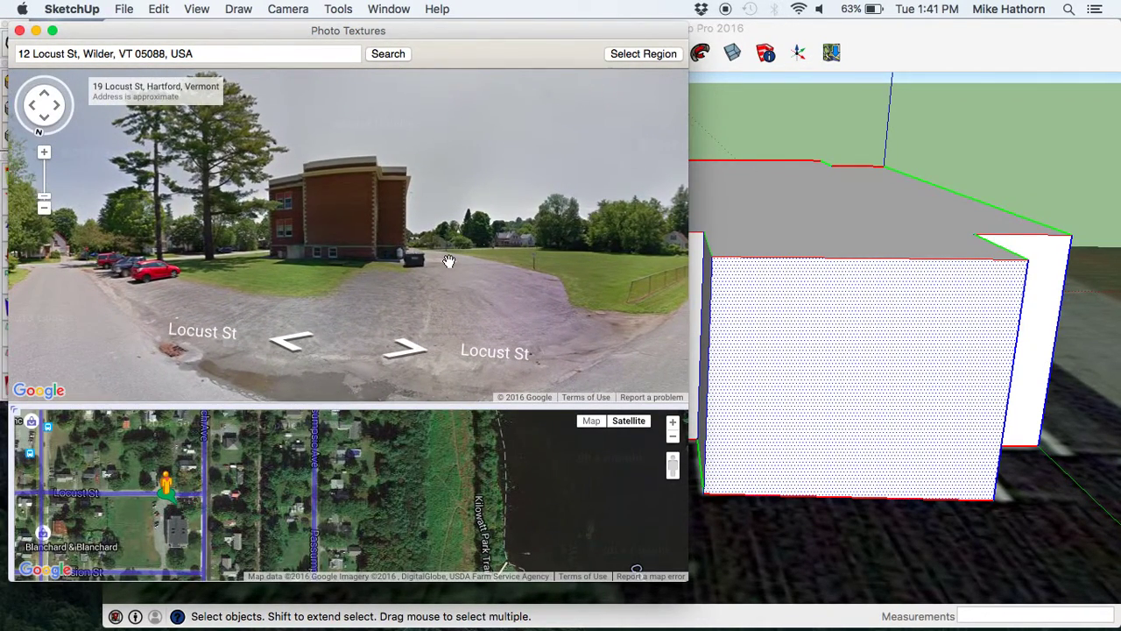
pyautogui.click(44, 153)
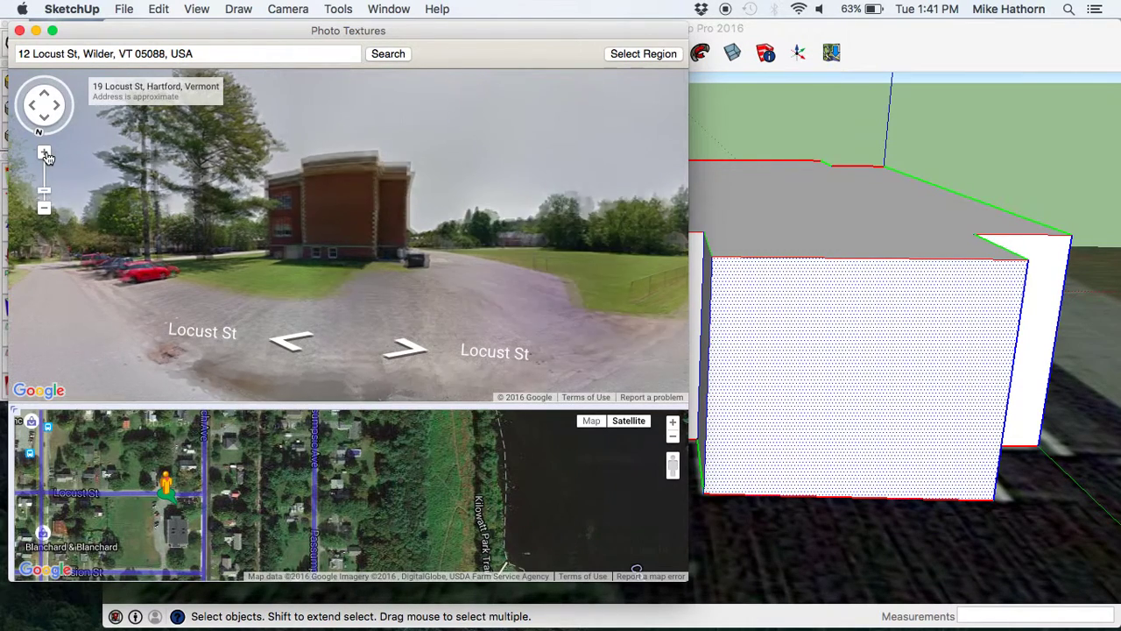
pyautogui.click(44, 154)
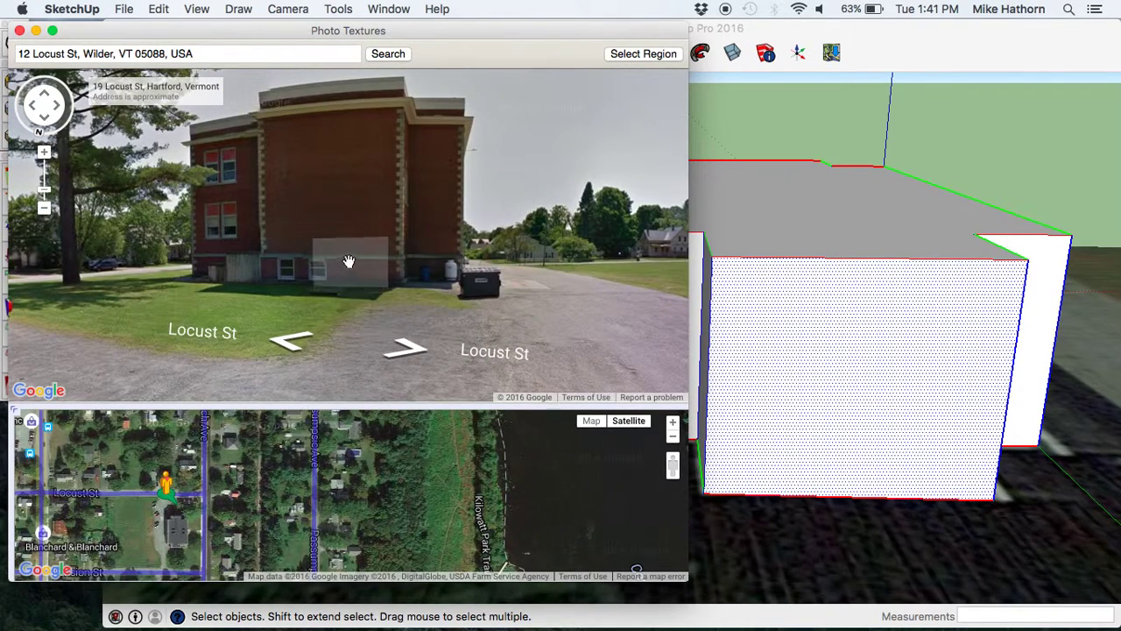
# Fit the capture region to the corners of the projecting brick wall, apply the photo to the selected face, and close the photo browser
pyautogui.click(648, 56)
pyautogui.moveTo(180, 213); pyautogui.dragTo(338, 161)
pyautogui.moveTo(418, 266); pyautogui.dragTo(410, 292)
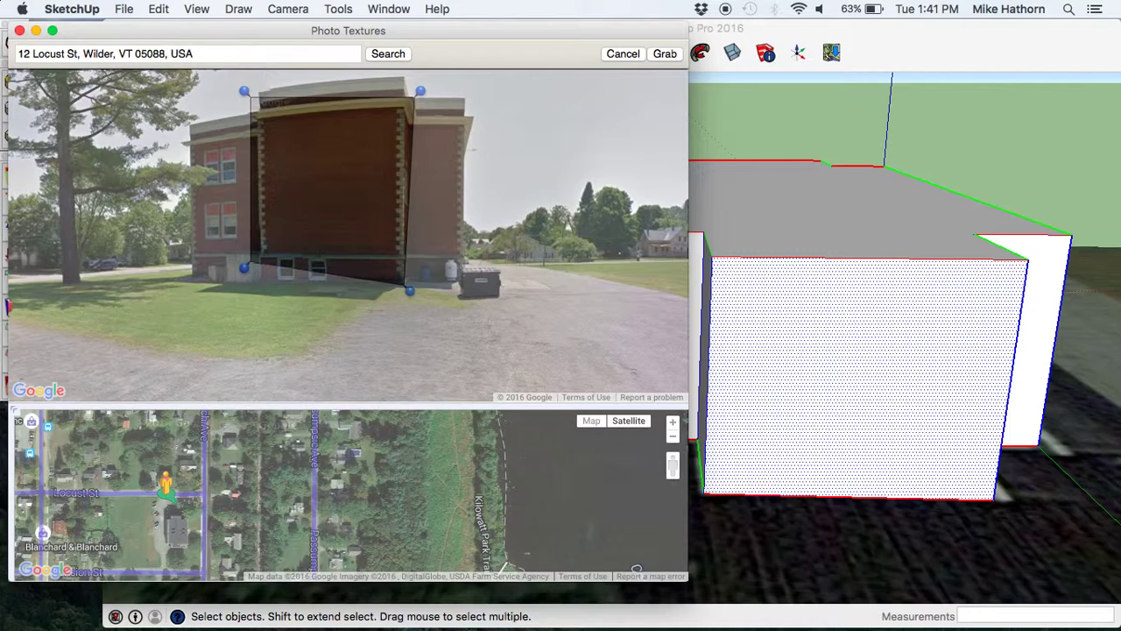
pyautogui.moveTo(245, 267); pyautogui.dragTo(254, 287)
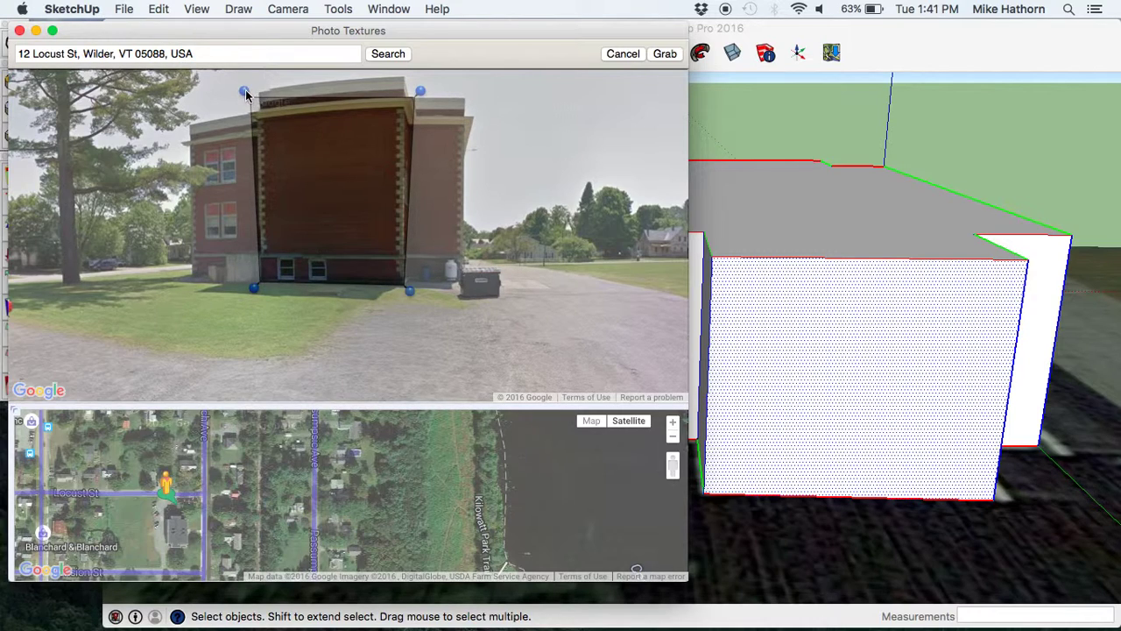
pyautogui.moveTo(244, 91); pyautogui.dragTo(249, 89)
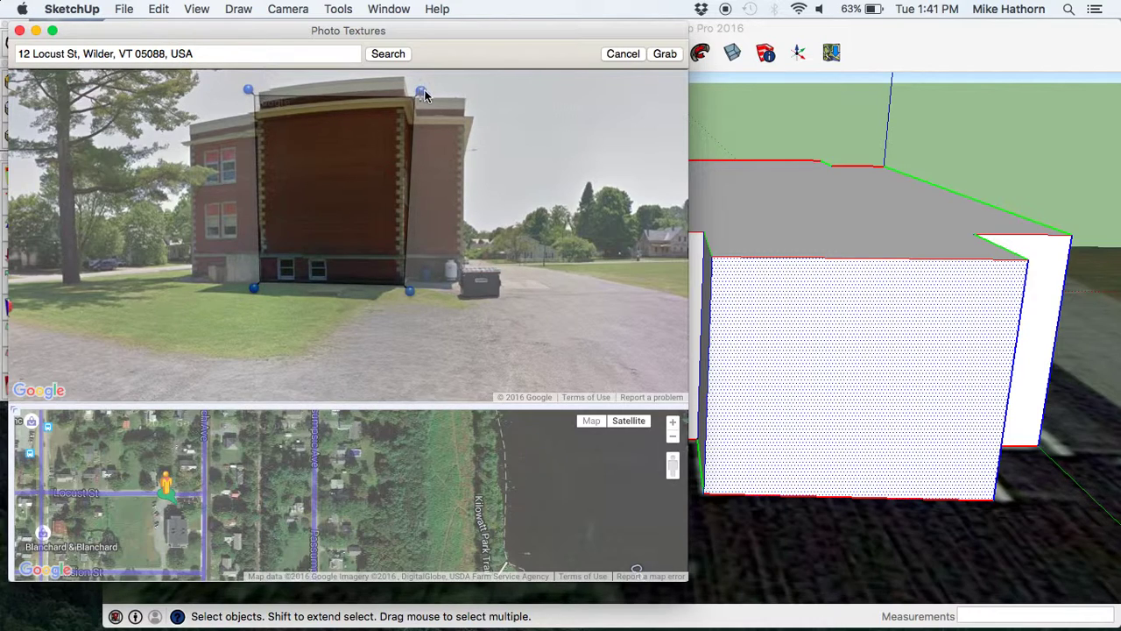
pyautogui.moveTo(420, 90); pyautogui.dragTo(415, 78)
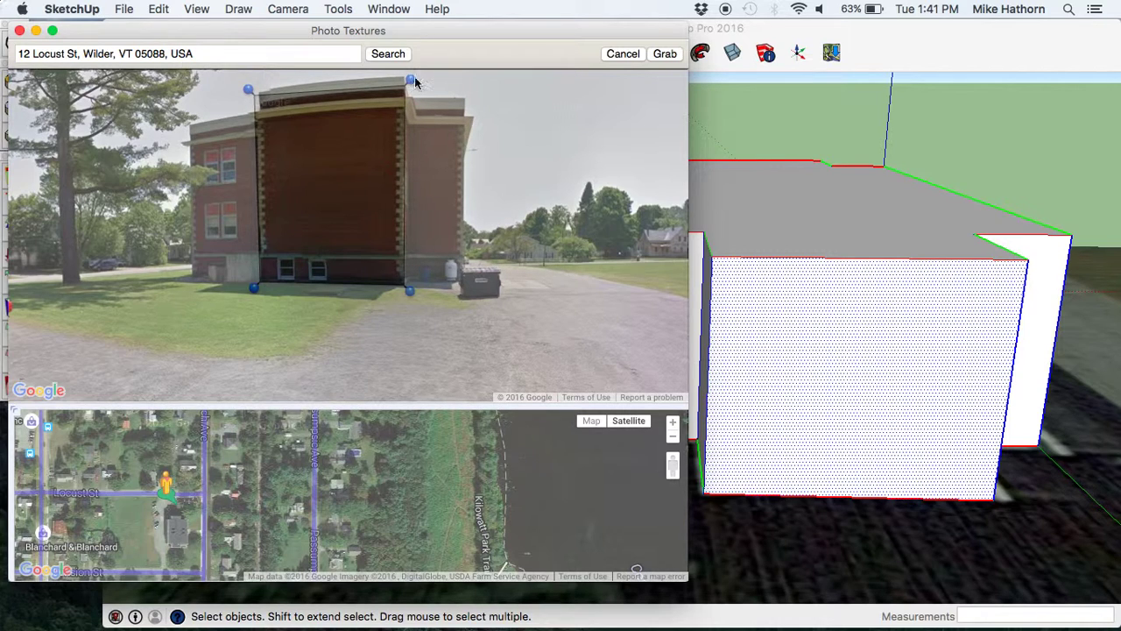
pyautogui.click(661, 53)
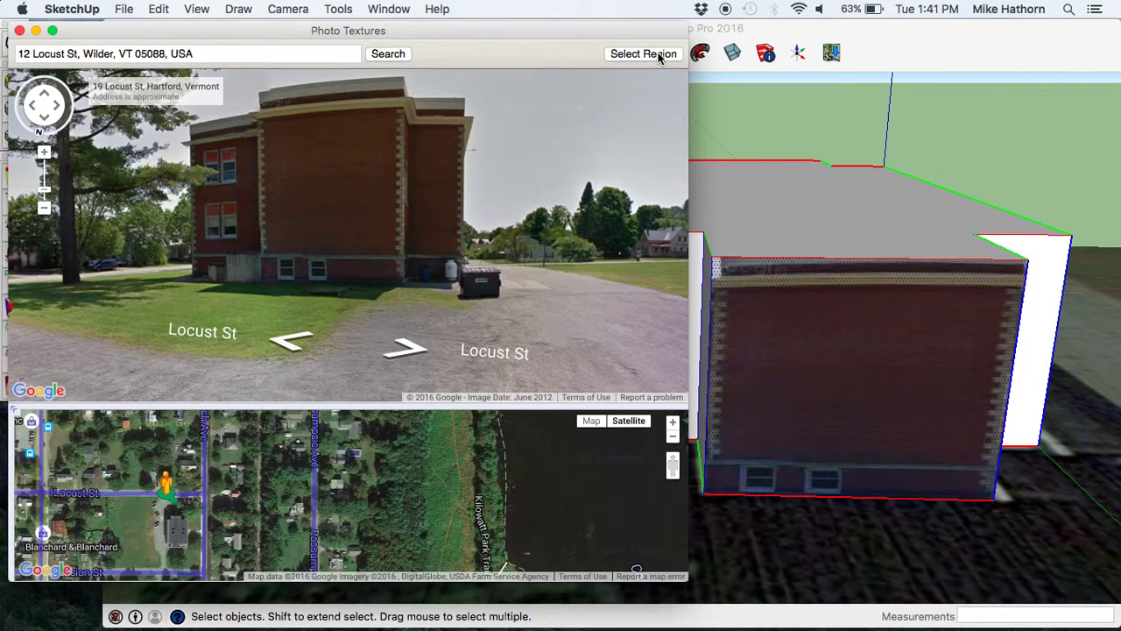
pyautogui.click(19, 30)
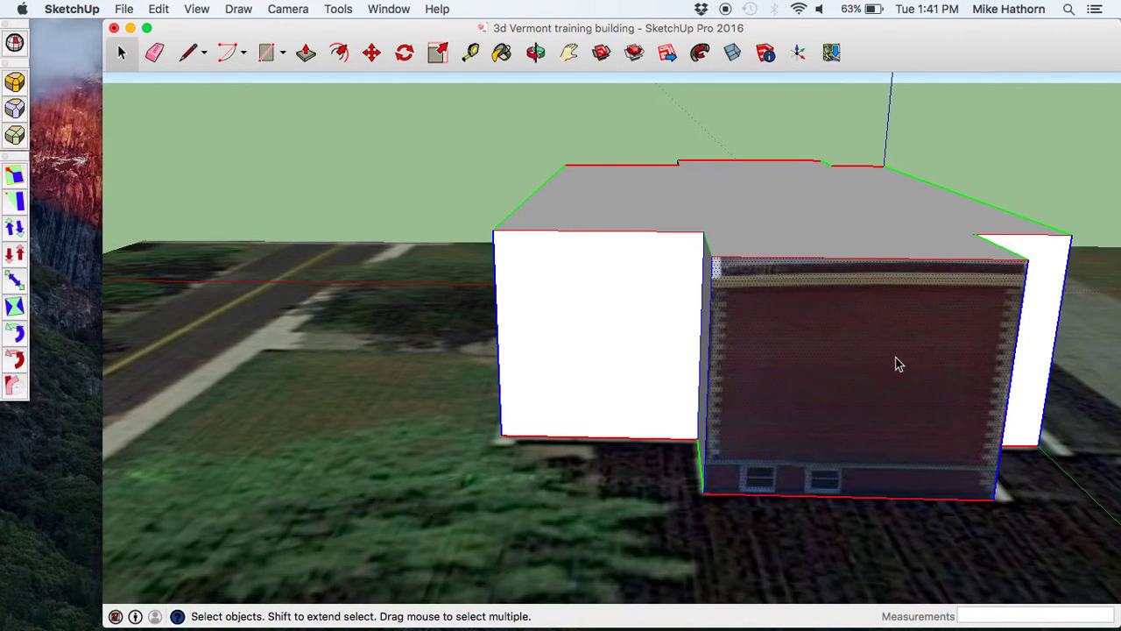
# Copy the three outlined lower-floor windows on the front facade about 15' sideways onto the adjacent group beside the entrance
pyautogui.click(538, 53)
pyautogui.moveTo(508, 188); pyautogui.dragTo(958, 195)
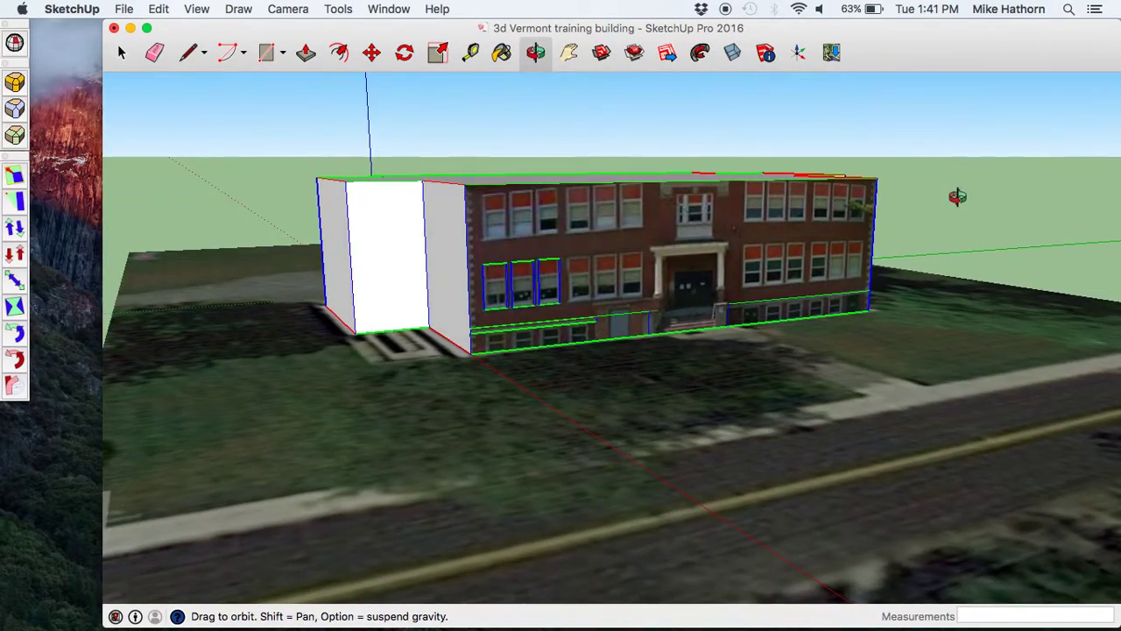
pyautogui.scroll(4, 514, 273)
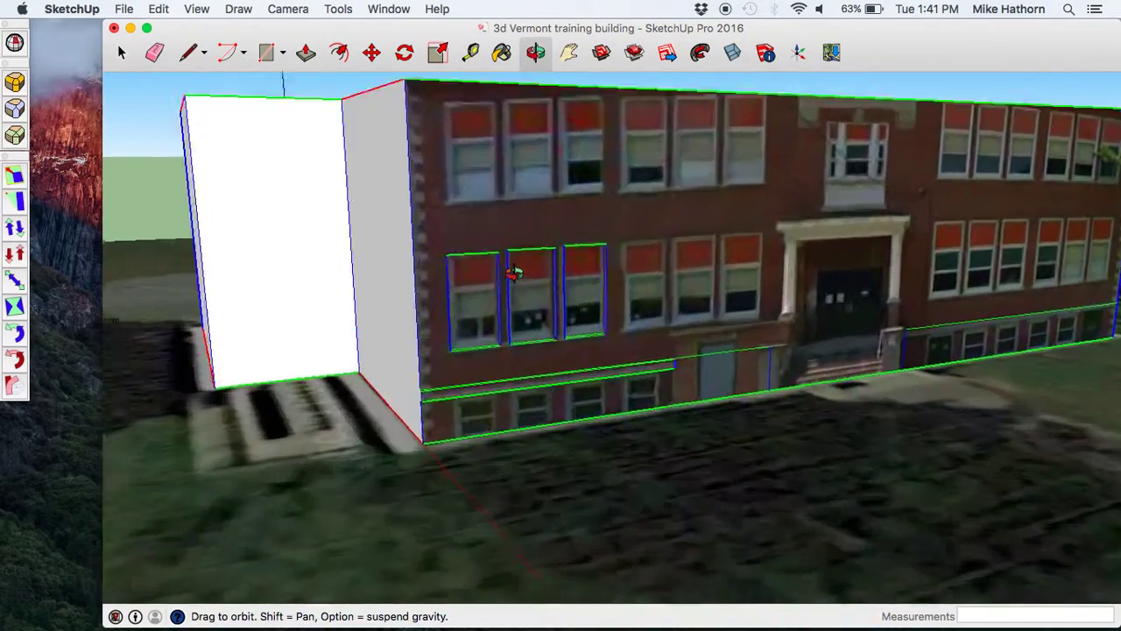
pyautogui.scroll(2, 514, 273)
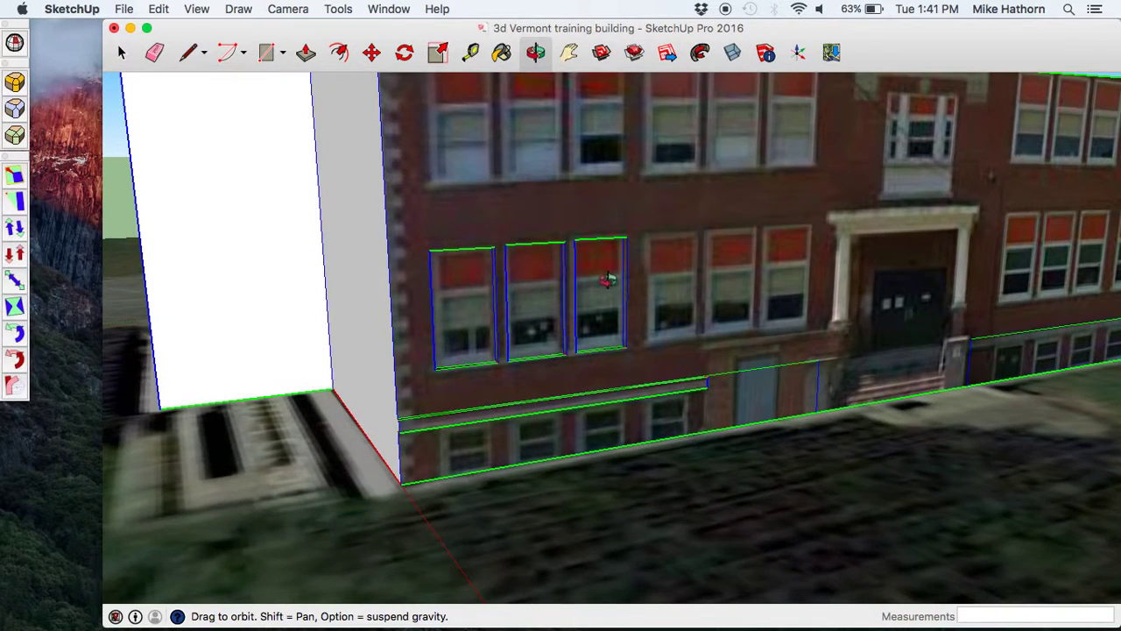
pyautogui.scroll(3, 606, 280)
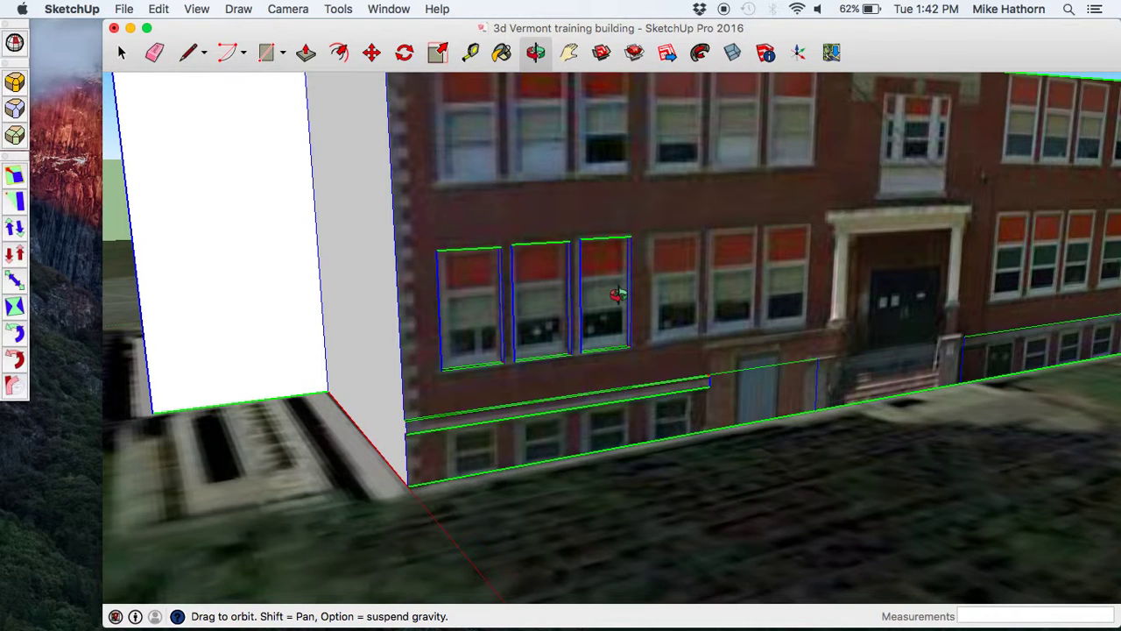
pyautogui.scroll(-5, 783, 265)
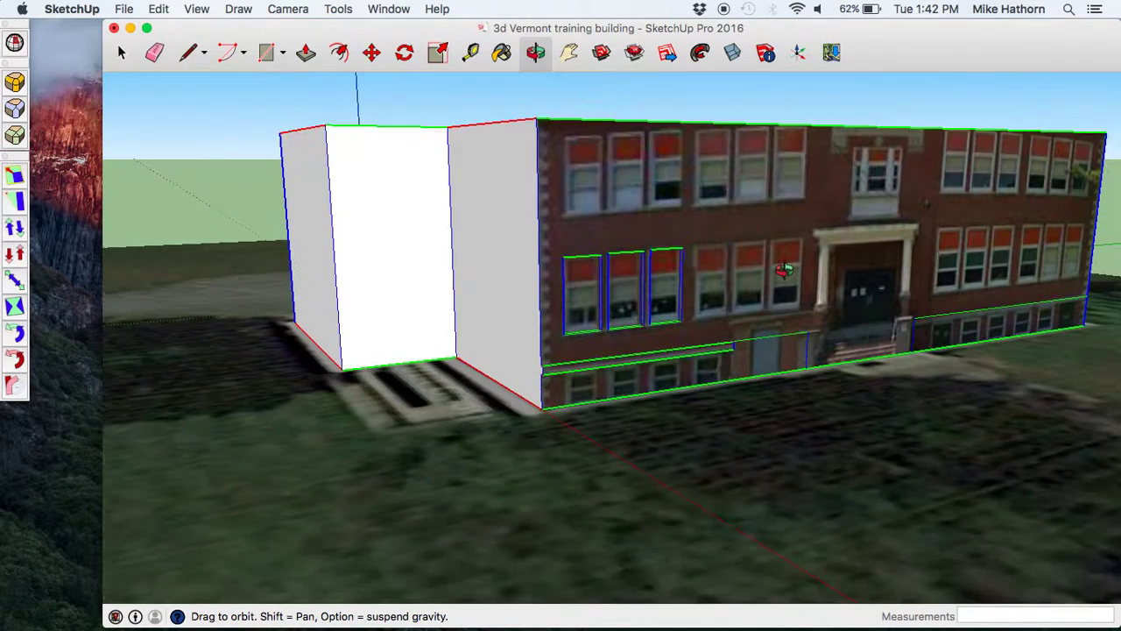
pyautogui.scroll(3, 856, 263)
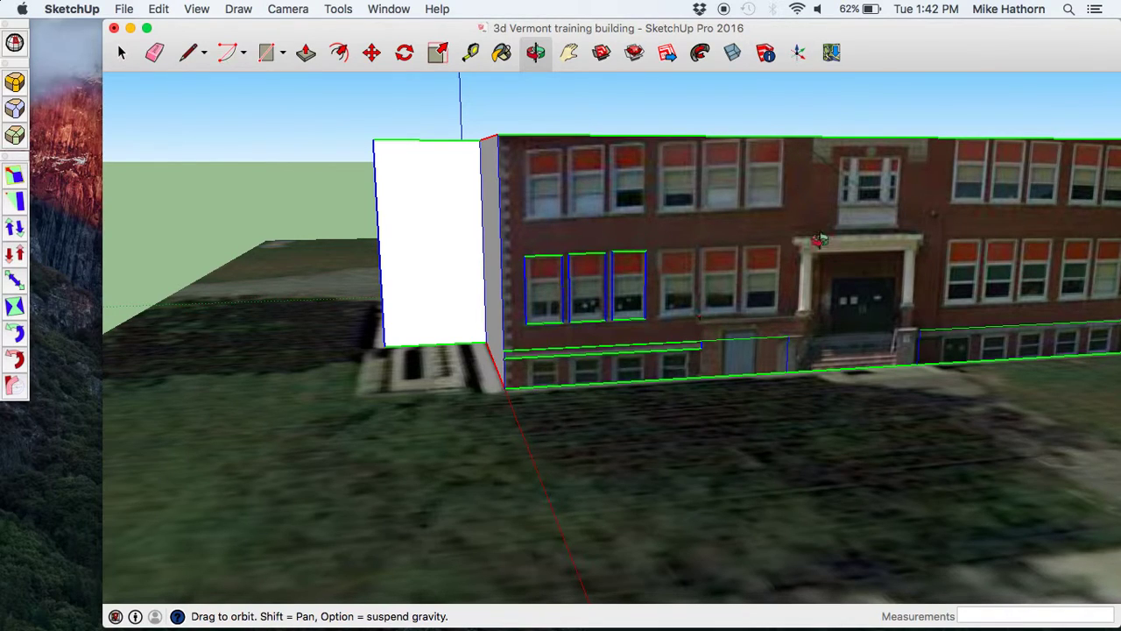
pyautogui.press('space')
pyautogui.moveTo(514, 248); pyautogui.dragTo(664, 346)
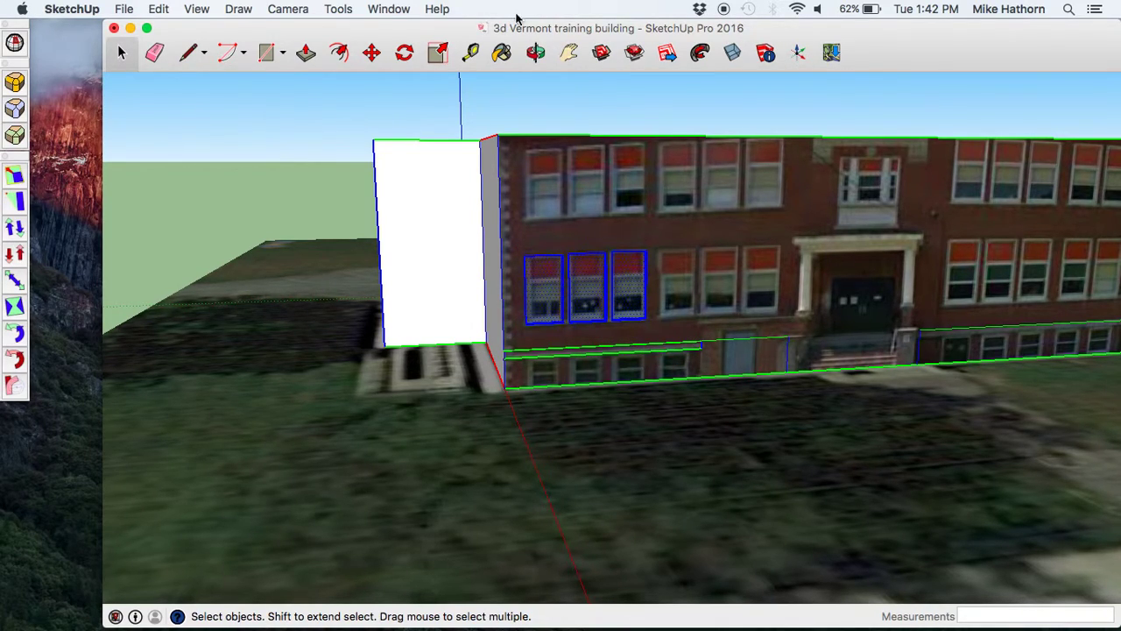
pyautogui.click(372, 52)
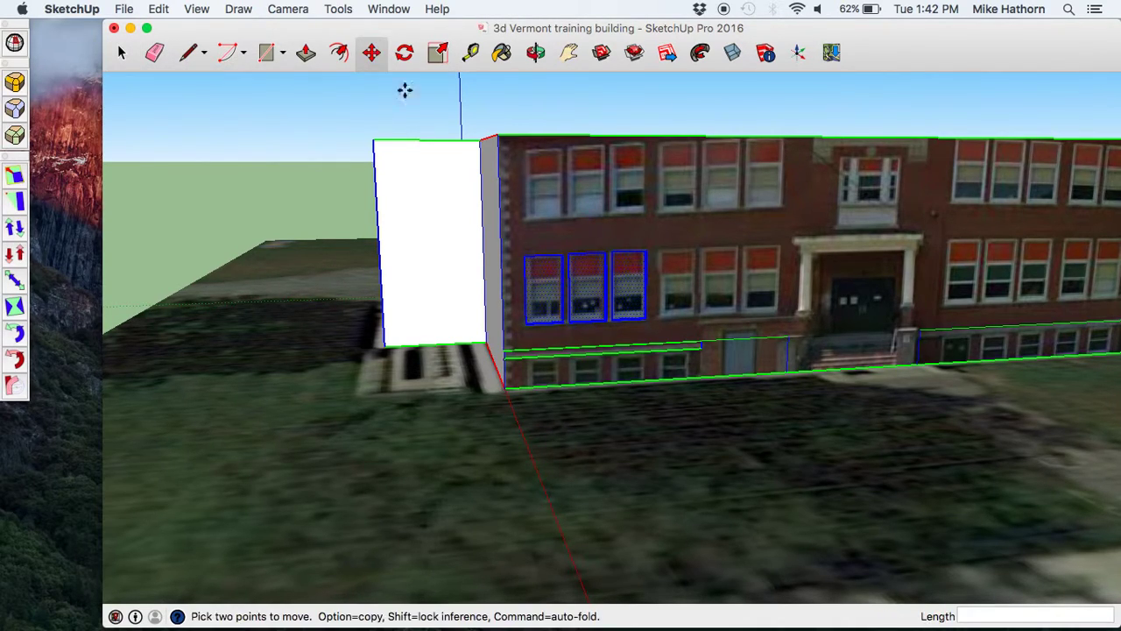
pyautogui.press('alt')
pyautogui.click(643, 321)
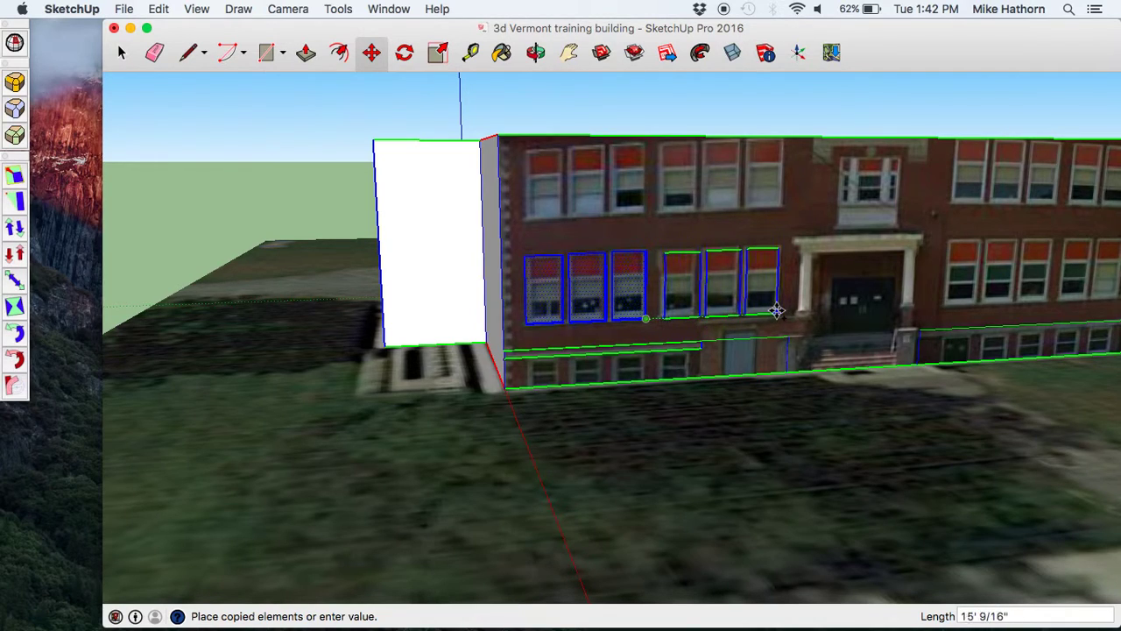
pyautogui.click(777, 308)
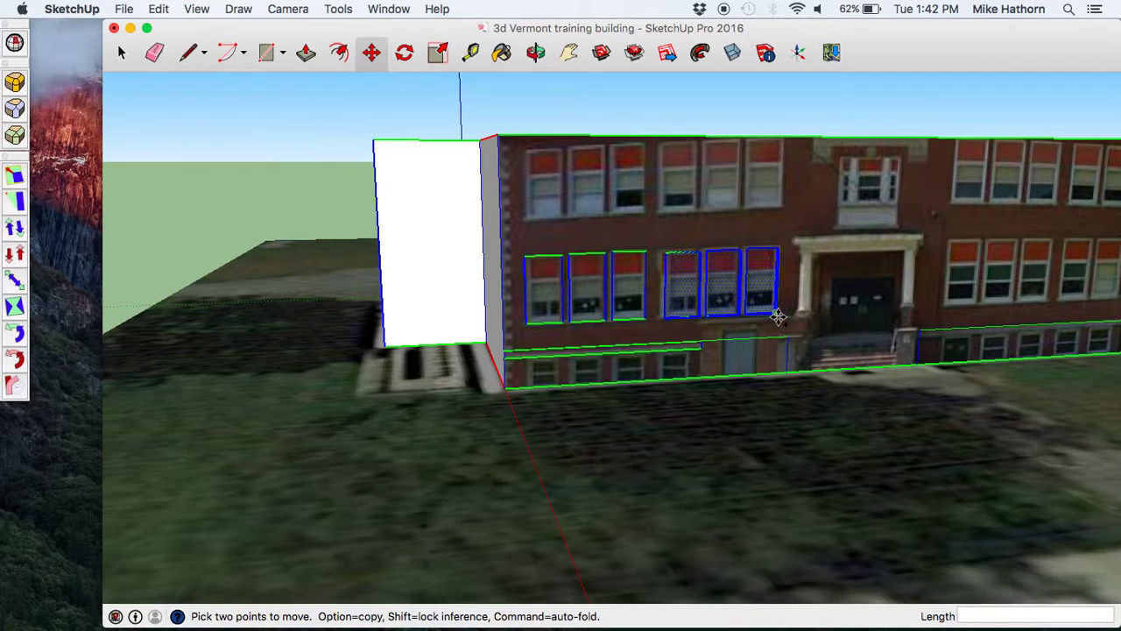
# Copy the new three-window group about 18' 10 3/8" diagonally up onto the upper-floor windows nearest the building's corner
pyautogui.press('alt')
pyautogui.click(777, 316)
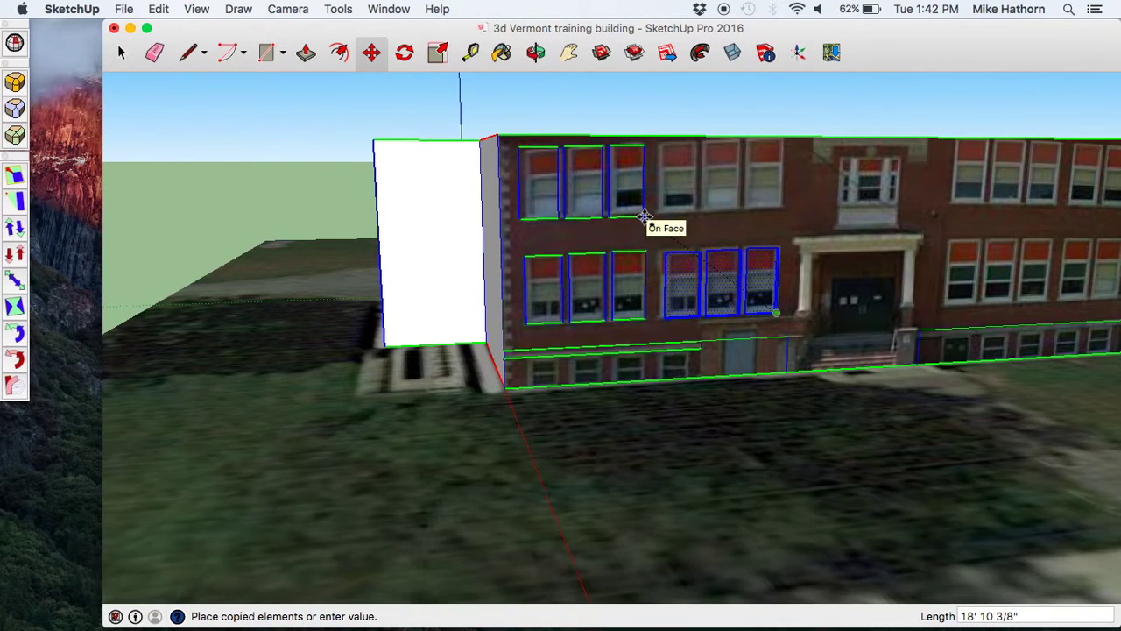
pyautogui.click(645, 216)
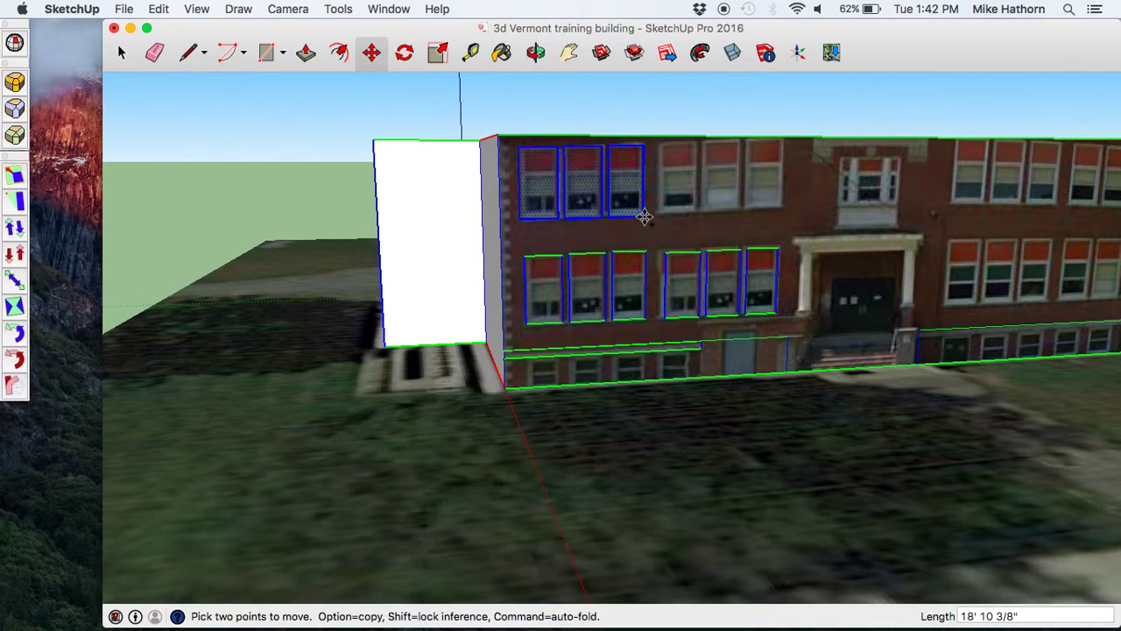
# Copy the upper-floor three-window group near the corner about 15' 2 5/8" sideways onto the adjacent upper windows
pyautogui.press('alt')
pyautogui.click(645, 217)
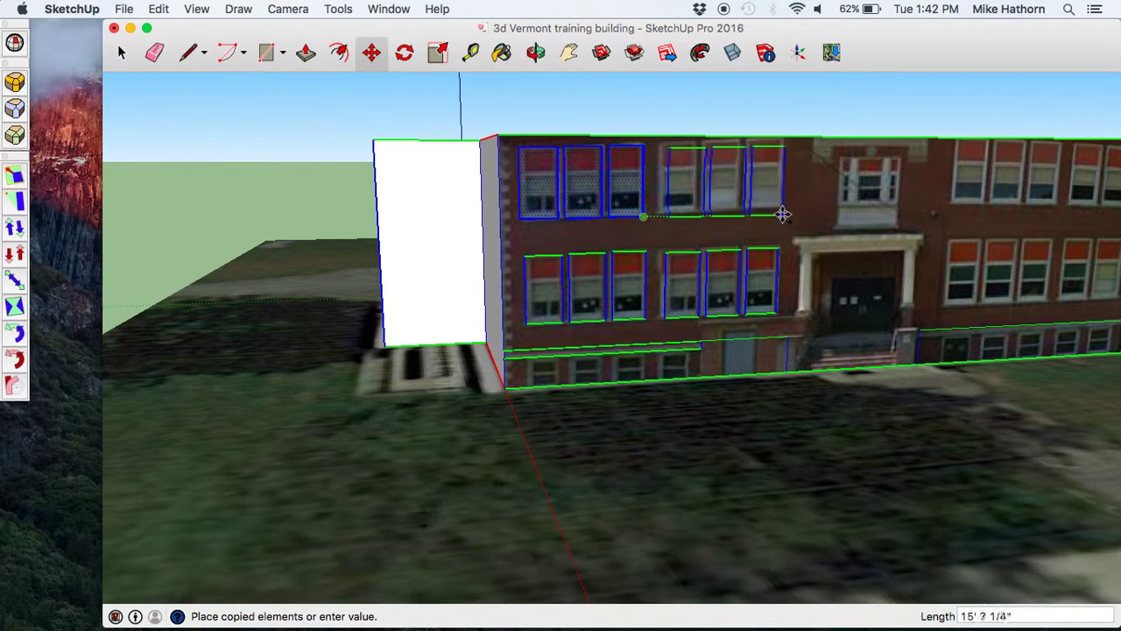
pyautogui.click(779, 212)
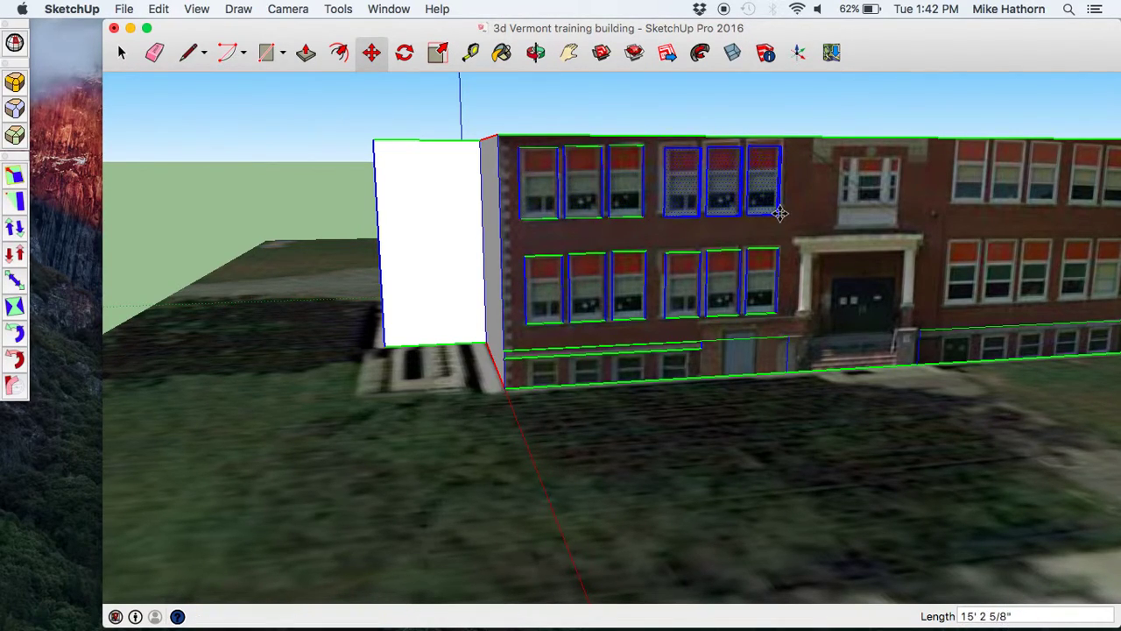
# Copy the upper three-window group about 34' 4 7/16" across the entrance, and copy that group 15' 1 1/2" further onto the outermost upper windows
pyautogui.click(536, 53)
pyautogui.moveTo(934, 203); pyautogui.dragTo(883, 212)
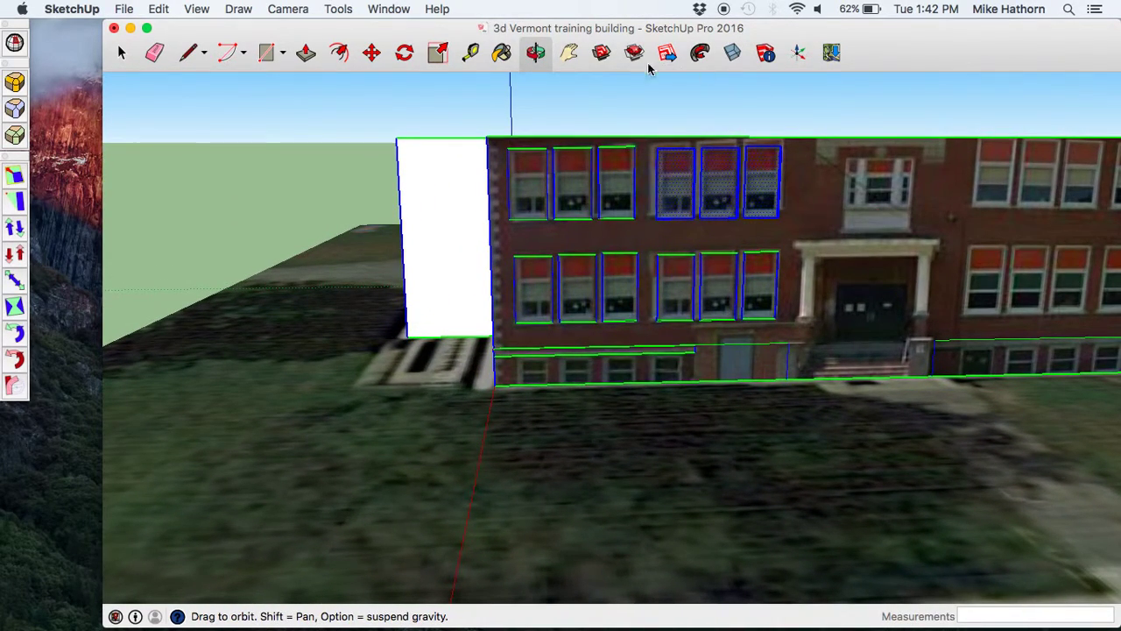
pyautogui.click(568, 52)
pyautogui.moveTo(975, 200); pyautogui.dragTo(684, 218)
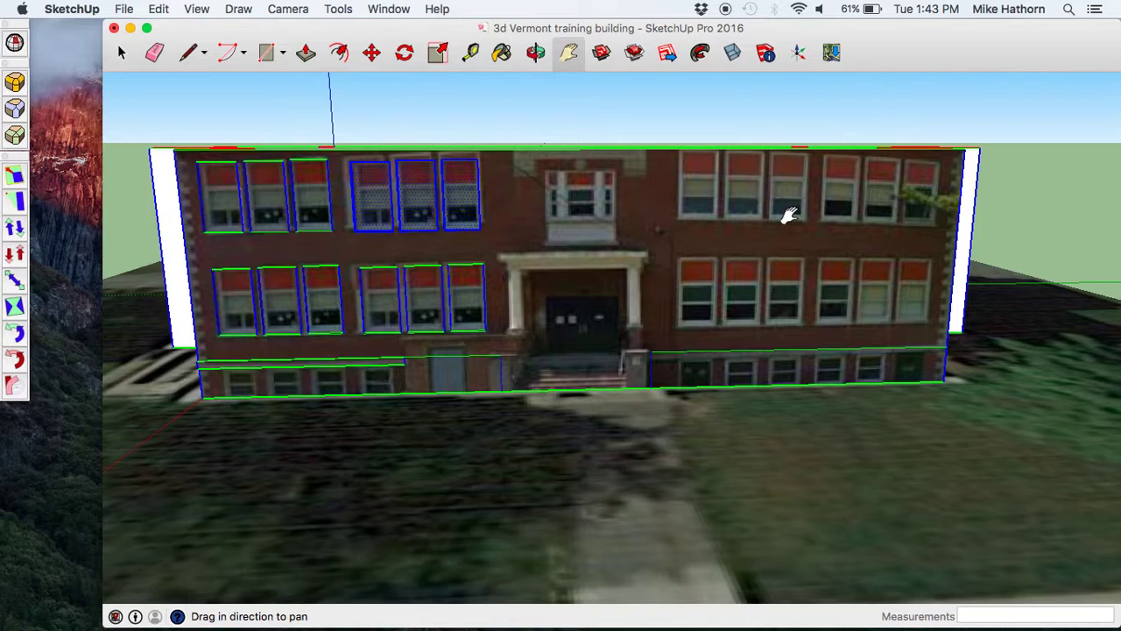
pyautogui.press('m')
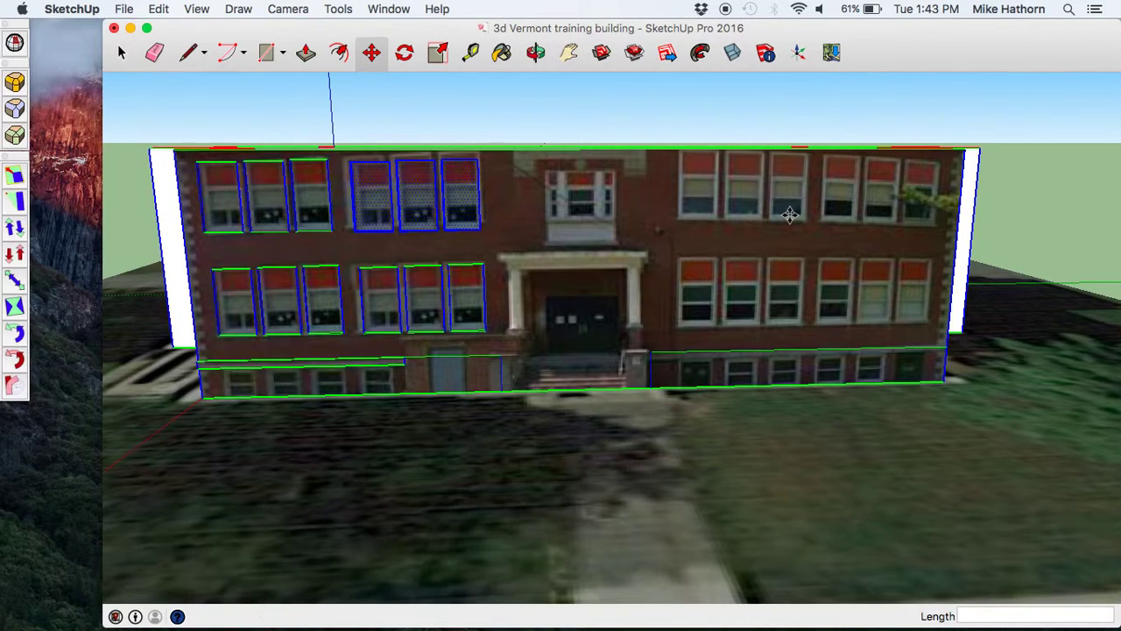
pyautogui.press('alt')
pyautogui.click(481, 227)
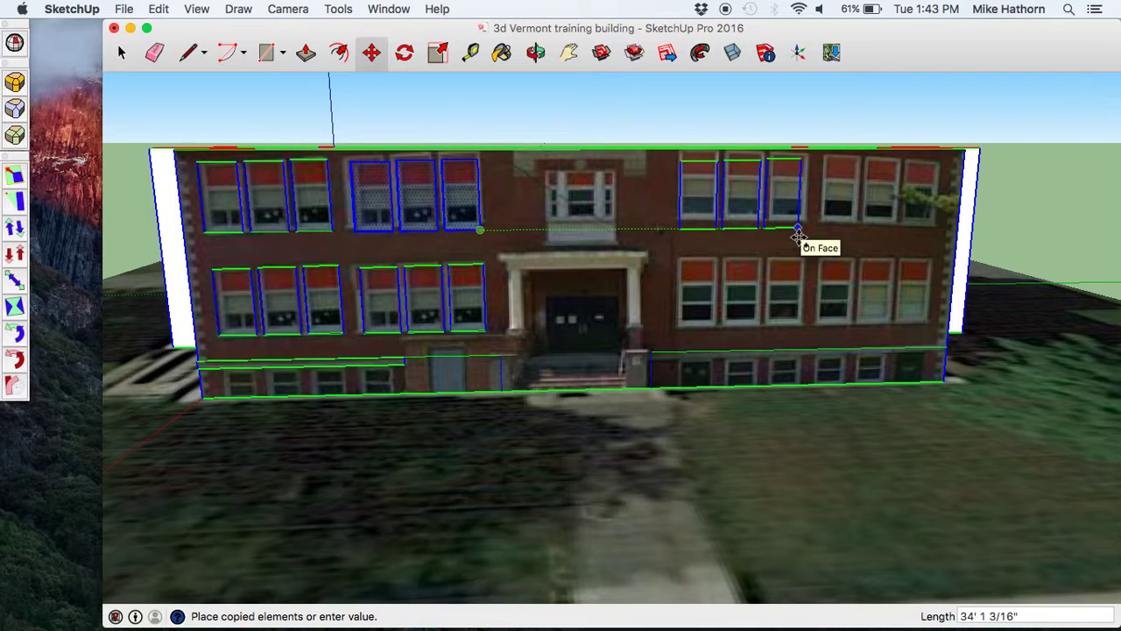
pyautogui.click(800, 230)
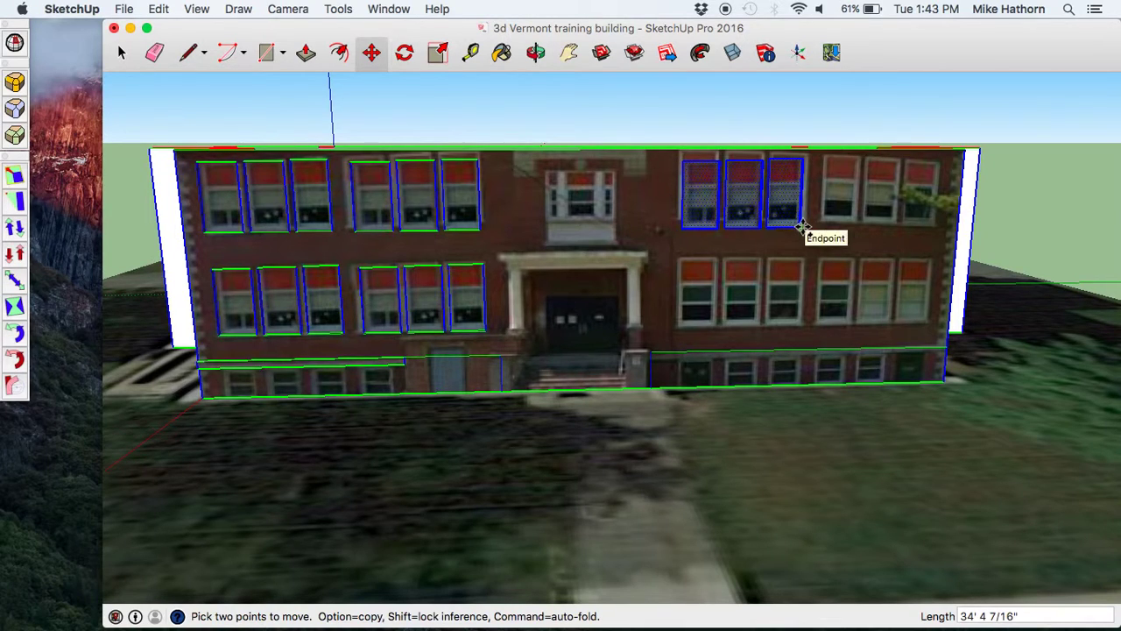
pyautogui.click(801, 230)
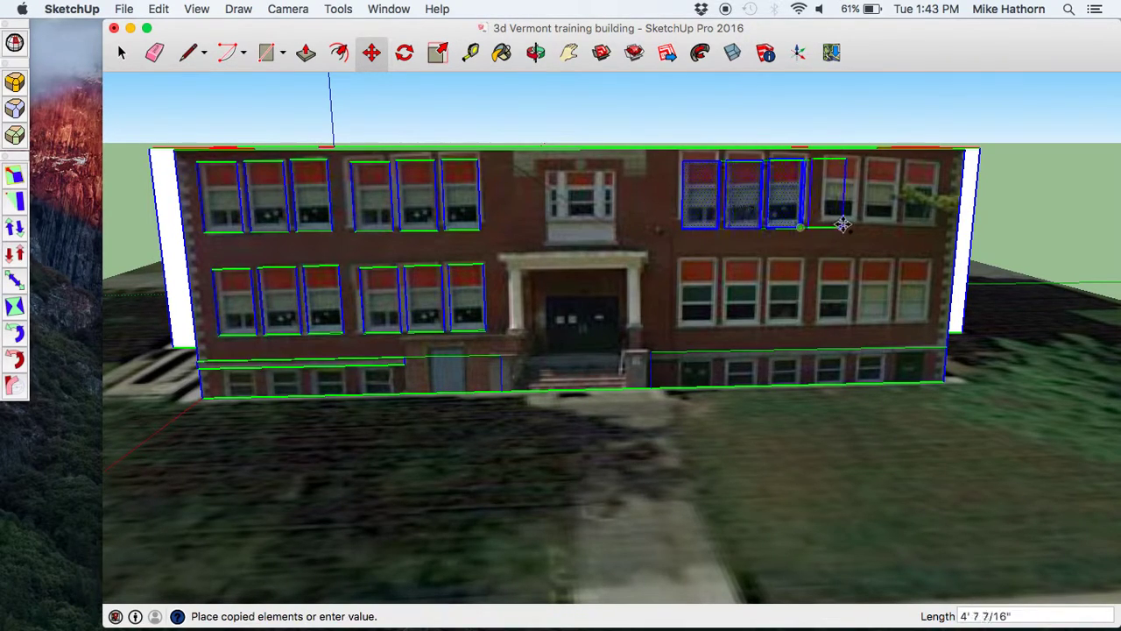
pyautogui.click(936, 224)
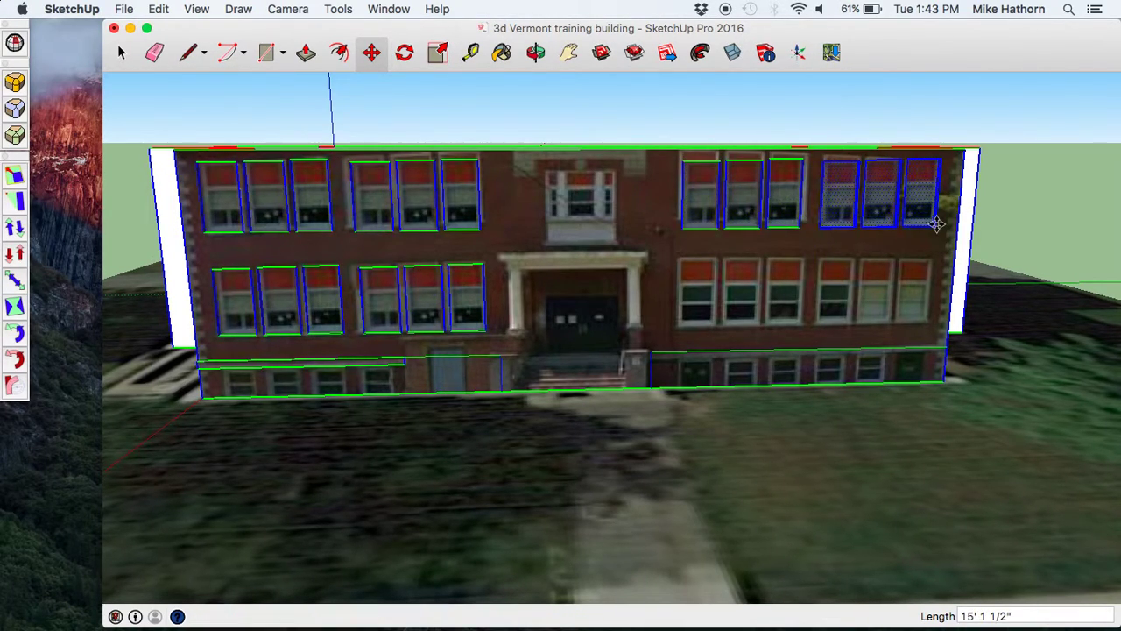
# Copy the outermost upper group 10' 10 5/8" down onto the lower windows, and copy that group 14' 11 1/2" sideways towards the entrance
pyautogui.click(934, 225)
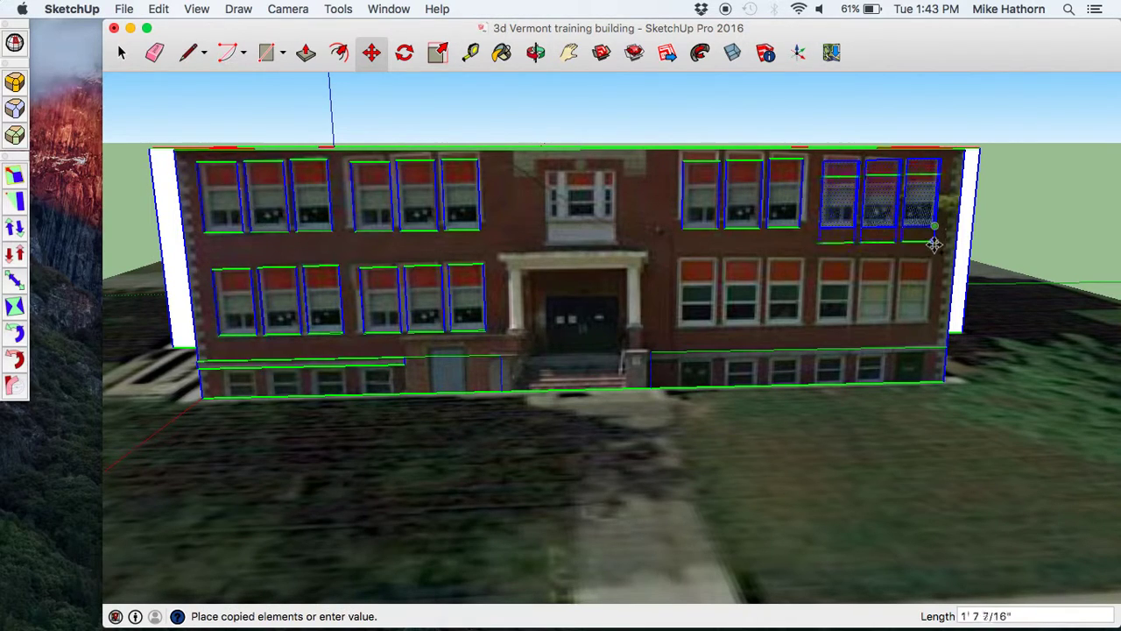
pyautogui.click(936, 324)
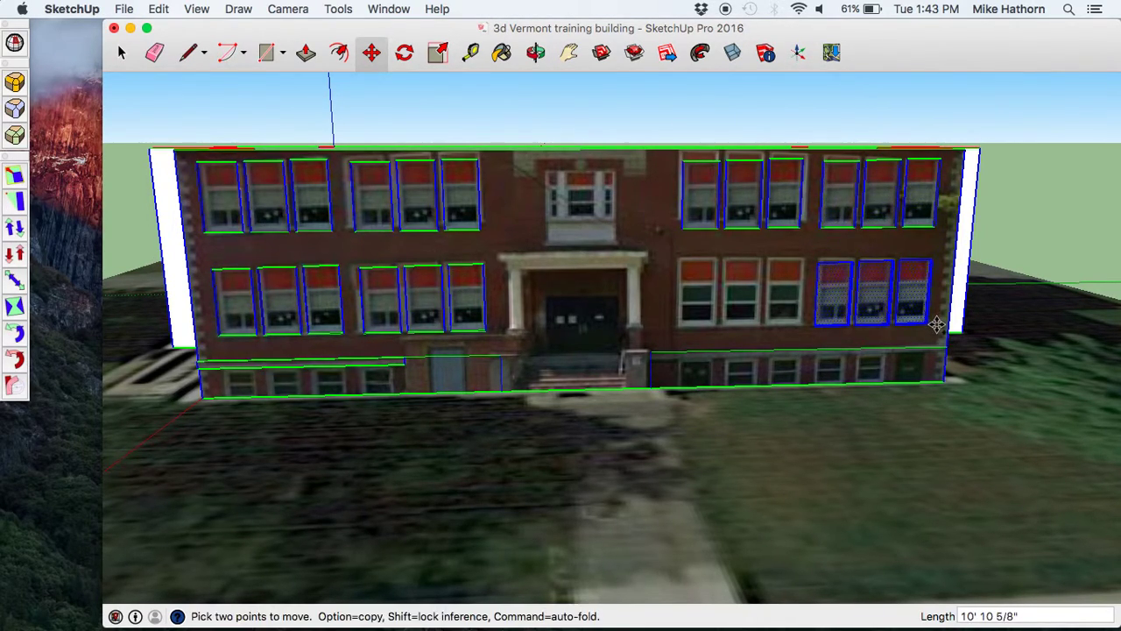
pyautogui.click(927, 323)
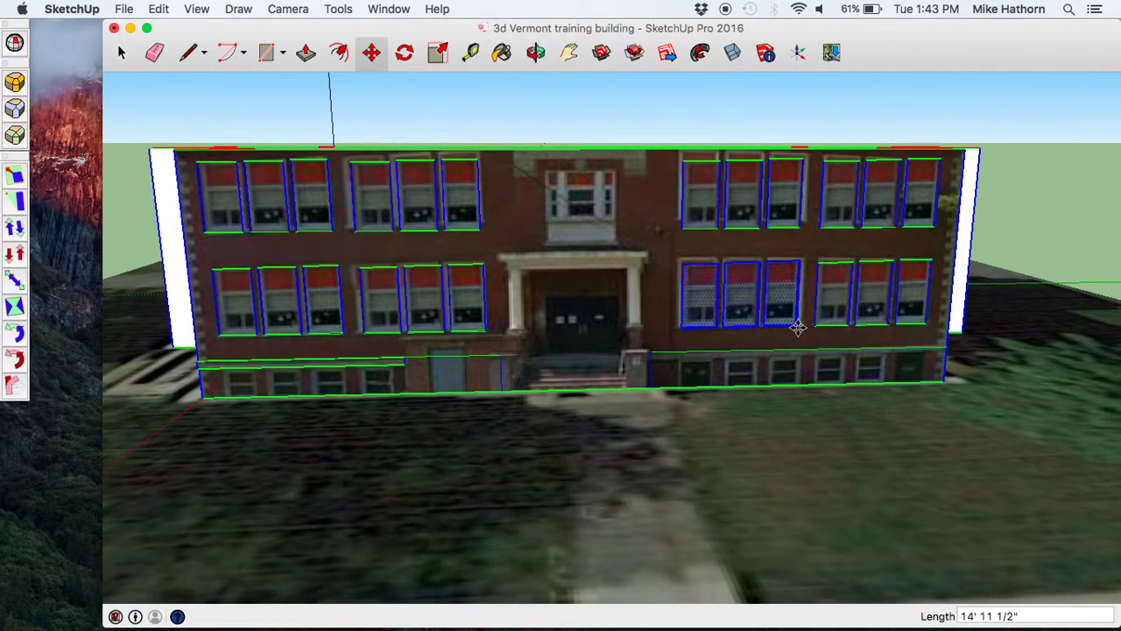
# Draw a rectangle about 16' 7" by 15' 5" around the entrance, from the portico's top corner down to the facade's base edge
pyautogui.click(535, 53)
pyautogui.moveTo(444, 216); pyautogui.dragTo(519, 234)
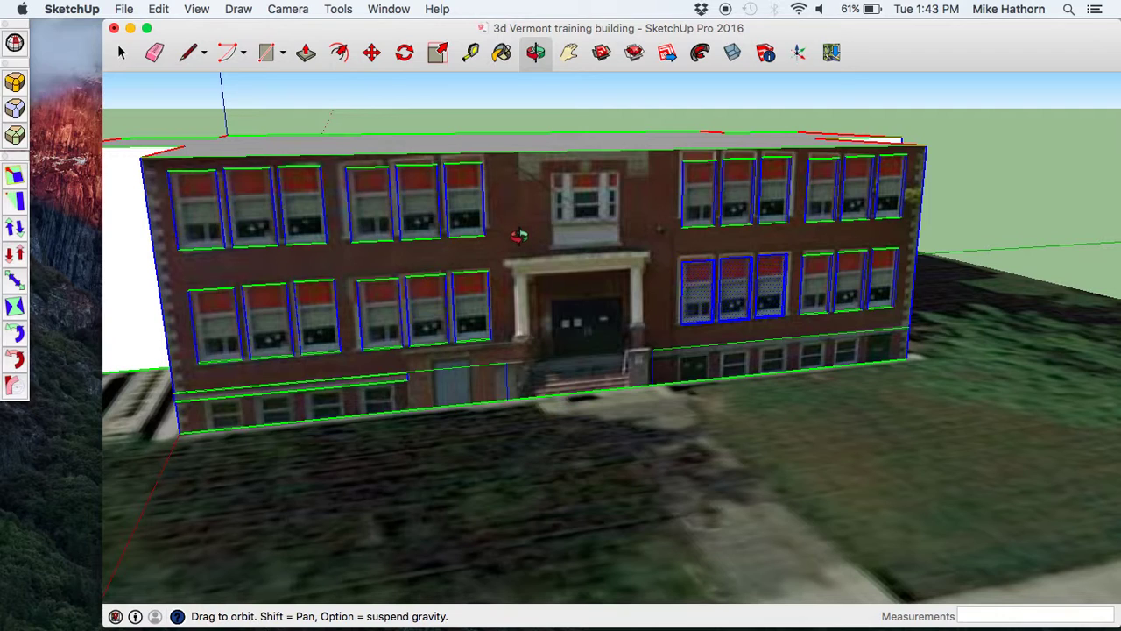
pyautogui.moveTo(505, 288); pyautogui.dragTo(527, 277)
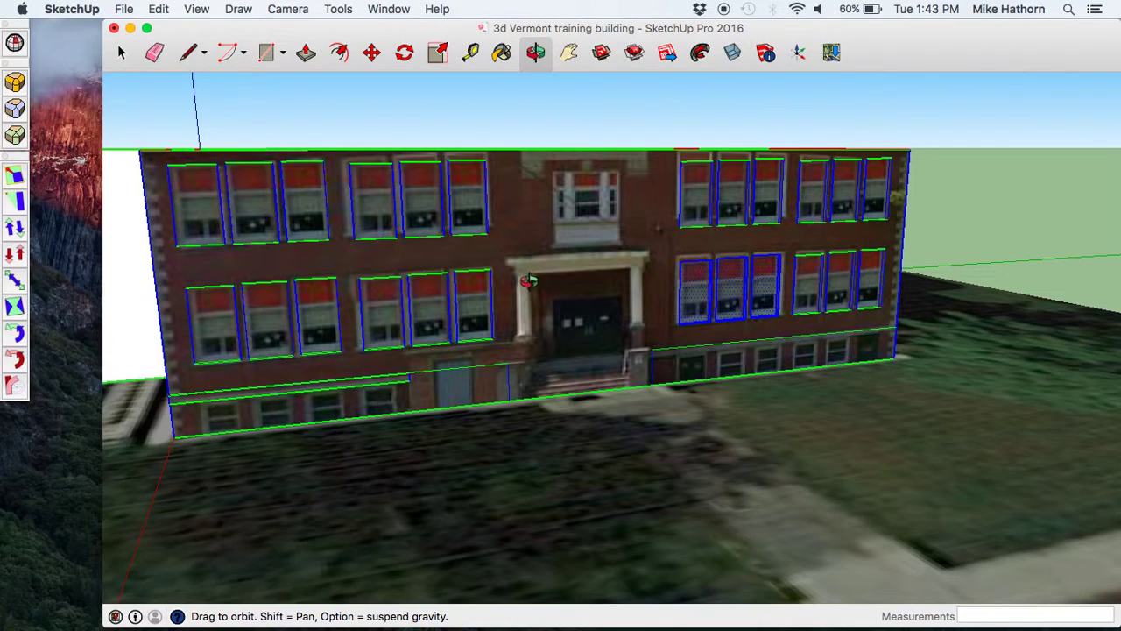
pyautogui.press('r')
pyautogui.click(504, 255)
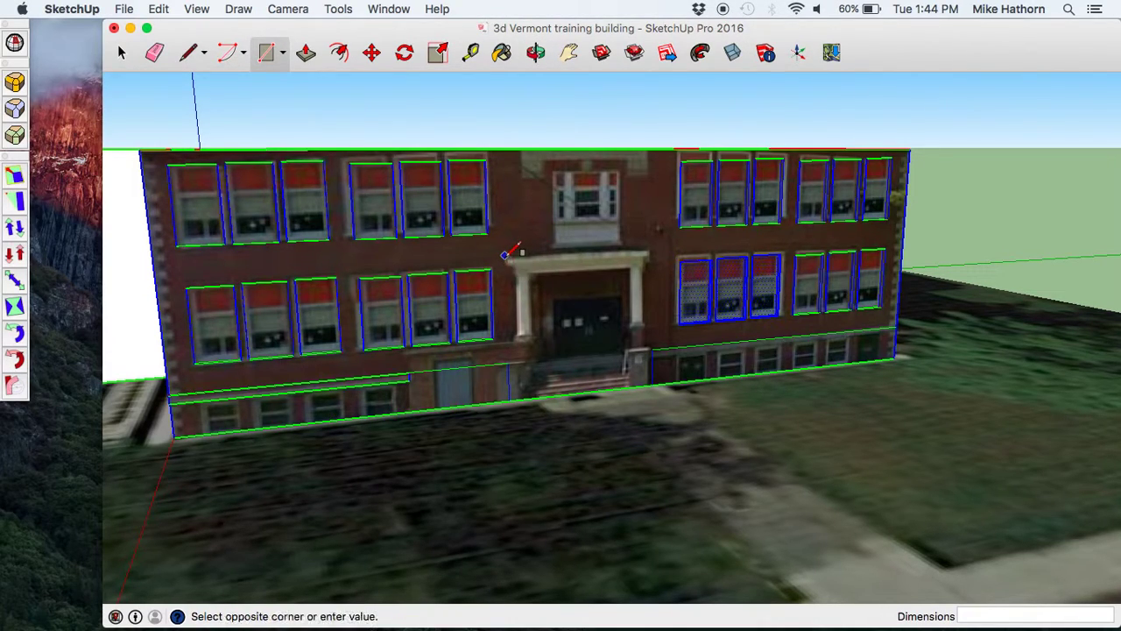
pyautogui.click(649, 378)
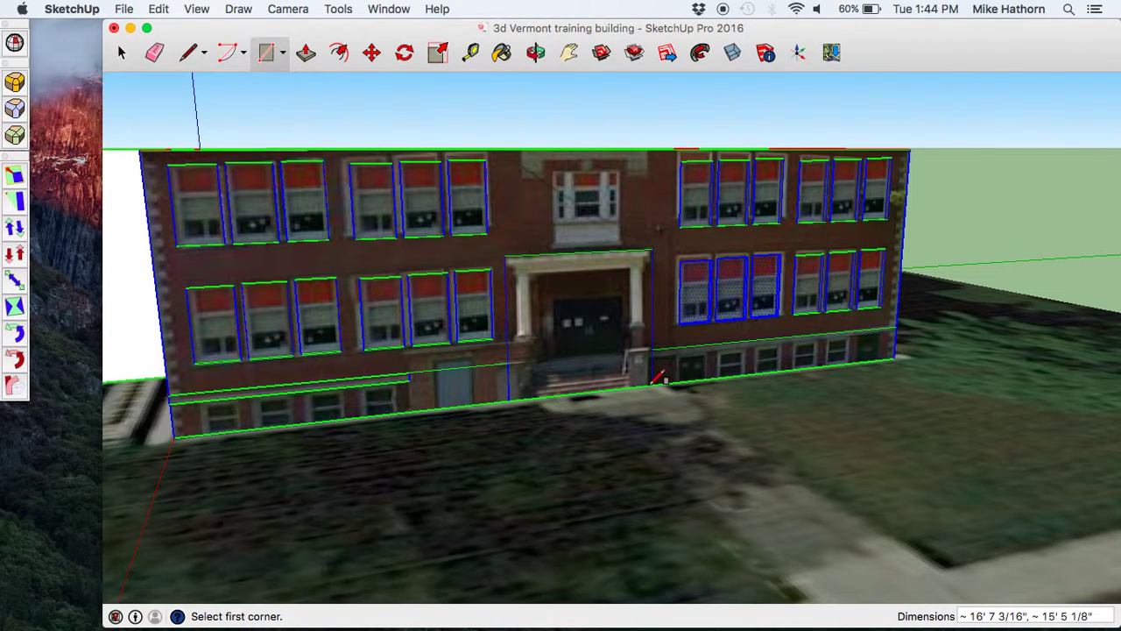
# Erase the duplicate short vertical edge running alongside the entrance rectangle's lower side
pyautogui.scroll(5, 540, 344)
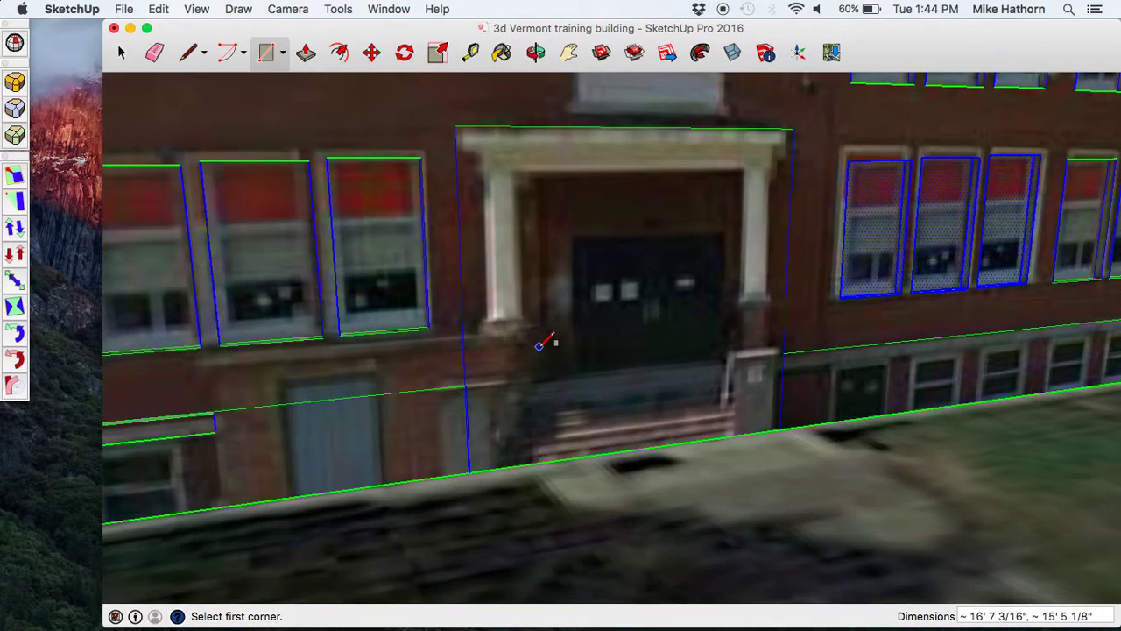
pyautogui.scroll(5, 465, 406)
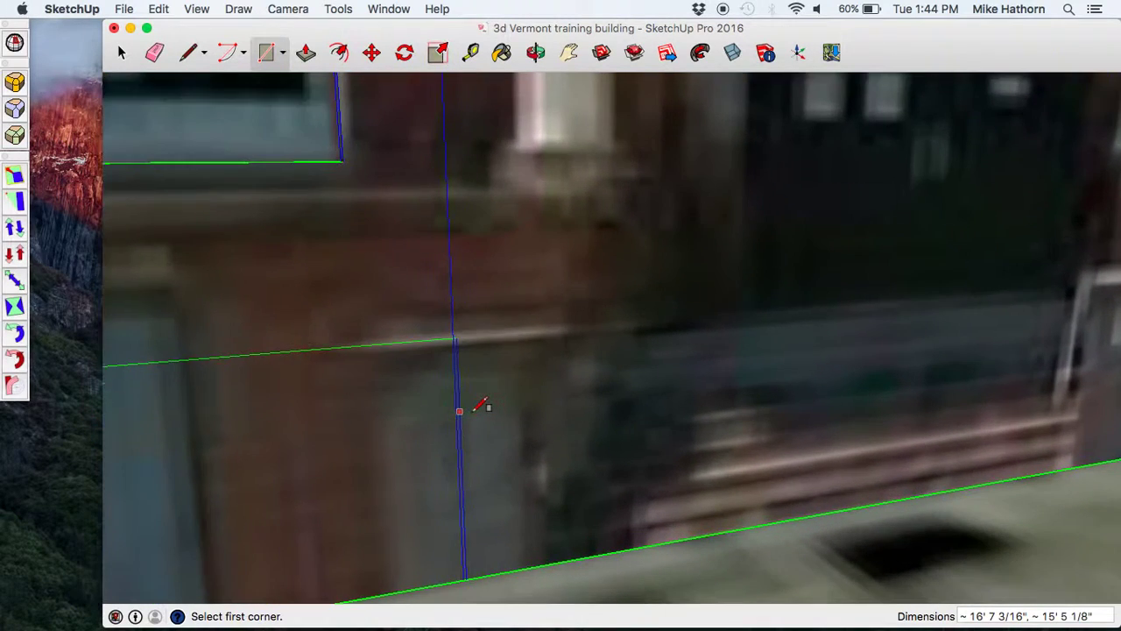
pyautogui.press('e')
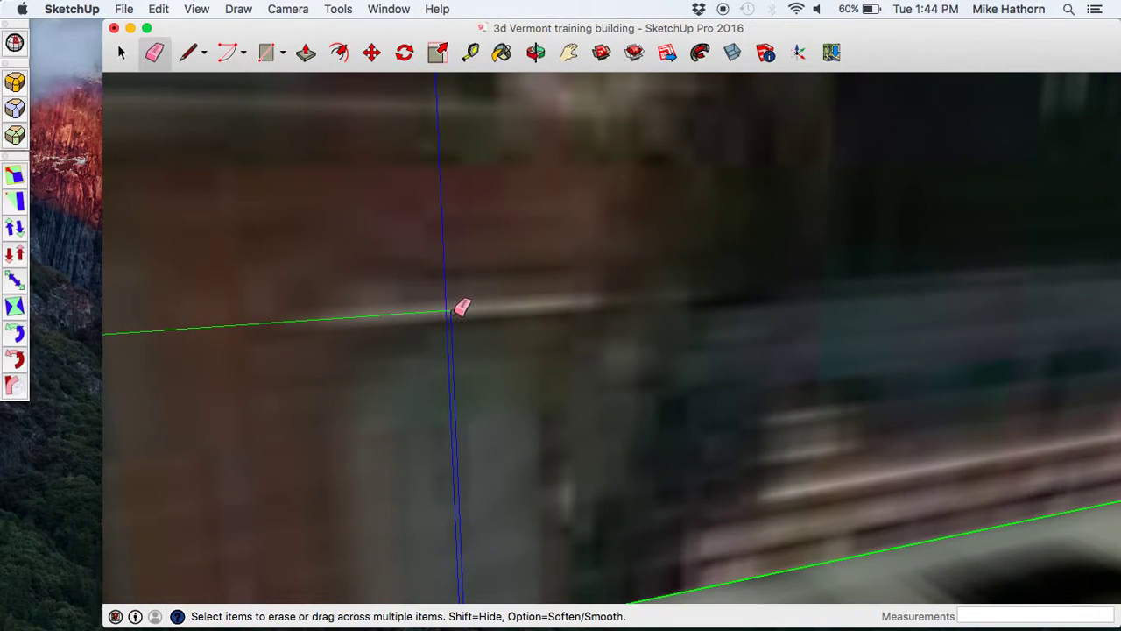
pyautogui.click(460, 304)
pyautogui.scroll(-5, 460, 305)
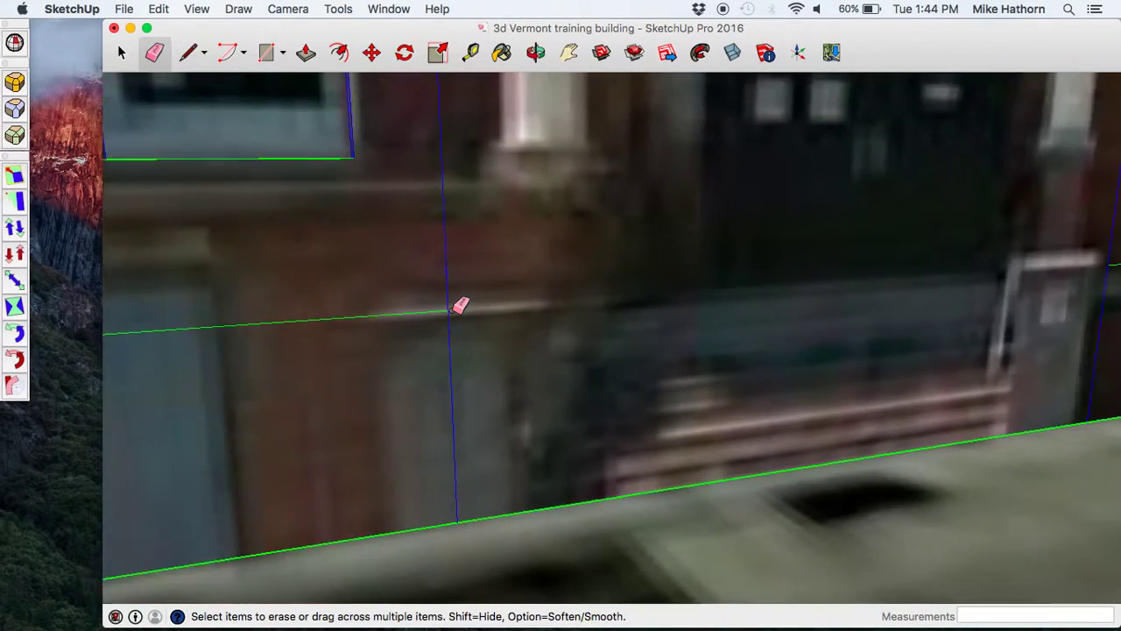
pyautogui.scroll(-5, 469, 323)
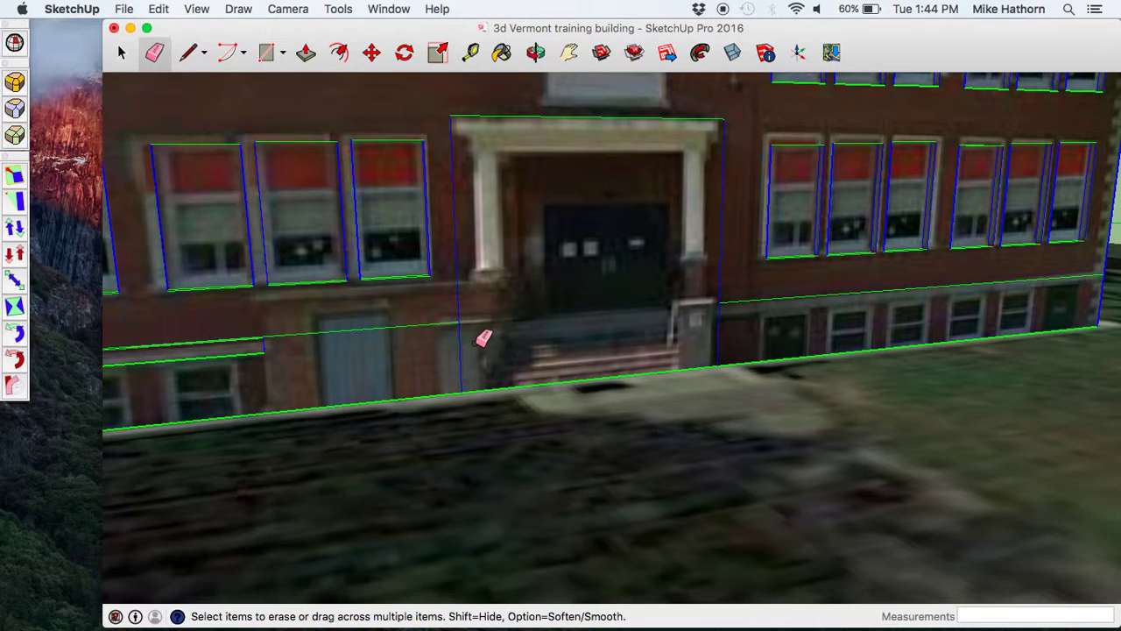
# Draw a rectangle about 16' 7" by 4' 2" across the bottom of the entrance, enclosing the stairs and side piers
pyautogui.press('r')
pyautogui.click(458, 322)
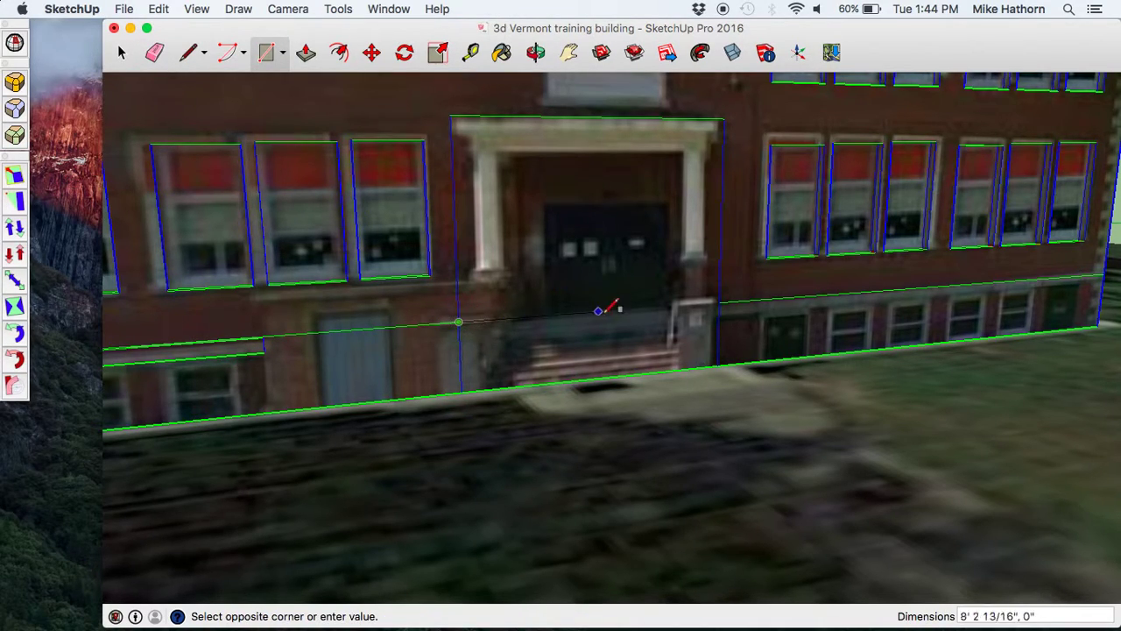
pyautogui.click(717, 364)
# Outline the piers flanking the stairs with rectangles about 3' and 2' 8" wide, each about 4' 2" high
pyautogui.click(676, 304)
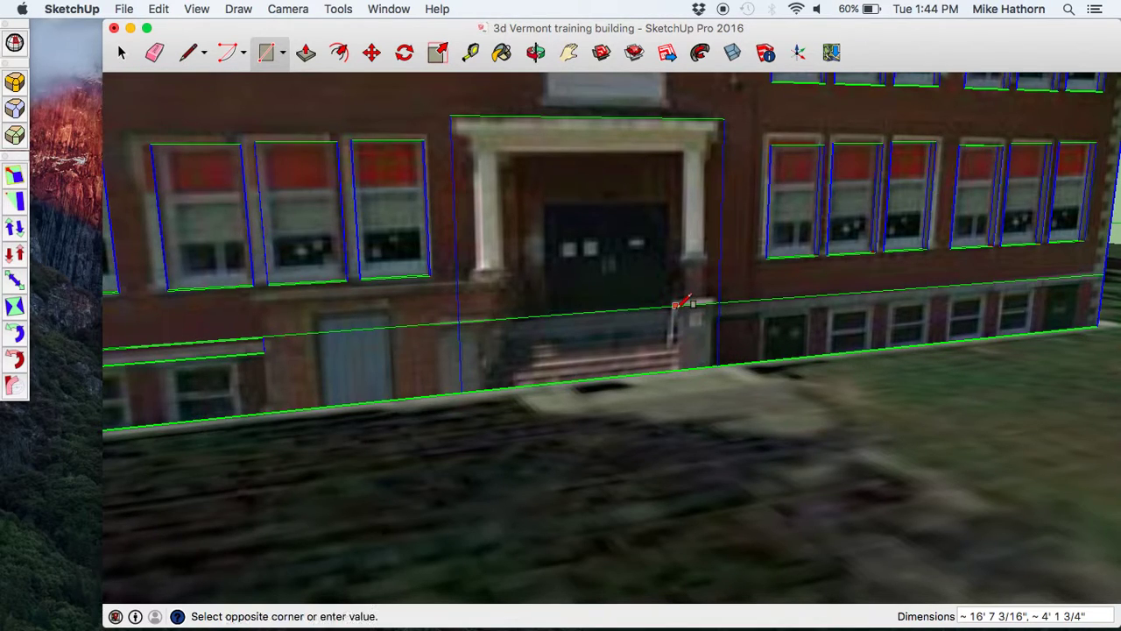
pyautogui.click(723, 365)
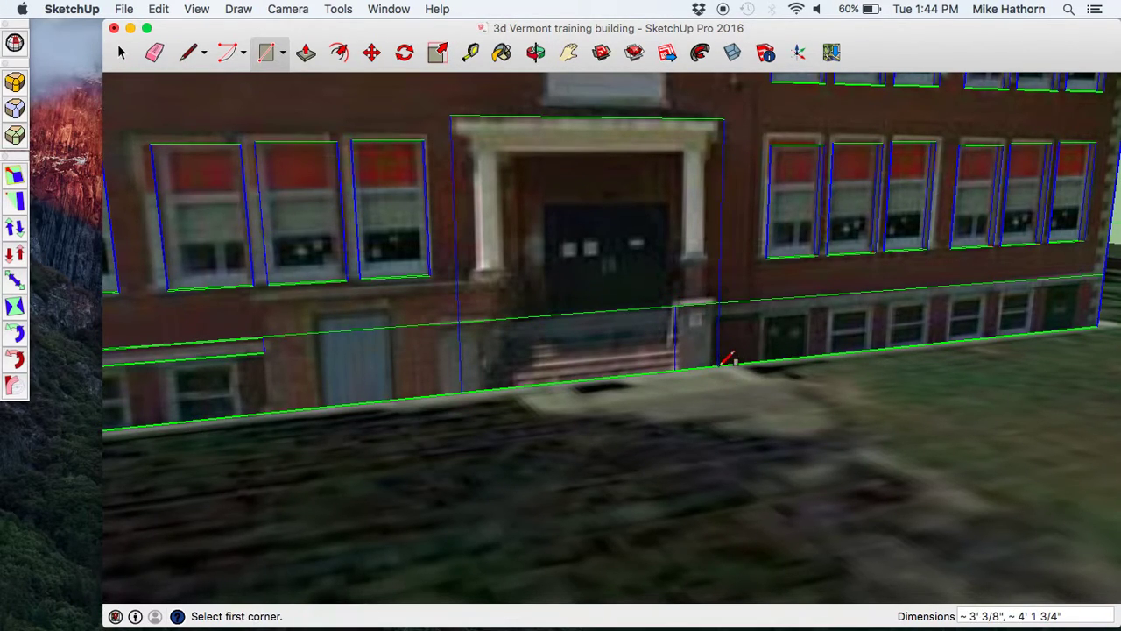
pyautogui.click(505, 318)
pyautogui.click(463, 387)
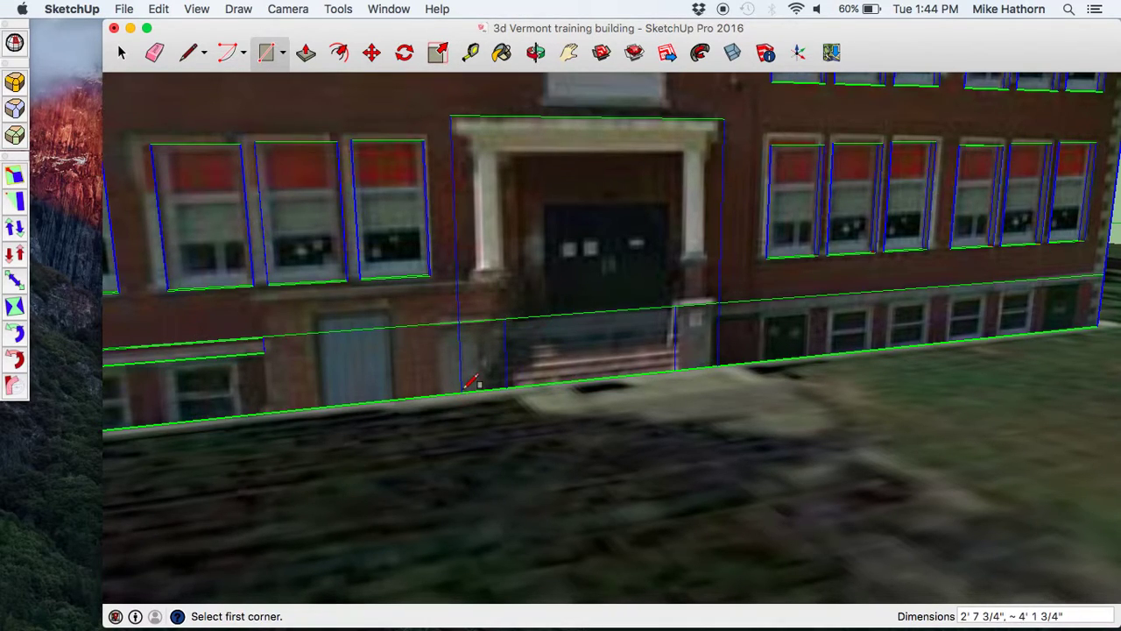
# Push/Pull both pier faces beside the stairs outward by about 11' 10 1/4"
pyautogui.press('p')
pyautogui.click(477, 359)
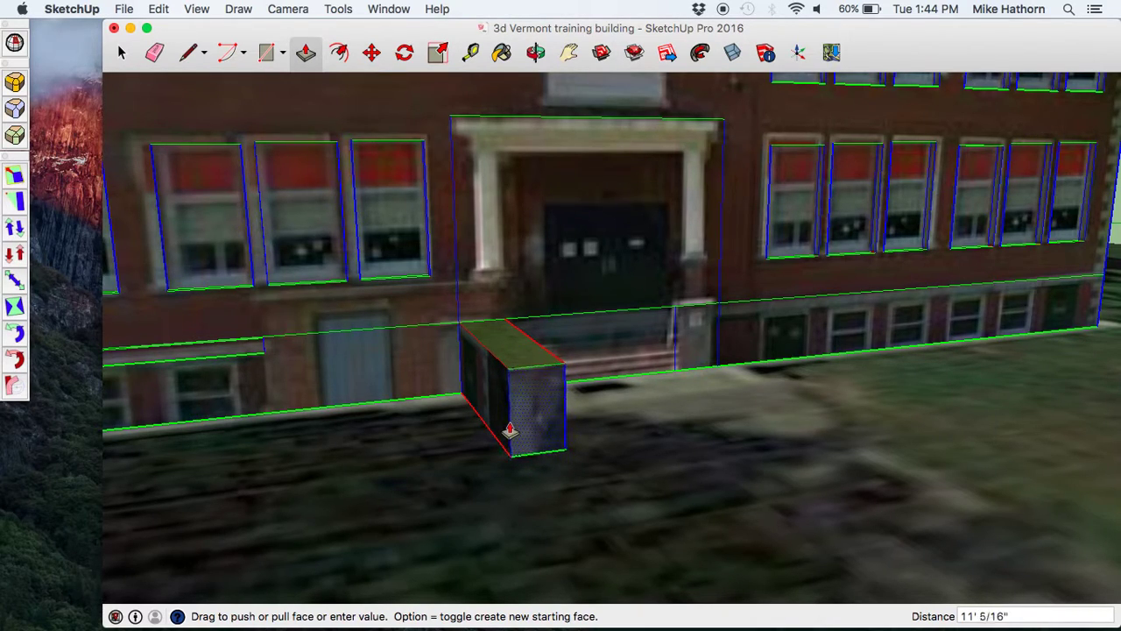
pyautogui.click(513, 438)
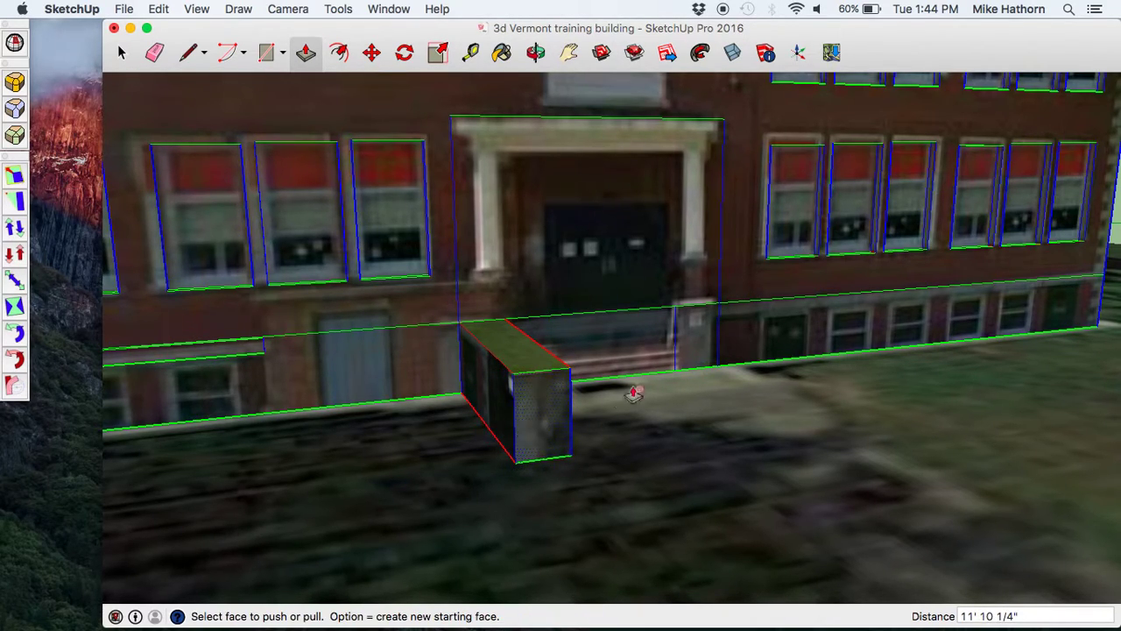
pyautogui.doubleClick(690, 345)
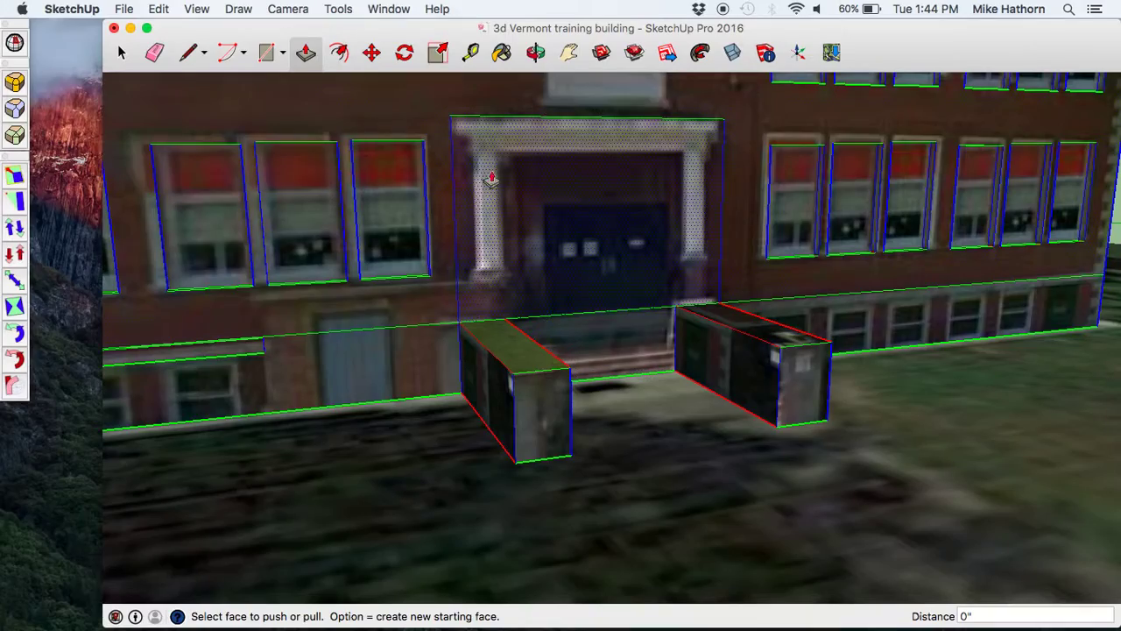
# Push/Pull the stair face between the two piers outward 11' 10 1/4" so it aligns with their fronts
pyautogui.click(536, 53)
pyautogui.moveTo(813, 248); pyautogui.dragTo(668, 200)
pyautogui.scroll(-10, 668, 200)
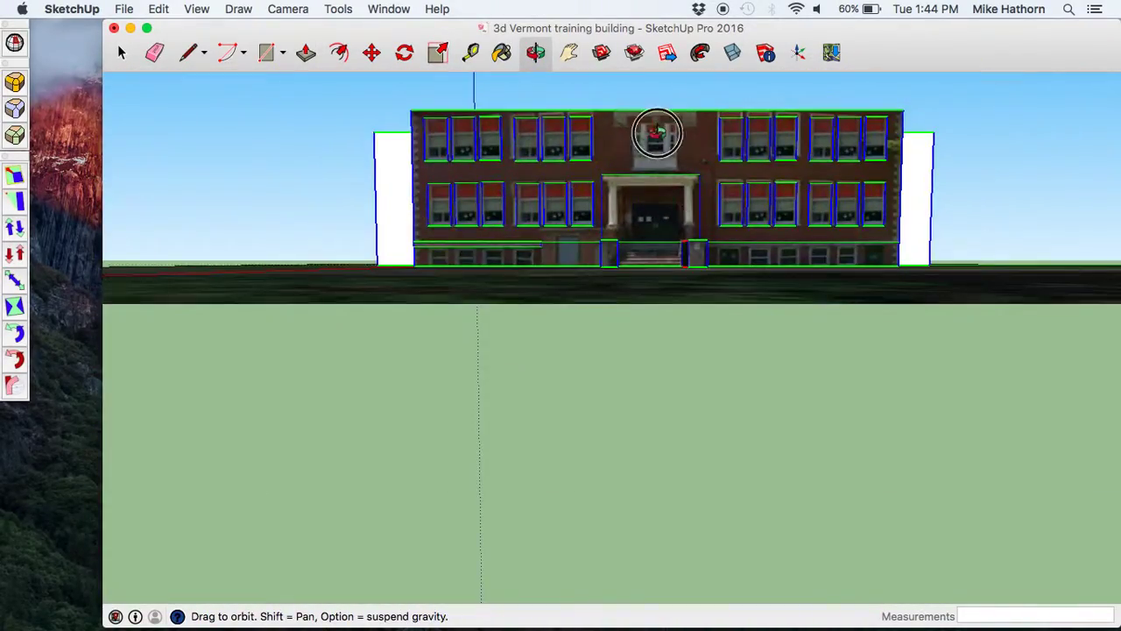
pyautogui.moveTo(656, 130); pyautogui.dragTo(730, 201)
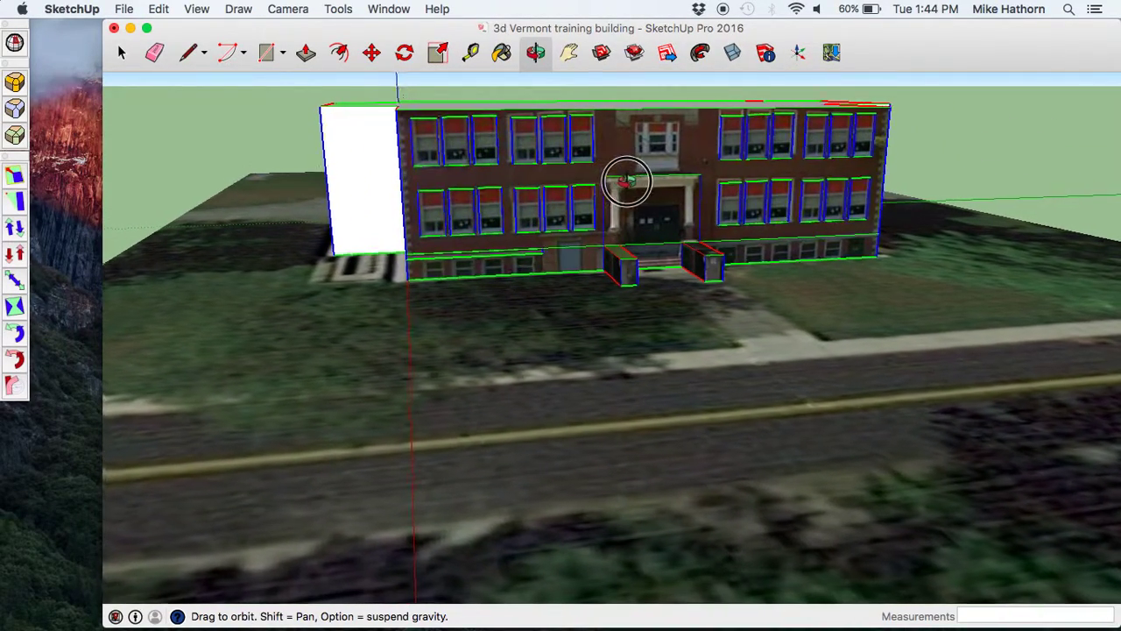
pyautogui.moveTo(625, 180); pyautogui.dragTo(641, 175)
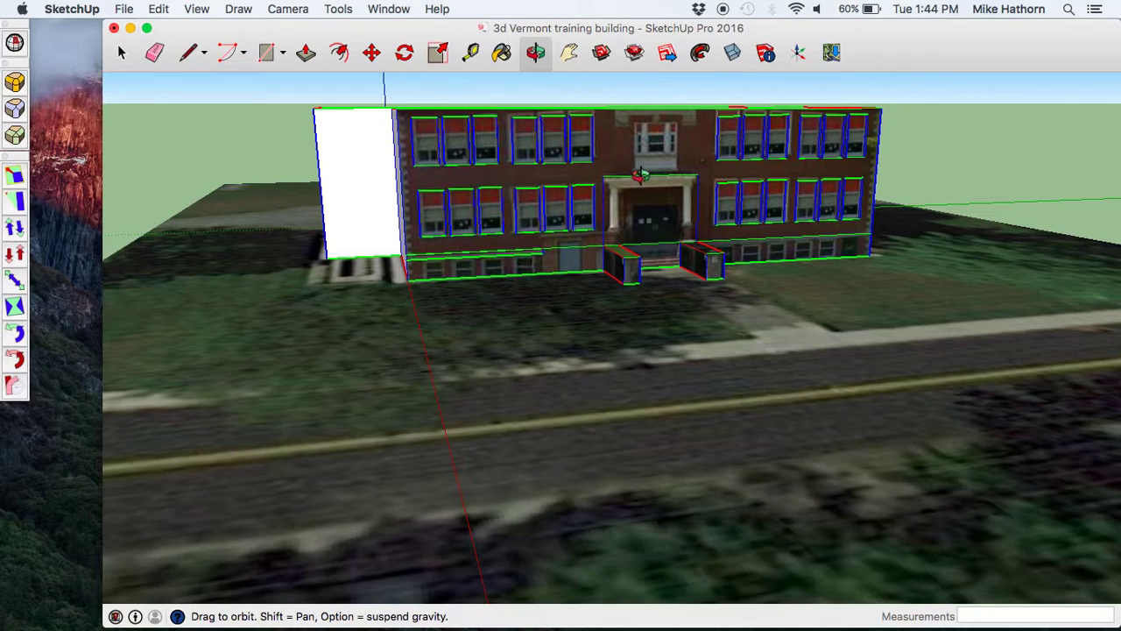
pyautogui.moveTo(718, 202); pyautogui.dragTo(649, 213)
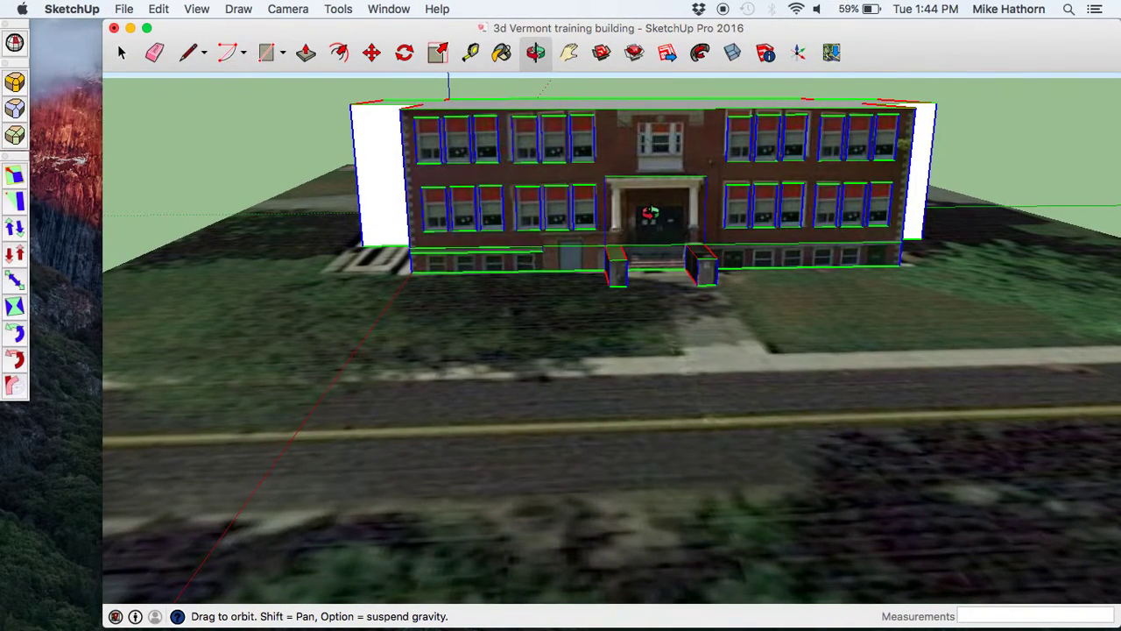
pyautogui.scroll(10, 632, 252)
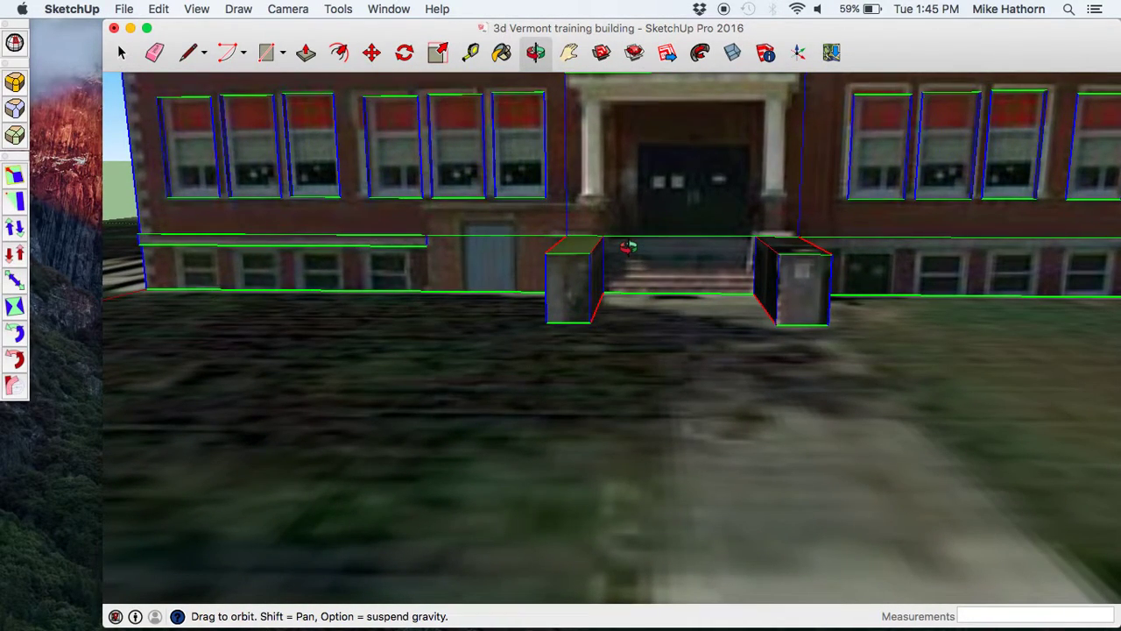
pyautogui.press('p')
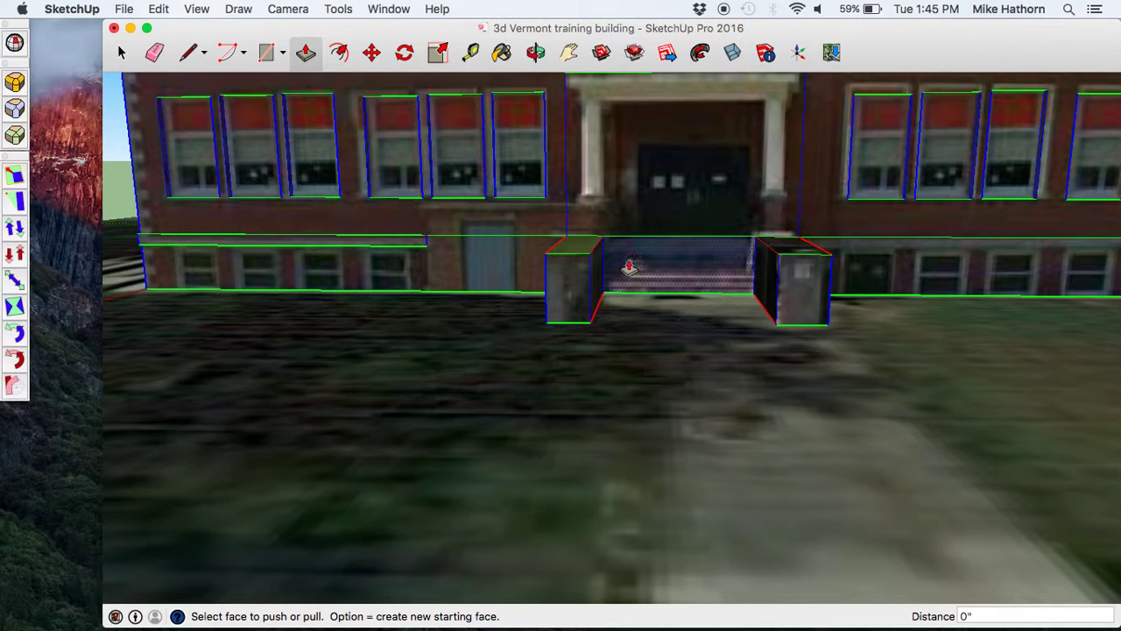
pyautogui.click(632, 260)
pyautogui.click(582, 277)
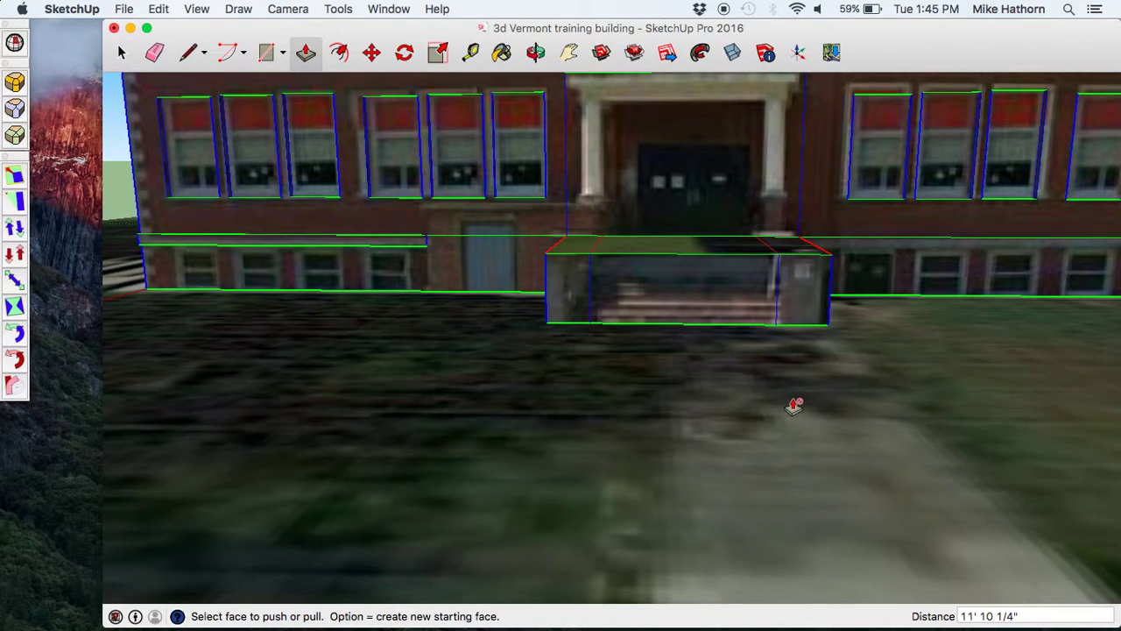
# Draw three evenly spaced horizontal lines about 10' 11" long across the stair face between the piers, dividing it into quarters
pyautogui.press('l')
pyautogui.click(590, 287)
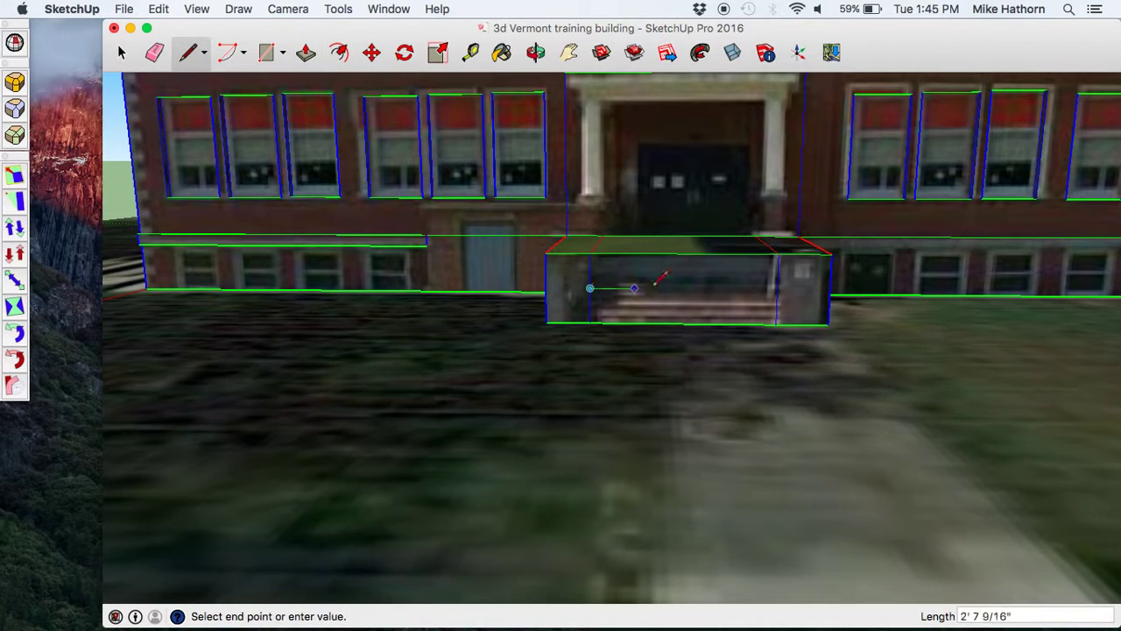
pyautogui.click(779, 290)
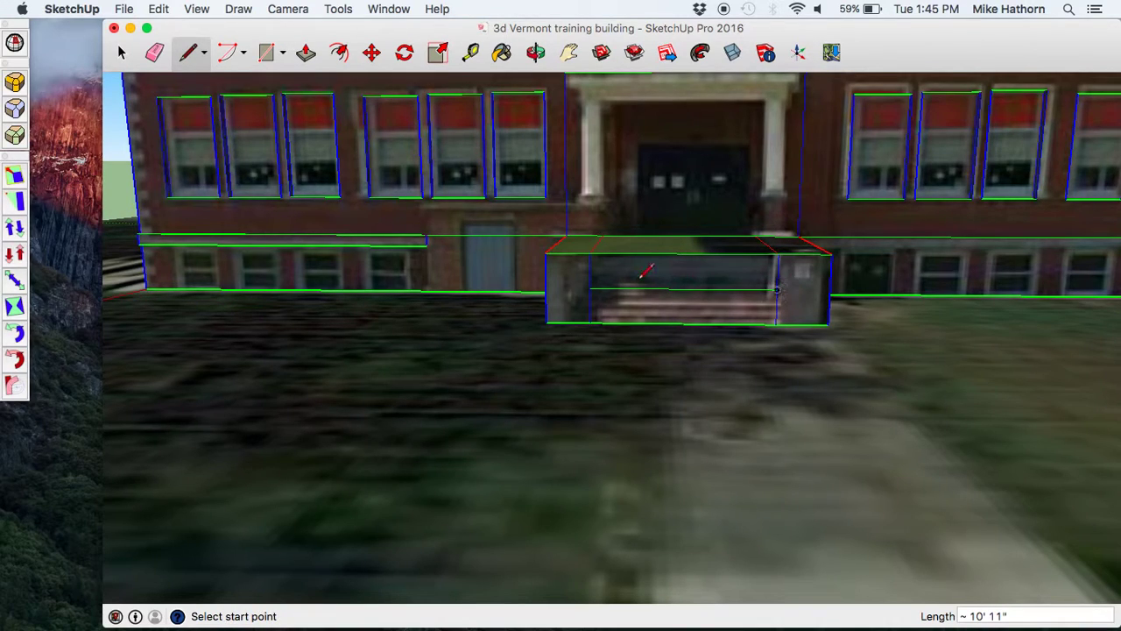
pyautogui.click(590, 271)
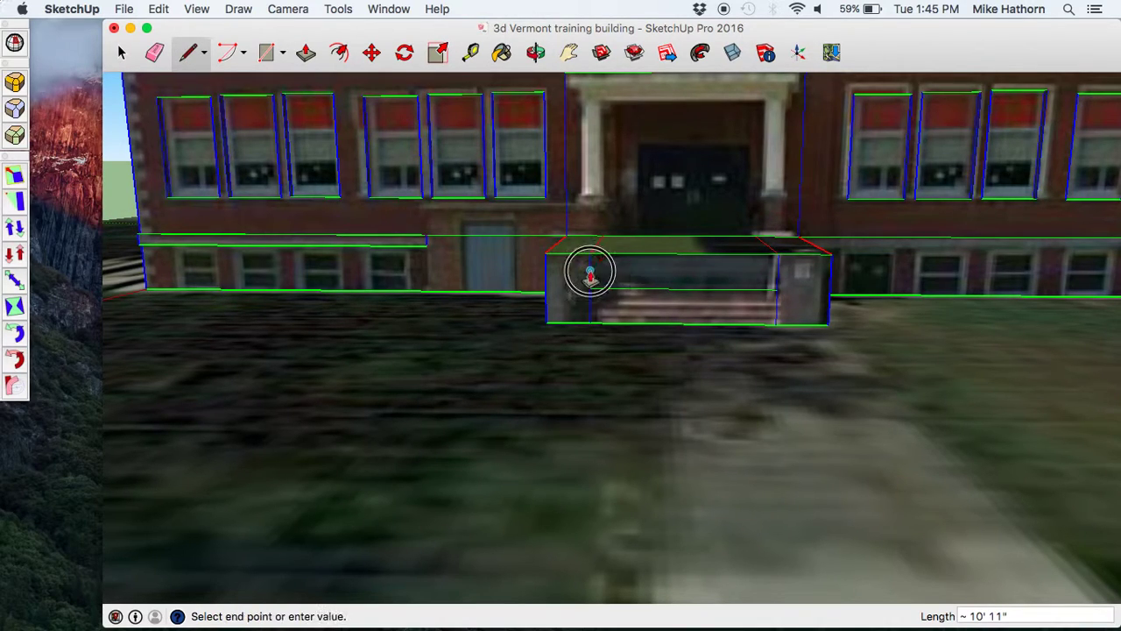
pyautogui.click(777, 271)
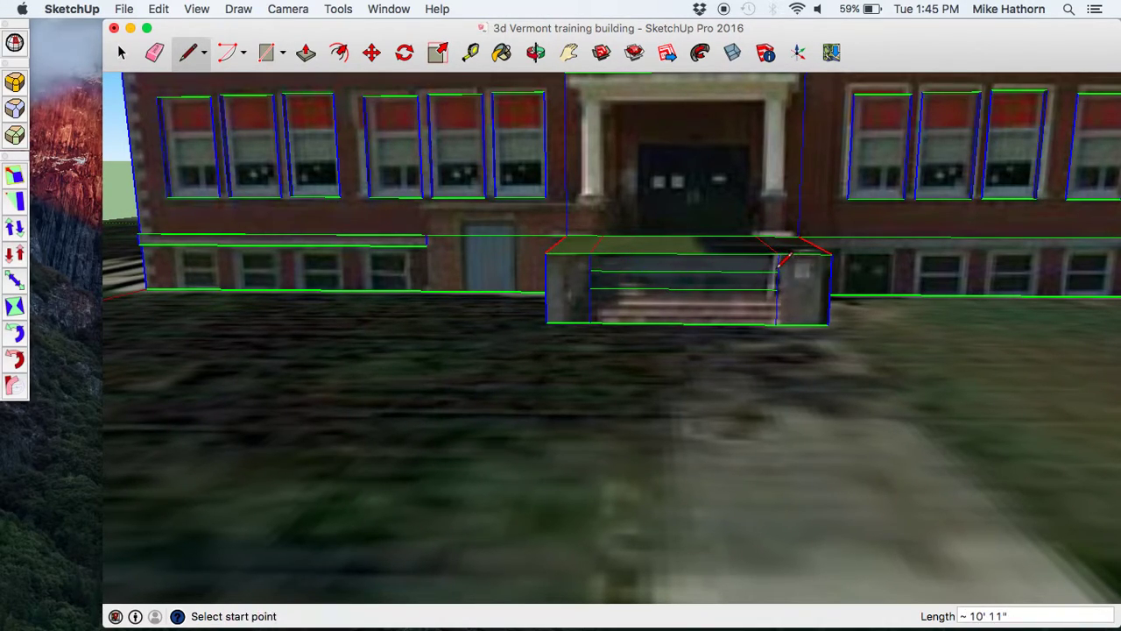
pyautogui.click(590, 306)
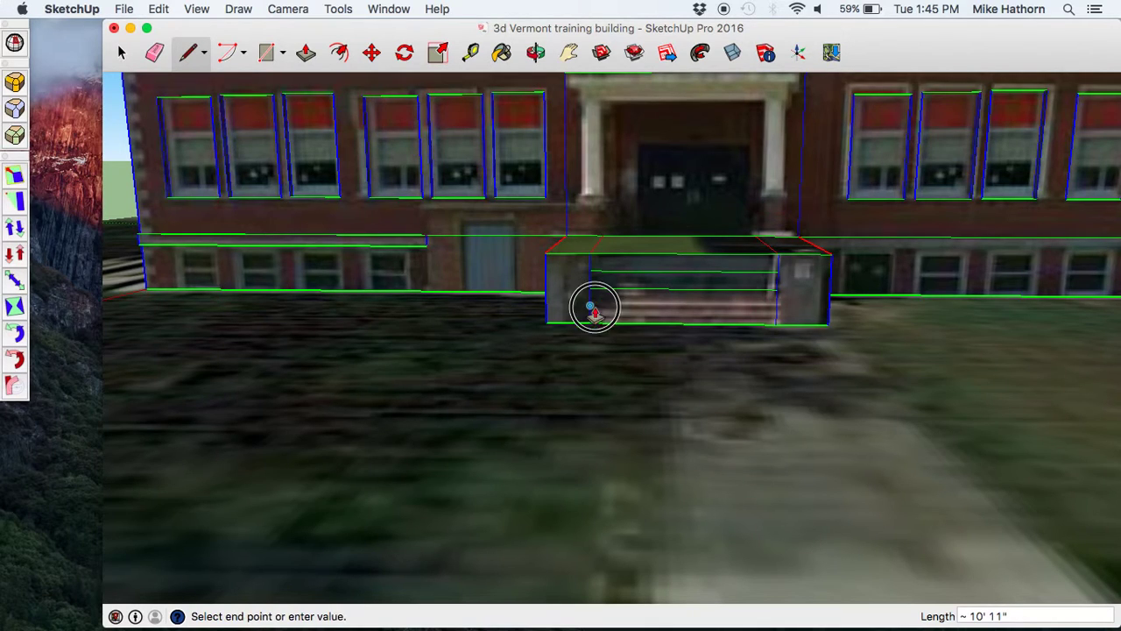
pyautogui.click(776, 305)
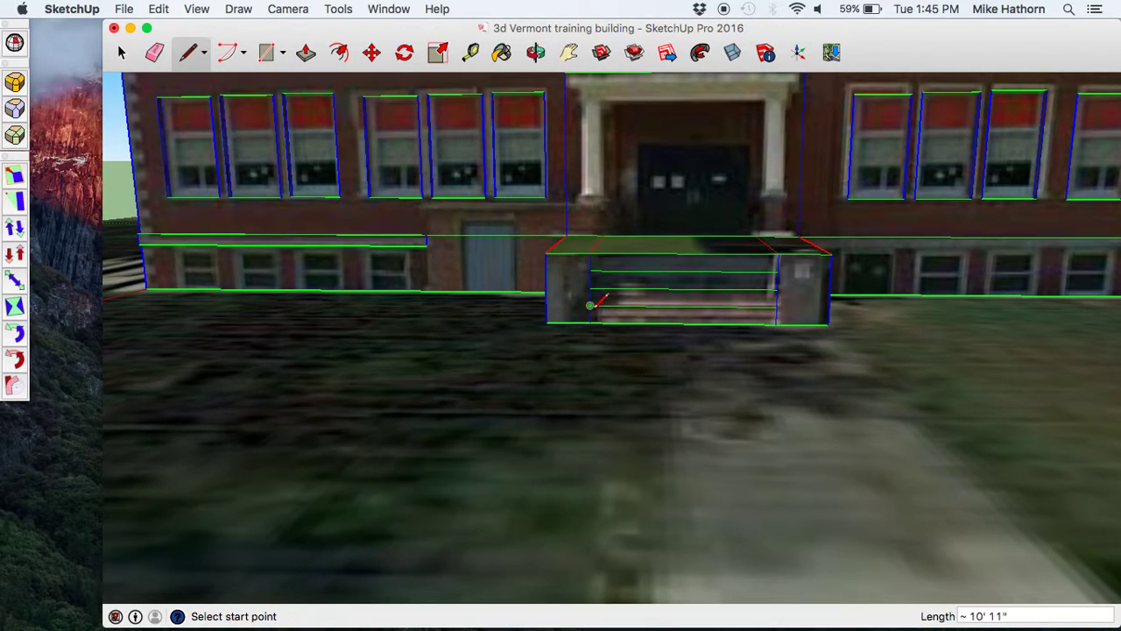
# Draw four more horizontal lines midway between the existing ones, dividing the stair face into eight equal risers
pyautogui.scroll(5, 590, 306)
pyautogui.click(588, 320)
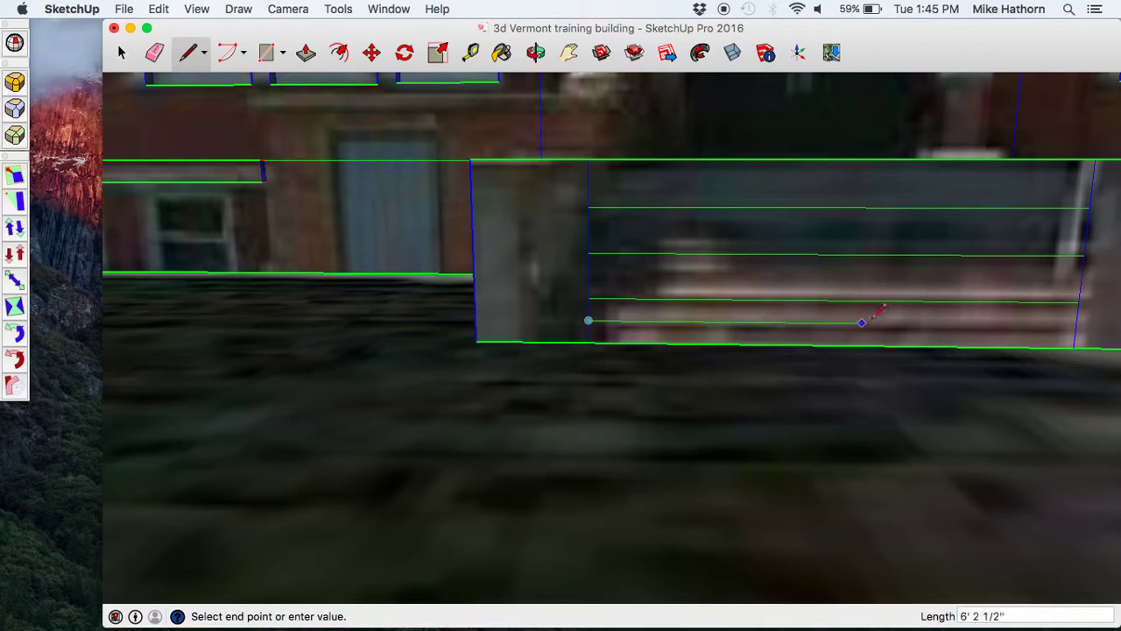
pyautogui.click(1077, 324)
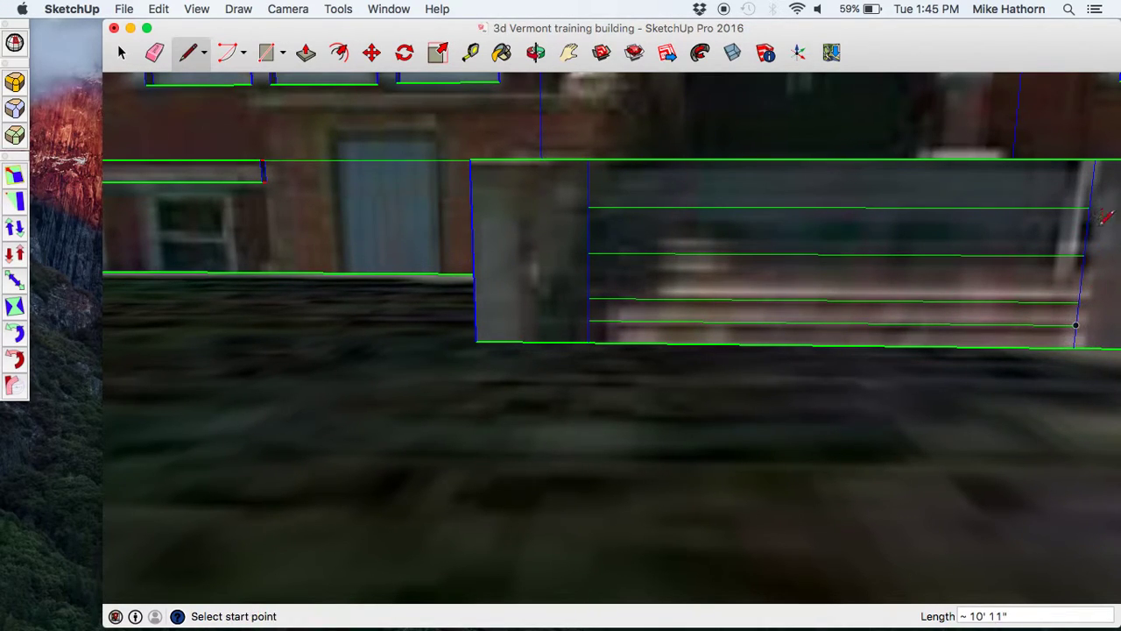
pyautogui.click(1081, 279)
pyautogui.click(590, 275)
pyautogui.click(588, 231)
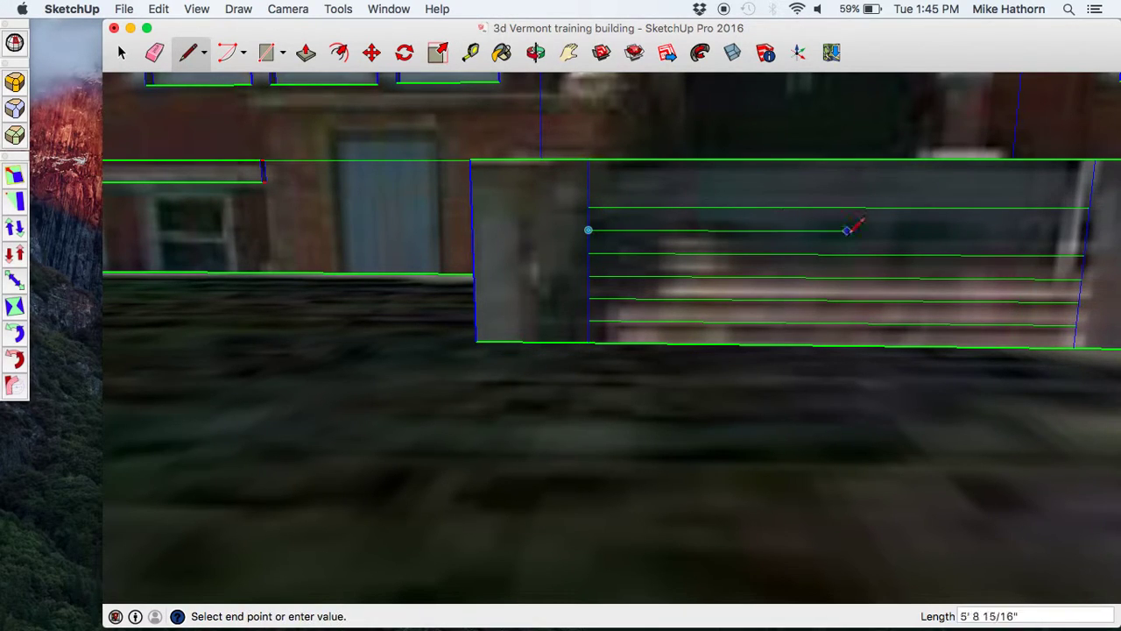
pyautogui.click(1088, 230)
pyautogui.click(1091, 184)
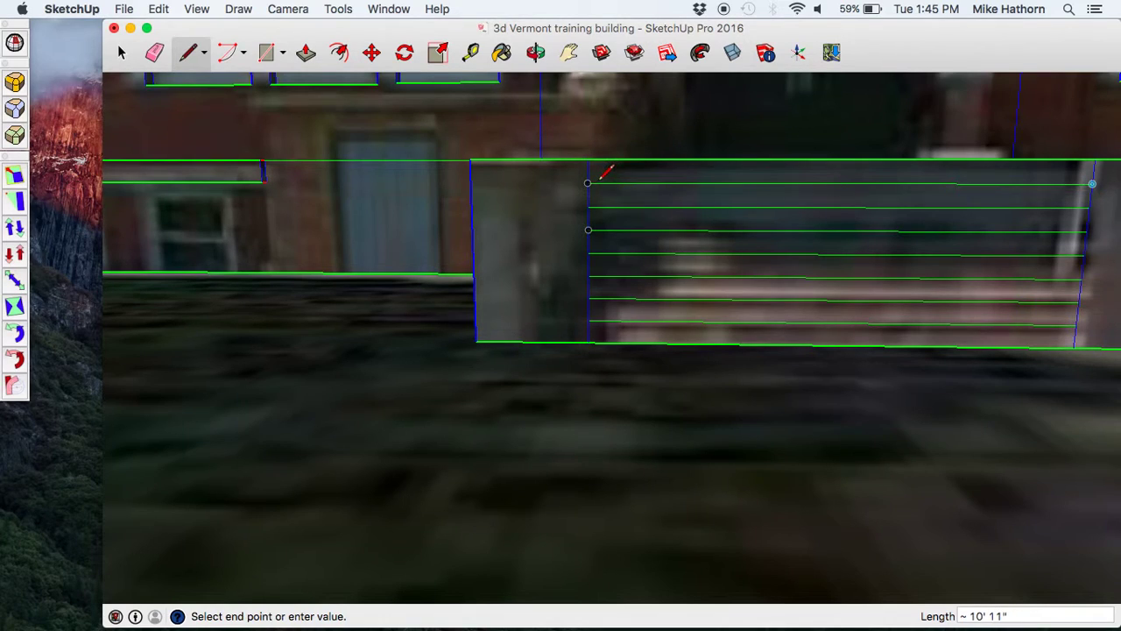
pyautogui.click(593, 179)
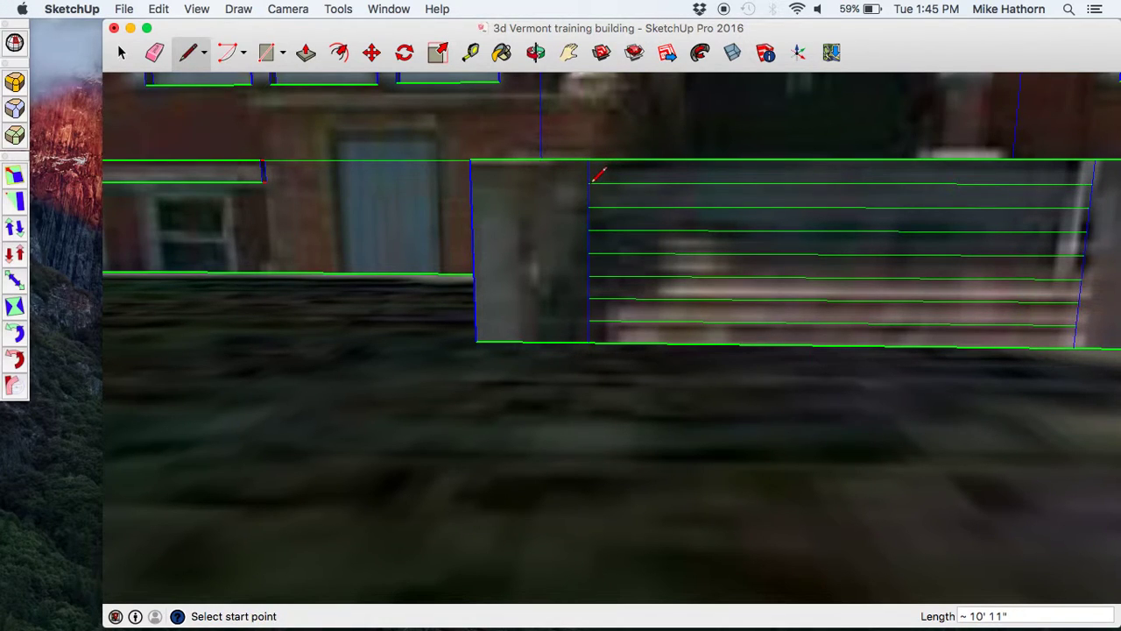
# Try the All same edge color in the model's style, restore the By axis coloring and close the style settings
pyautogui.click(389, 9)
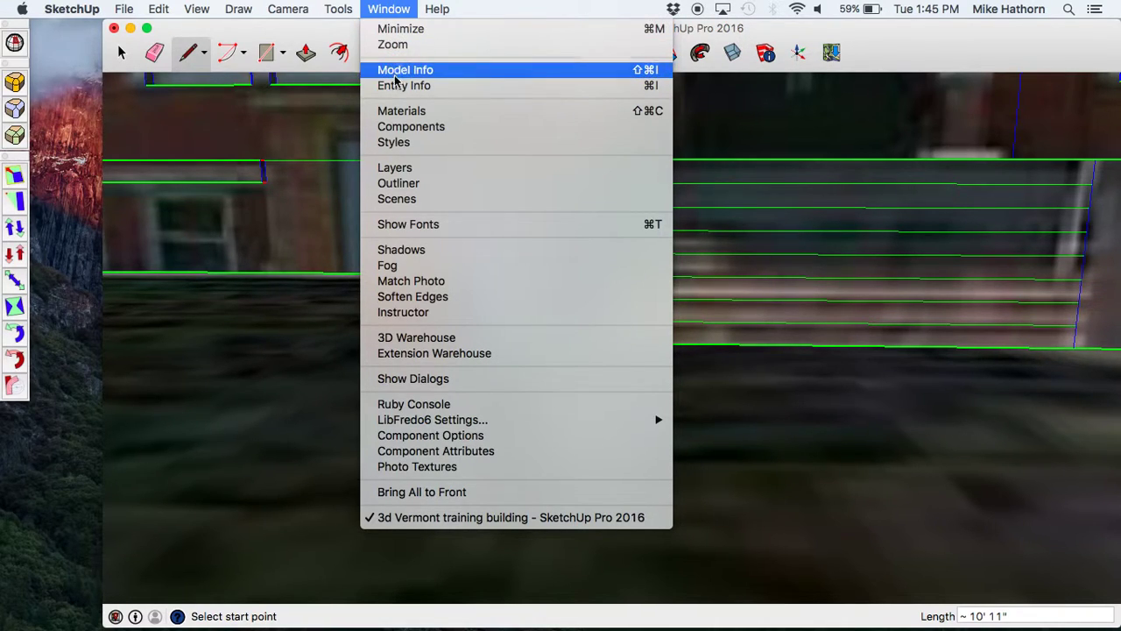
pyautogui.click(402, 144)
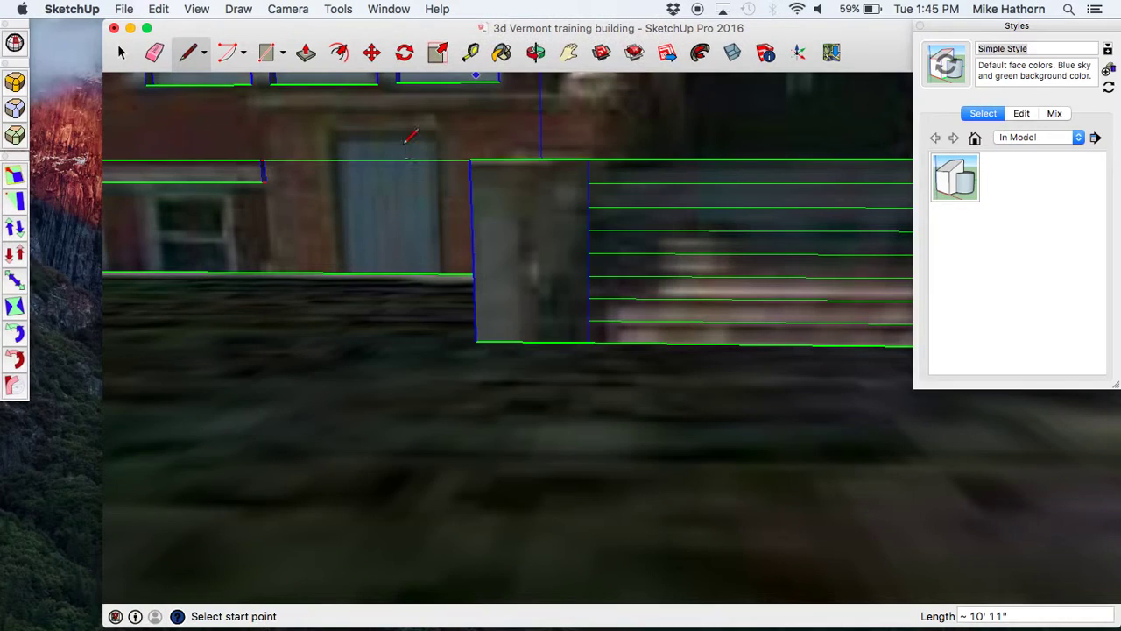
pyautogui.click(1022, 115)
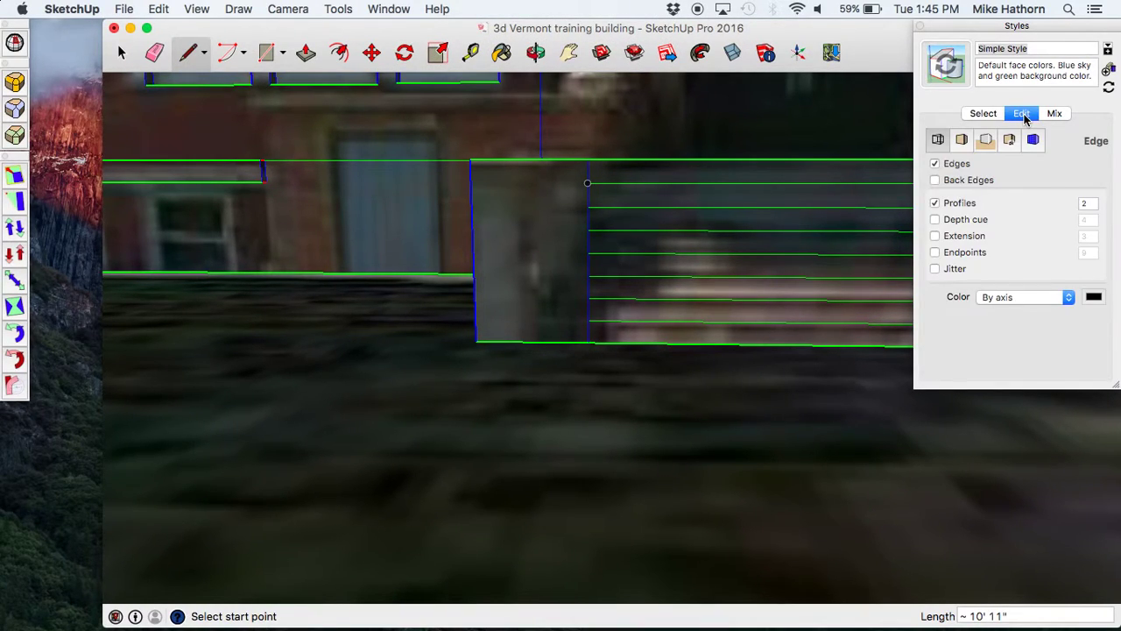
pyautogui.click(1069, 298)
pyautogui.click(1051, 272)
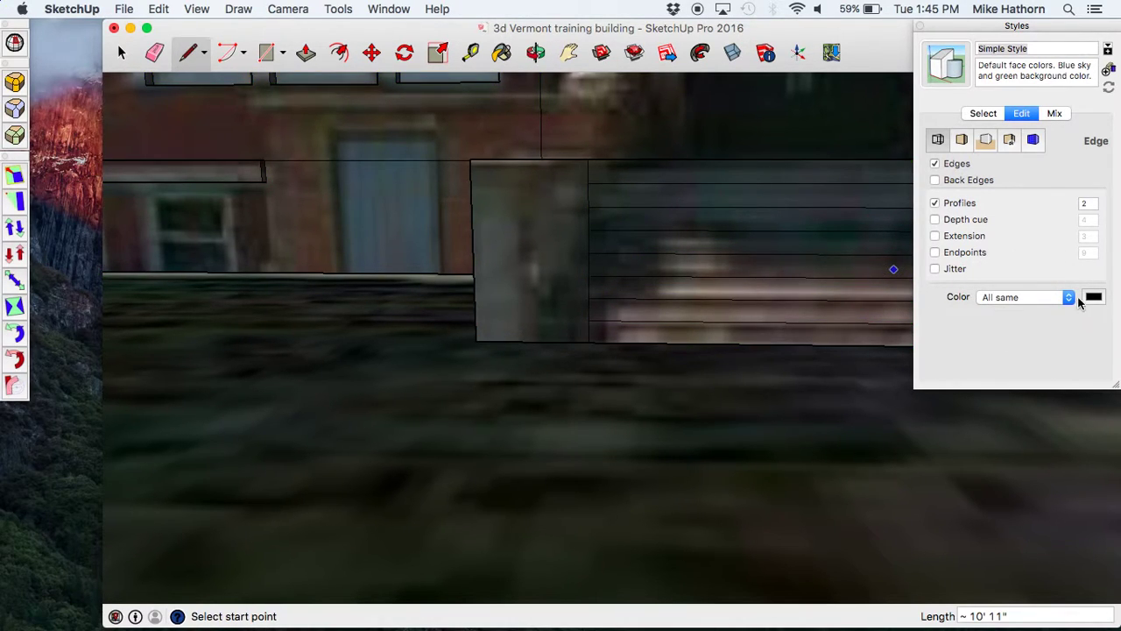
pyautogui.click(1069, 298)
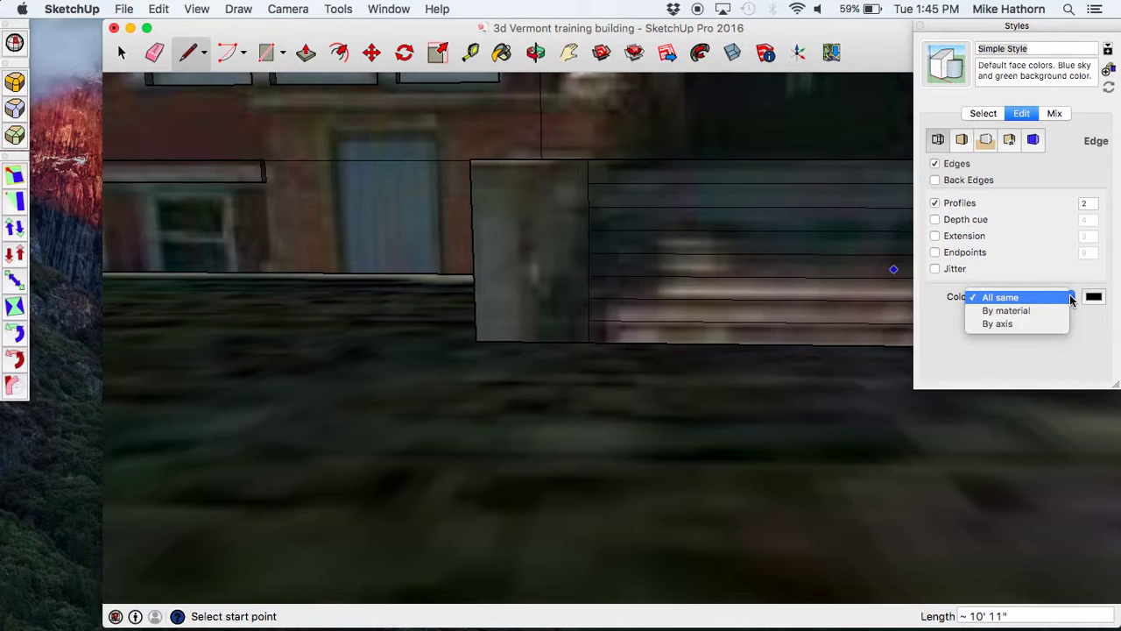
pyautogui.click(1054, 323)
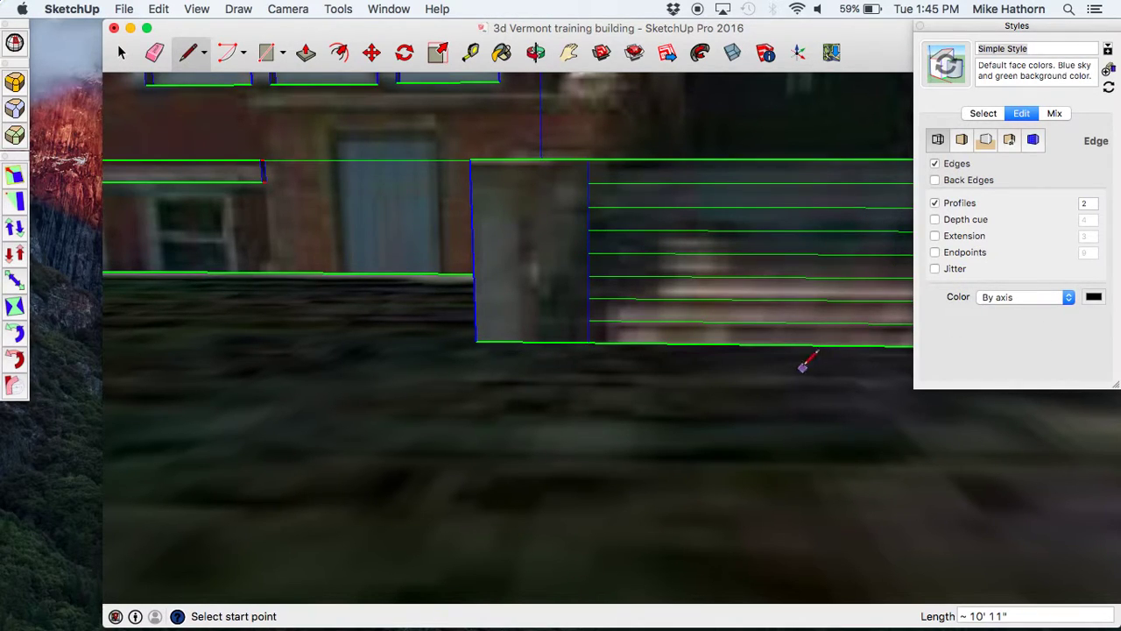
pyautogui.click(921, 29)
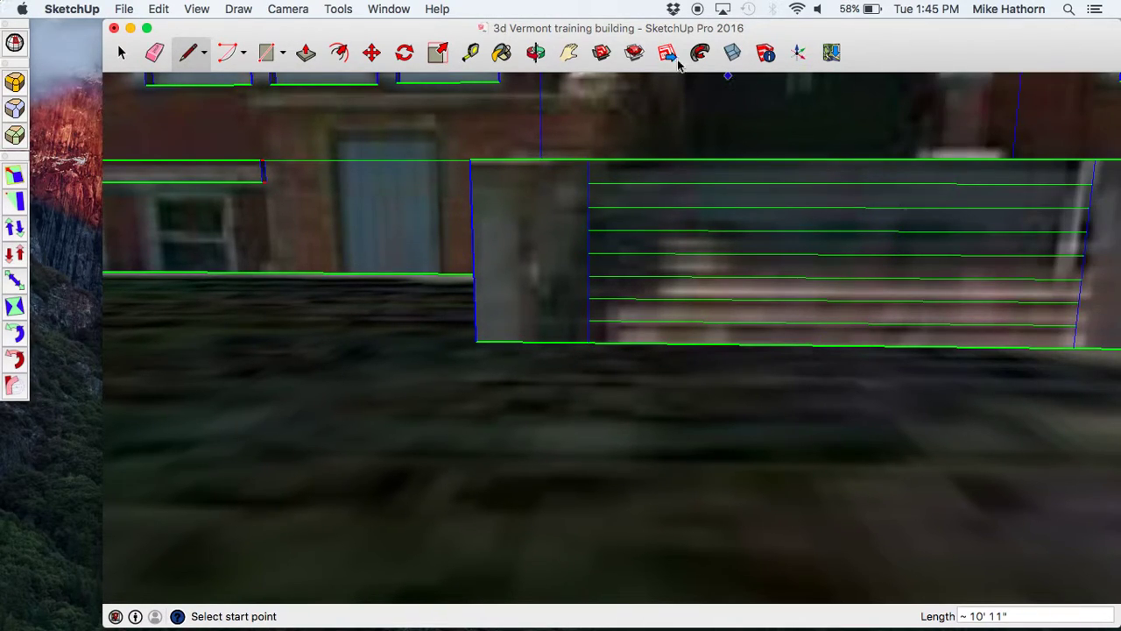
# Draw a slanted off-axis line about 4' 2" long down the front face of the left pier
pyautogui.click(536, 53)
pyautogui.moveTo(476, 155)
pyautogui.mouseDown()
pyautogui.moveTo(528, 168)
pyautogui.moveTo(541, 230)
pyautogui.moveTo(535, 195)
pyautogui.moveTo(571, 156)
pyautogui.moveTo(534, 255)
pyautogui.moveTo(534, 196)
pyautogui.mouseUp()
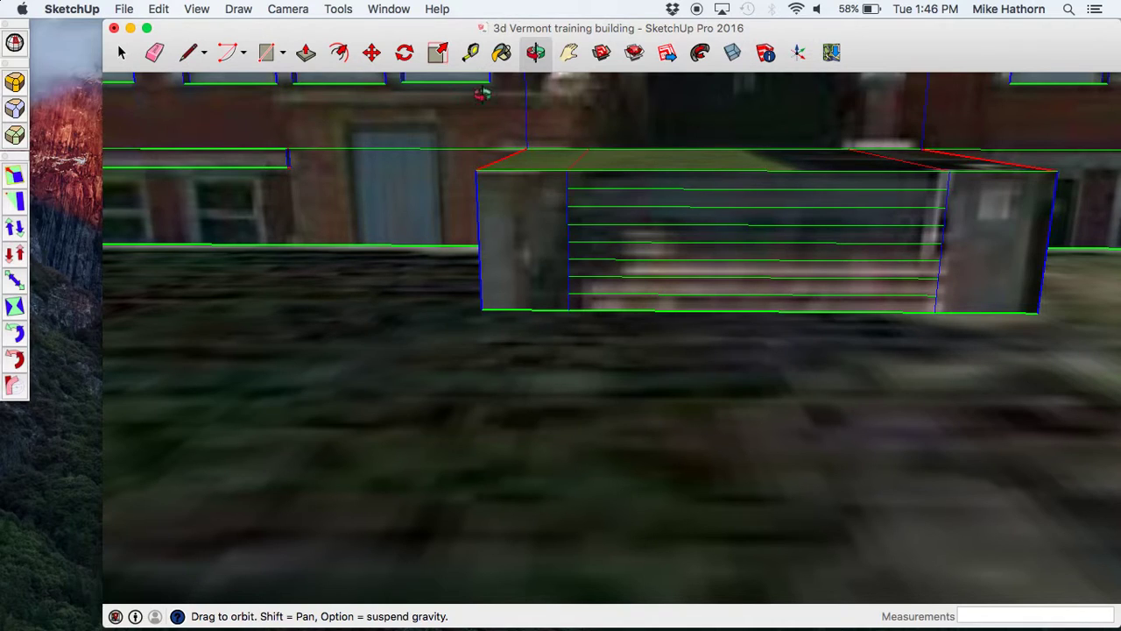
pyautogui.click(183, 60)
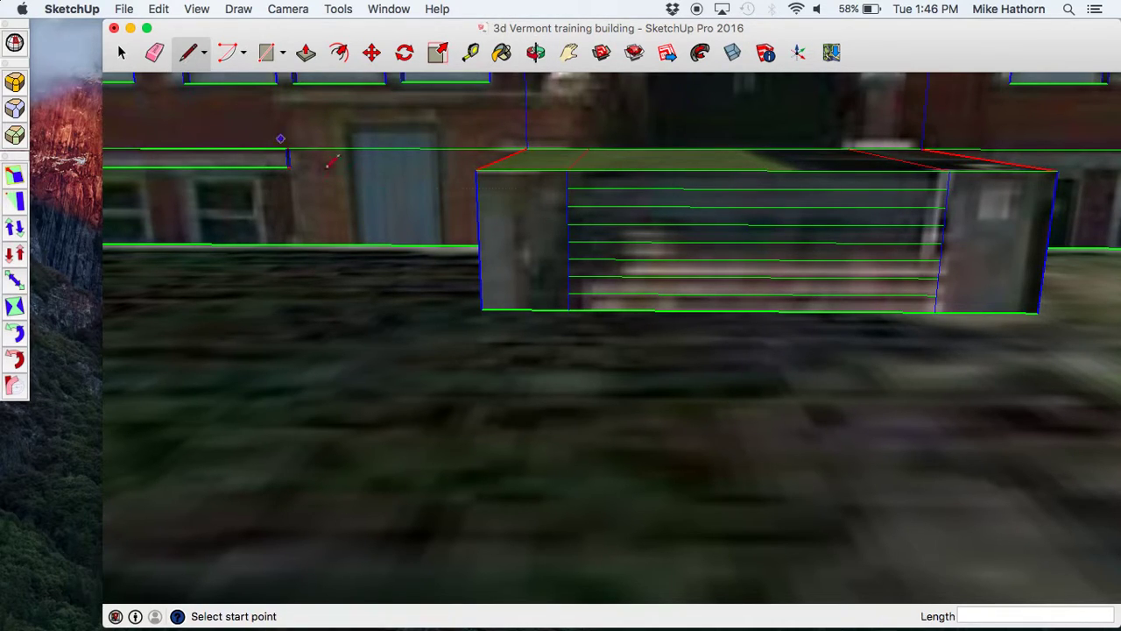
pyautogui.click(496, 170)
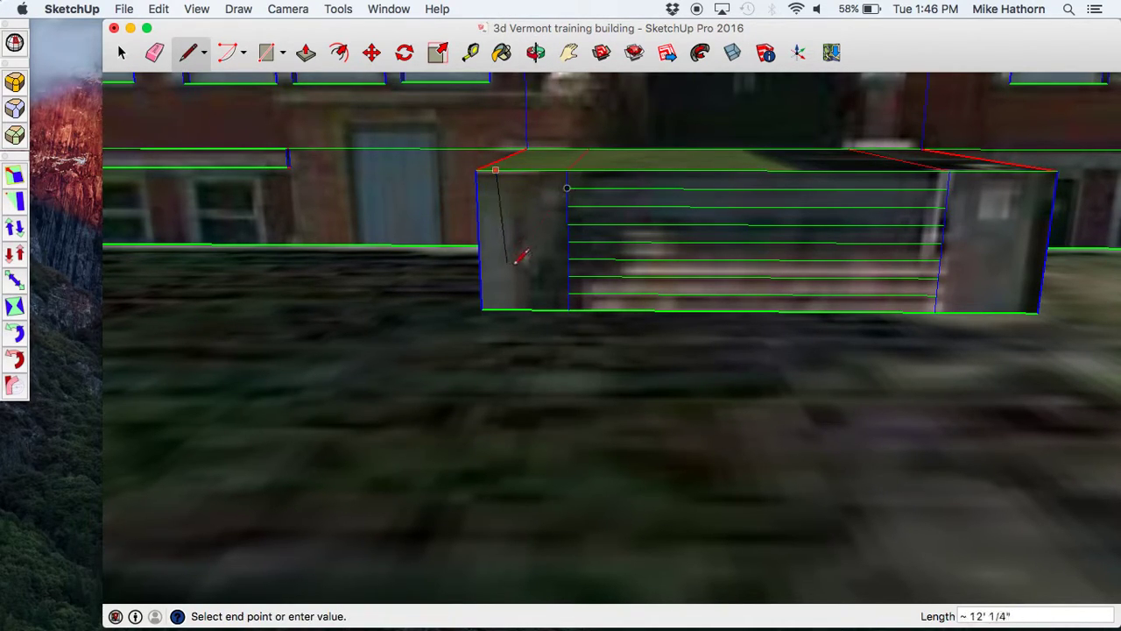
pyautogui.click(510, 308)
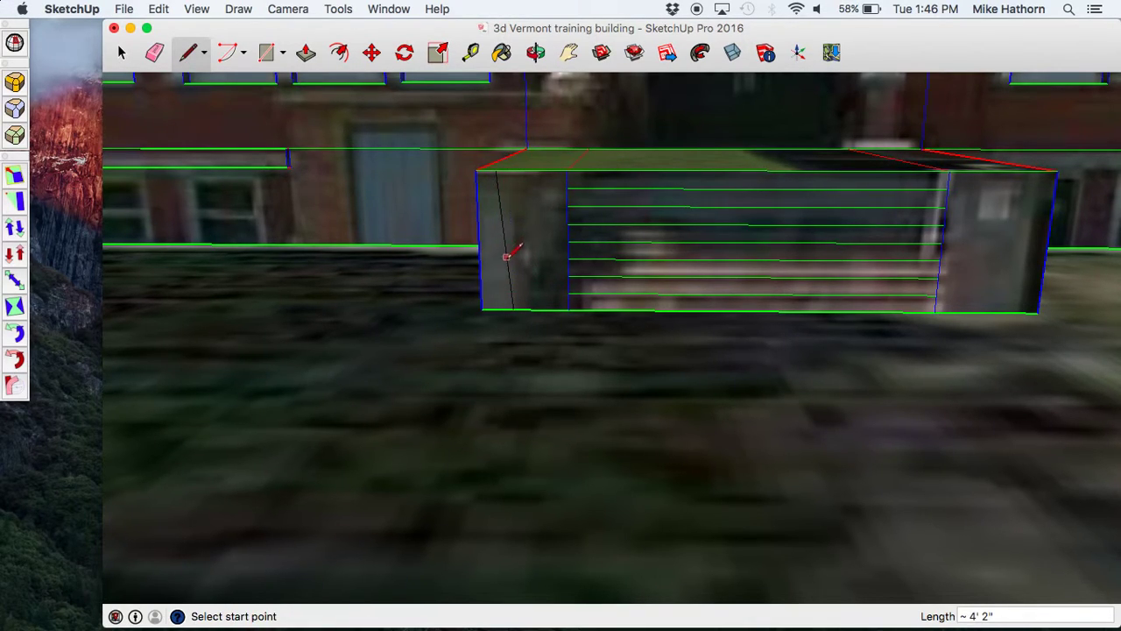
# Push/Pull the second riser from the bottom of the stair face inward 10"
pyautogui.click(535, 53)
pyautogui.moveTo(487, 287); pyautogui.dragTo(433, 337)
pyautogui.moveTo(530, 263); pyautogui.dragTo(577, 252)
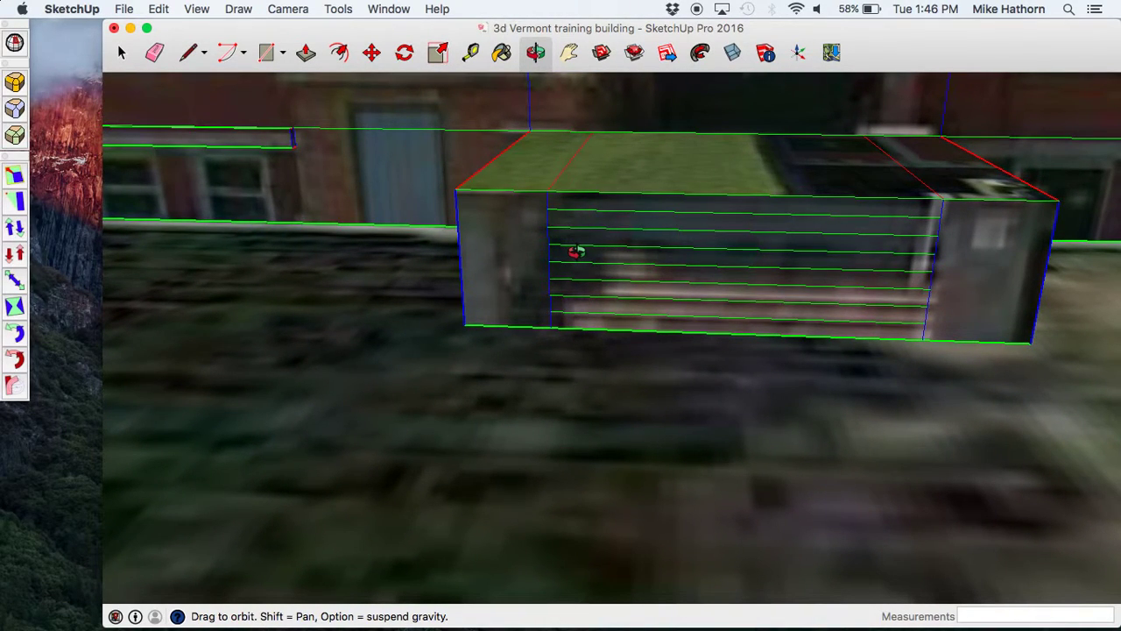
pyautogui.press('p')
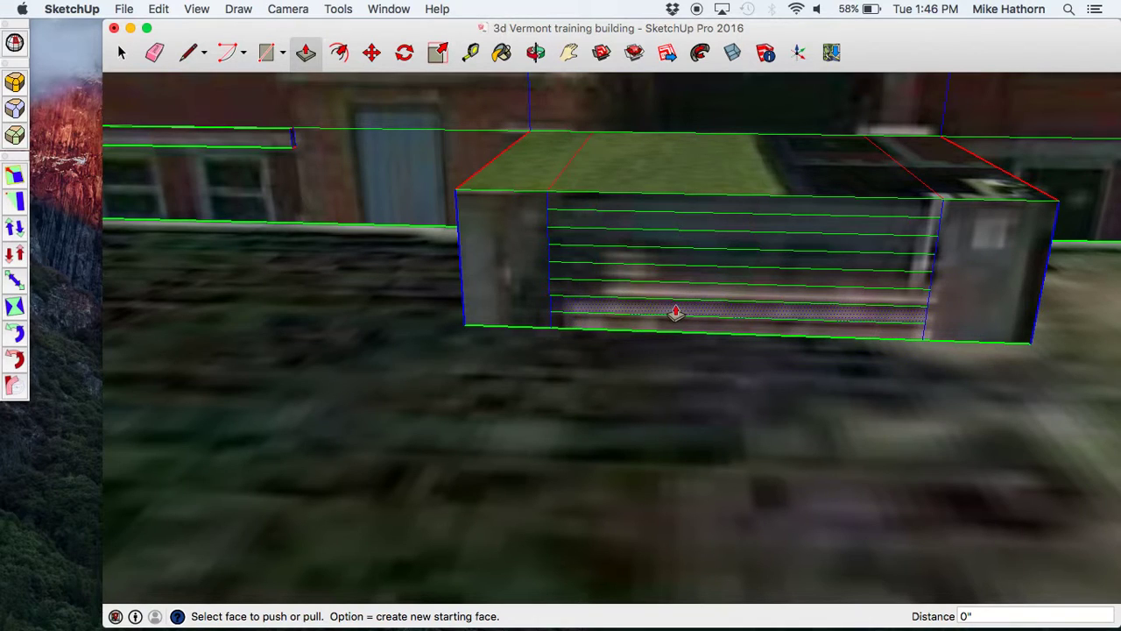
pyautogui.click(675, 313)
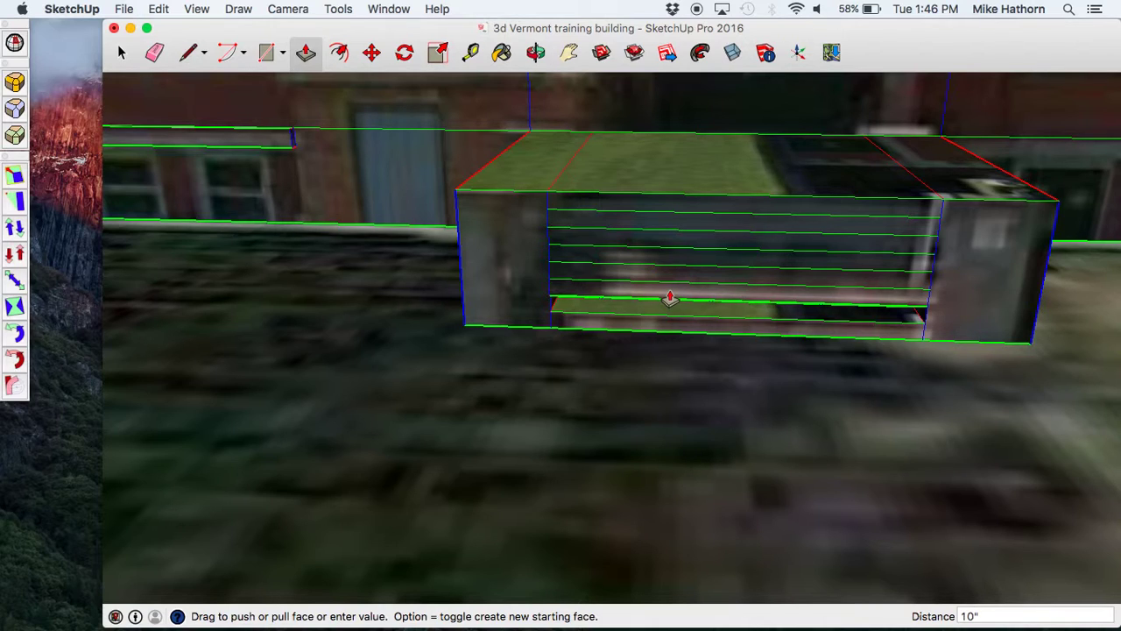
pyautogui.press('Return')
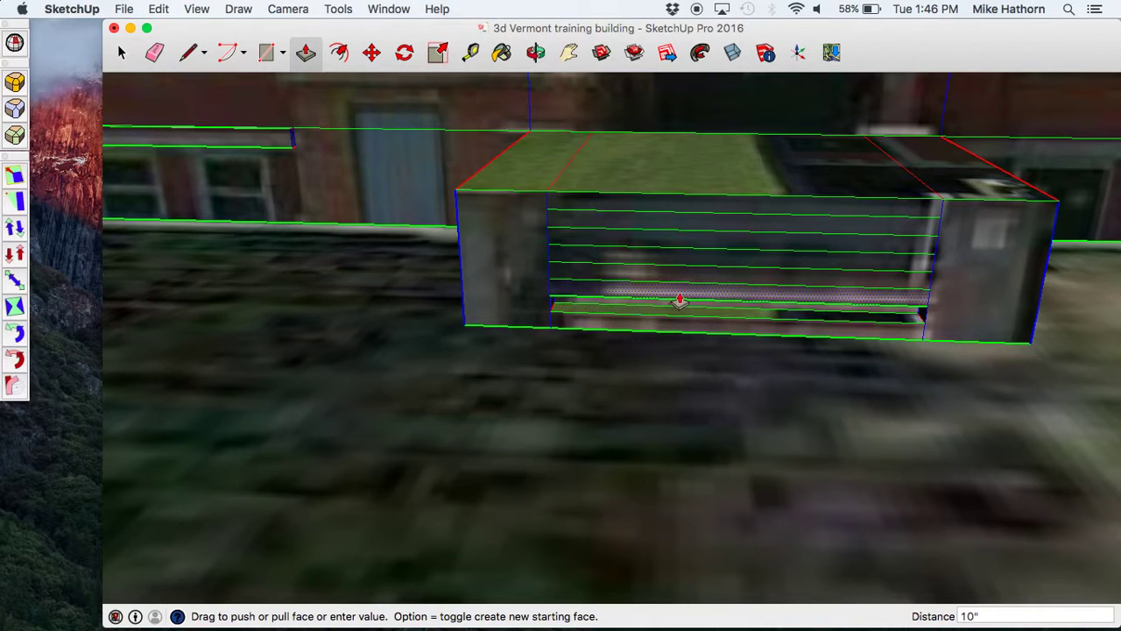
# Push/Pull all the risers above the second one inward by the same 10", from the third riser to the top
pyautogui.click(535, 52)
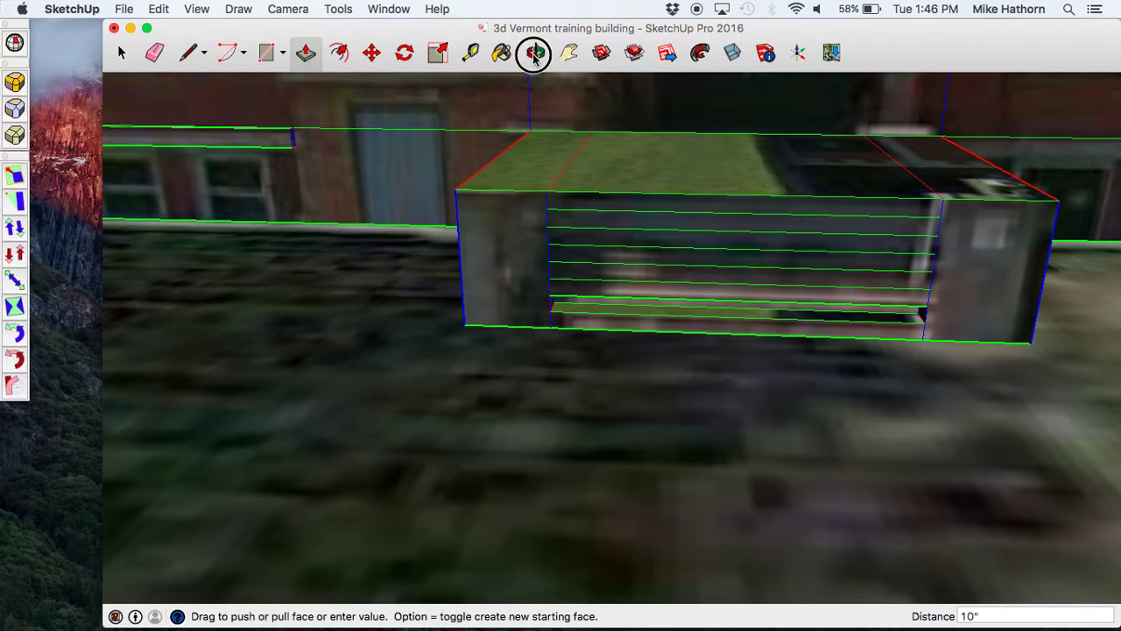
pyautogui.moveTo(535, 167); pyautogui.dragTo(700, 96)
pyautogui.press('p')
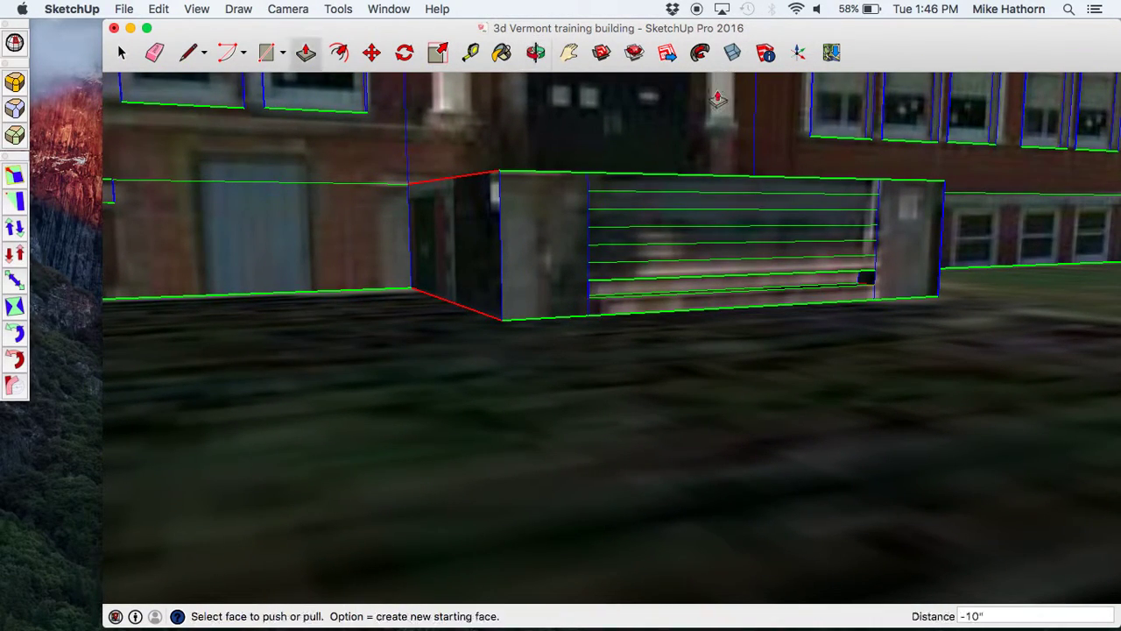
pyautogui.doubleClick(769, 269)
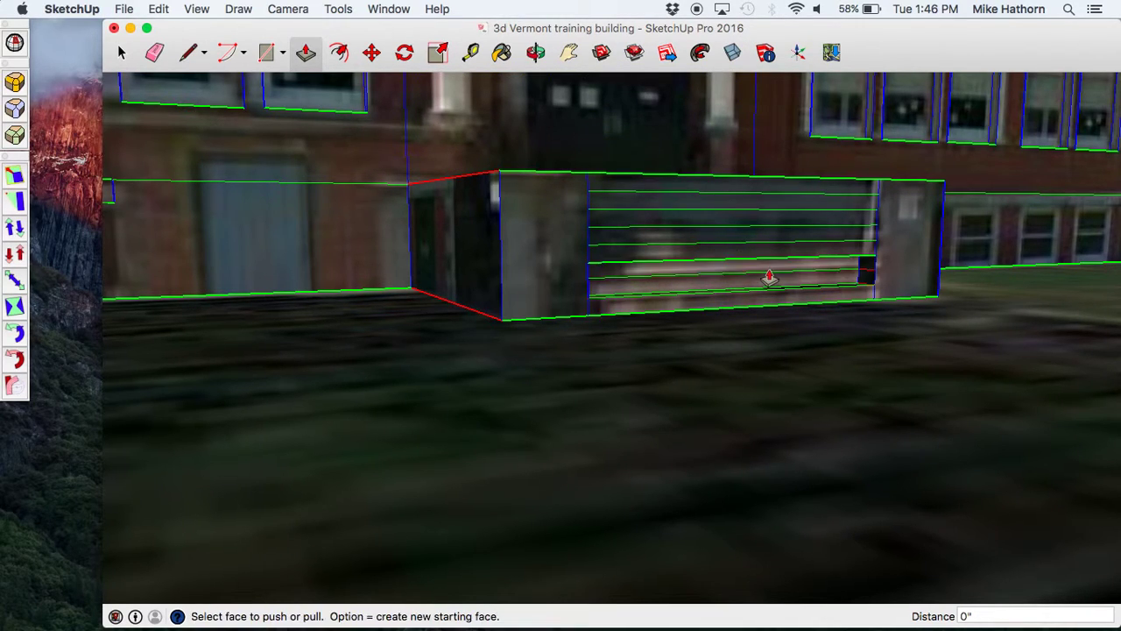
pyautogui.doubleClick(770, 255)
pyautogui.doubleClick(769, 239)
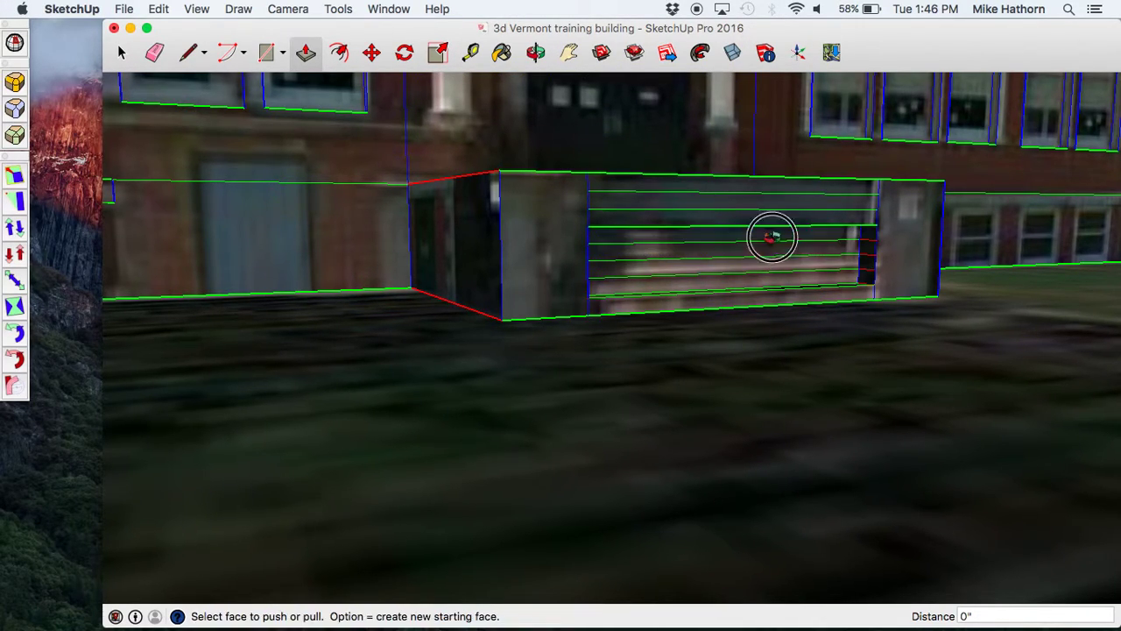
pyautogui.doubleClick(773, 221)
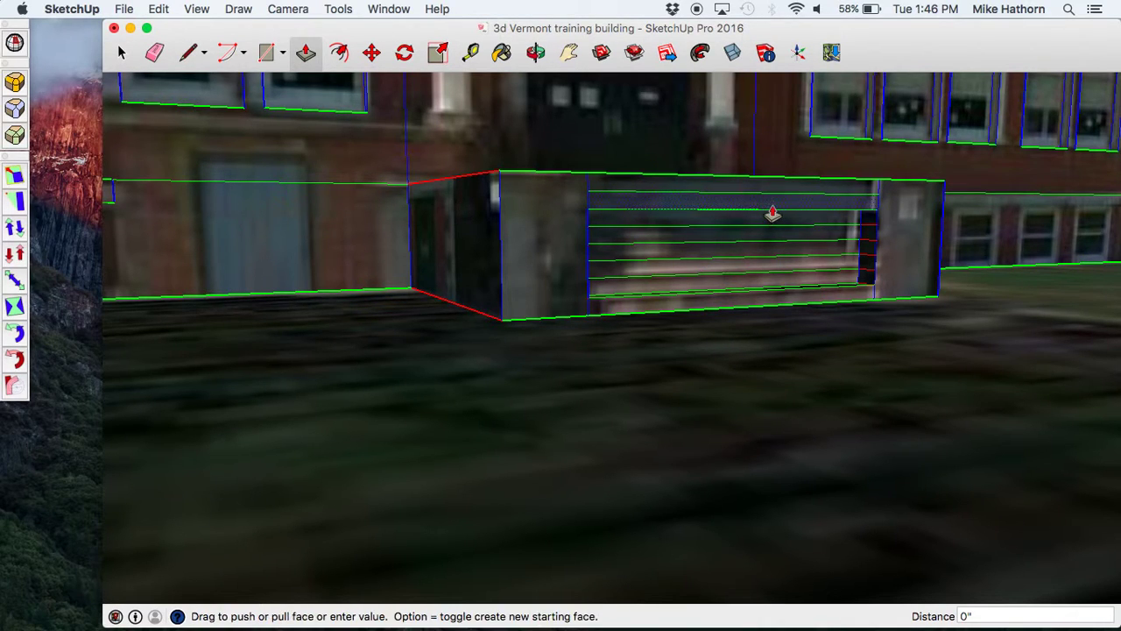
pyautogui.doubleClick(772, 192)
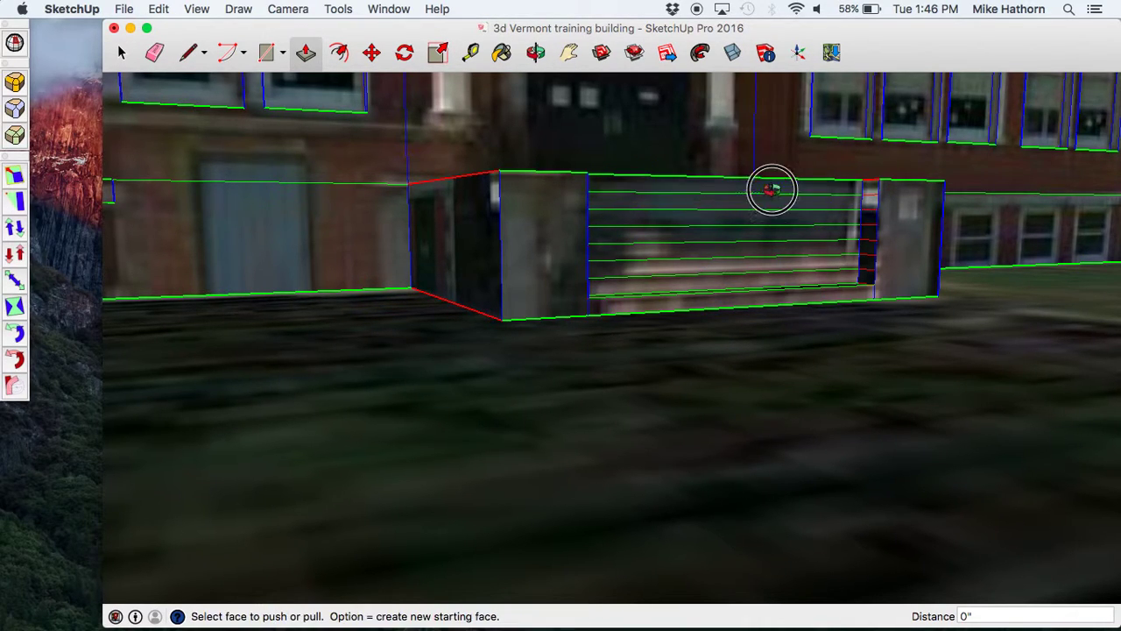
# Push/Pull the third riser and every riser above it inward by the same 10"
pyautogui.click(535, 52)
pyautogui.moveTo(550, 273); pyautogui.dragTo(549, 169)
pyautogui.press('p')
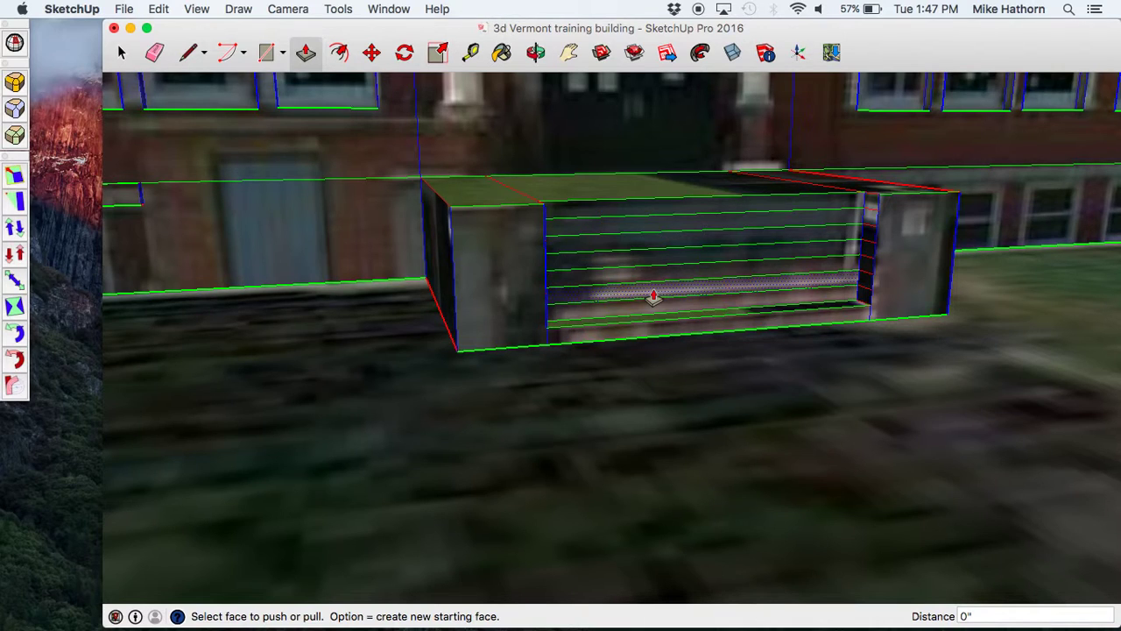
pyautogui.doubleClick(655, 285)
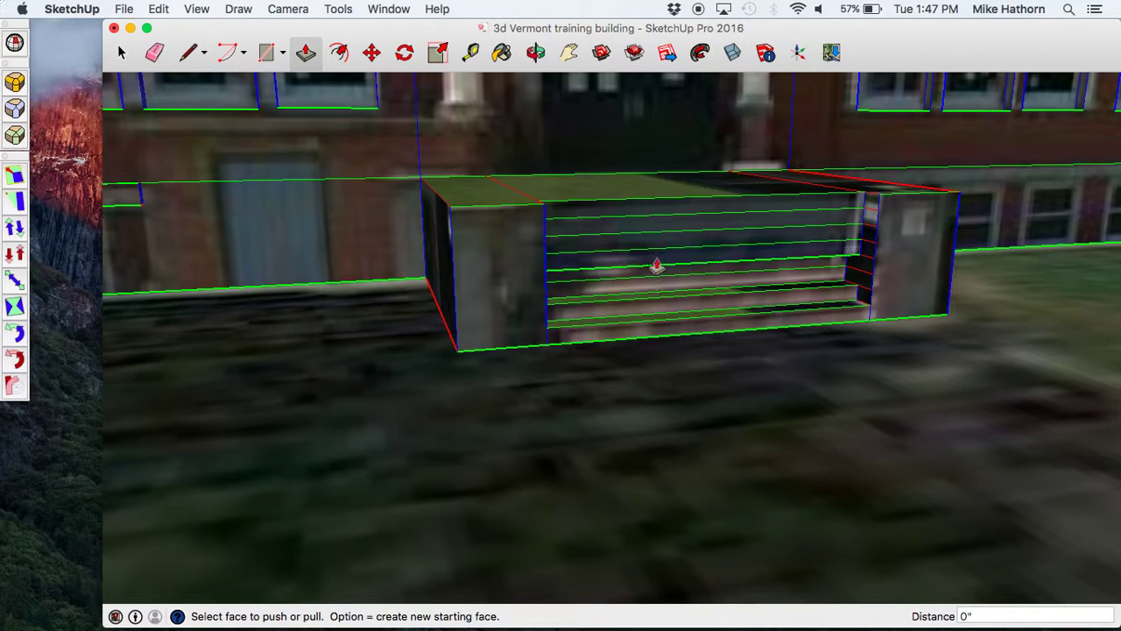
pyautogui.doubleClick(656, 265)
pyautogui.doubleClick(657, 251)
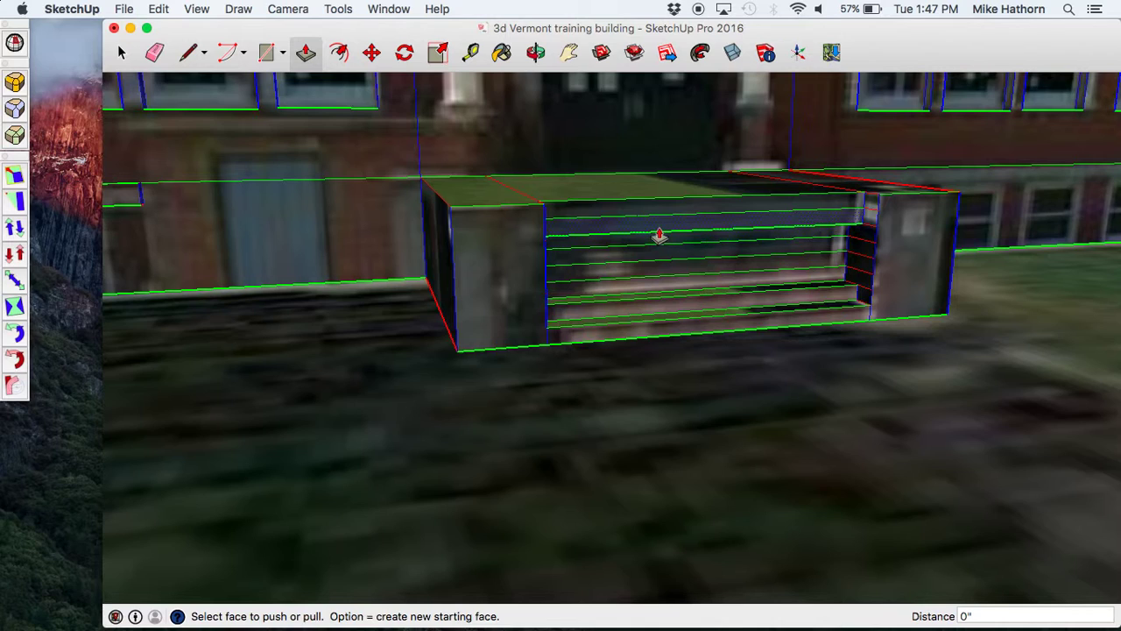
pyautogui.doubleClick(659, 235)
pyautogui.doubleClick(659, 221)
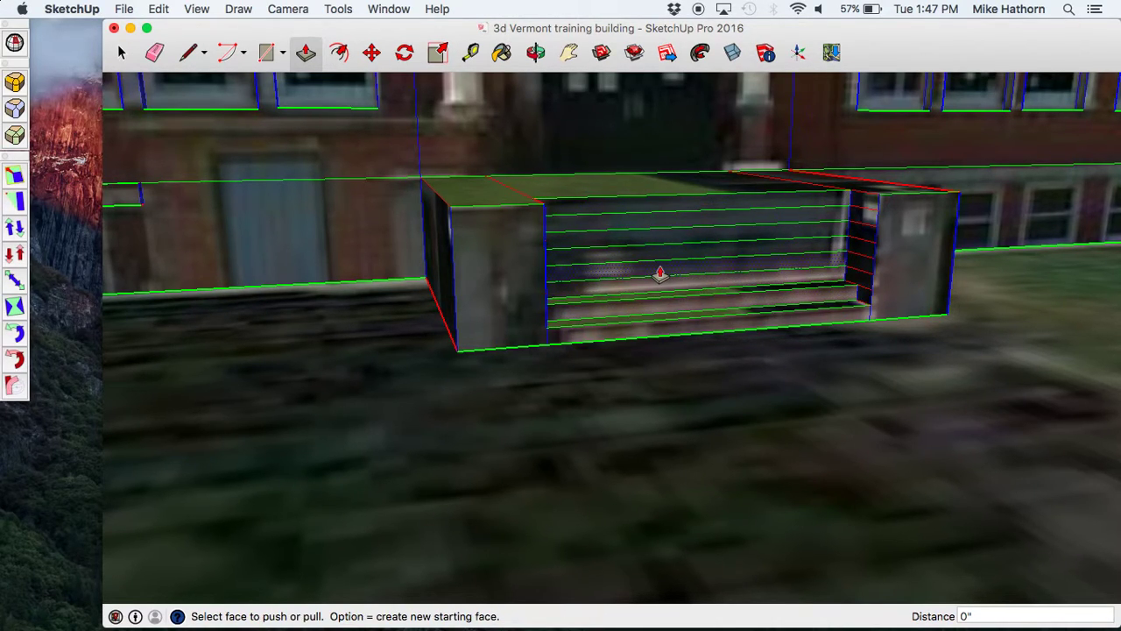
# Push/Pull the fourth riser and every riser above it inward by the same 10"
pyautogui.doubleClick(659, 274)
pyautogui.doubleClick(660, 259)
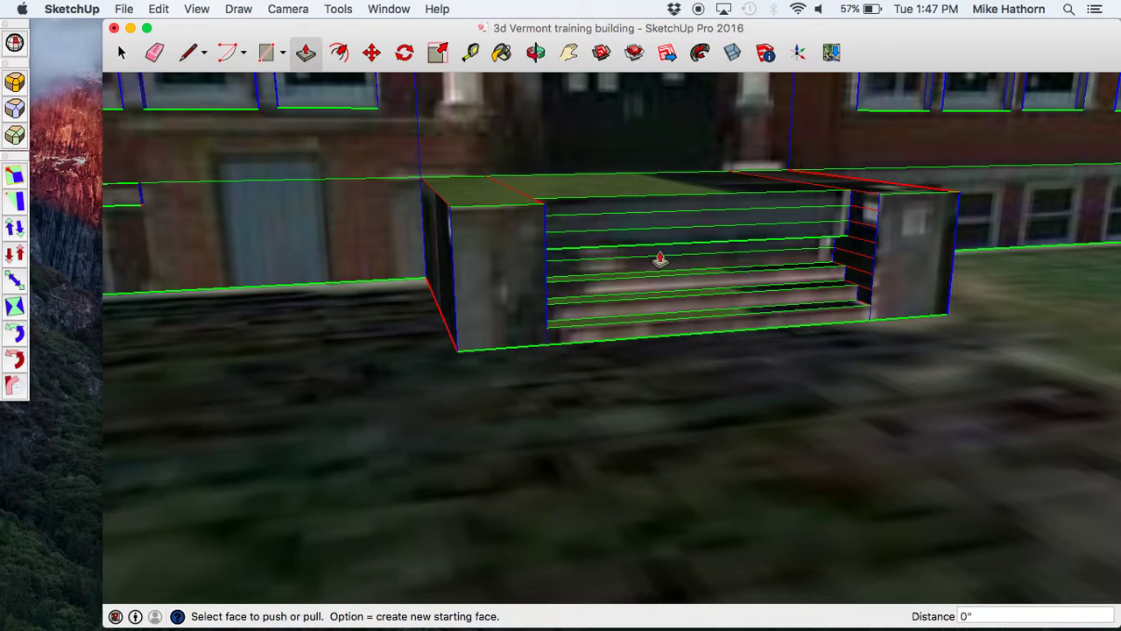
pyautogui.doubleClick(660, 250)
pyautogui.doubleClick(662, 233)
pyautogui.click(661, 214)
pyautogui.click(661, 214)
# Push/Pull the fifth riser and every riser above it inward by the same 10"
pyautogui.doubleClick(669, 255)
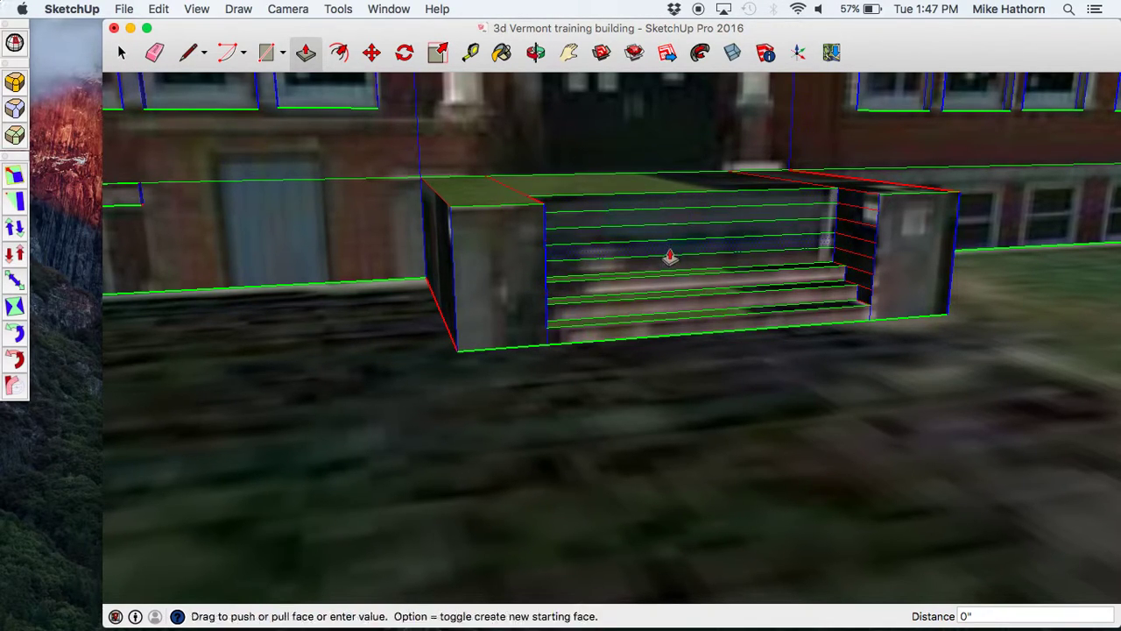
pyautogui.doubleClick(670, 236)
pyautogui.click(669, 219)
pyautogui.click(672, 214)
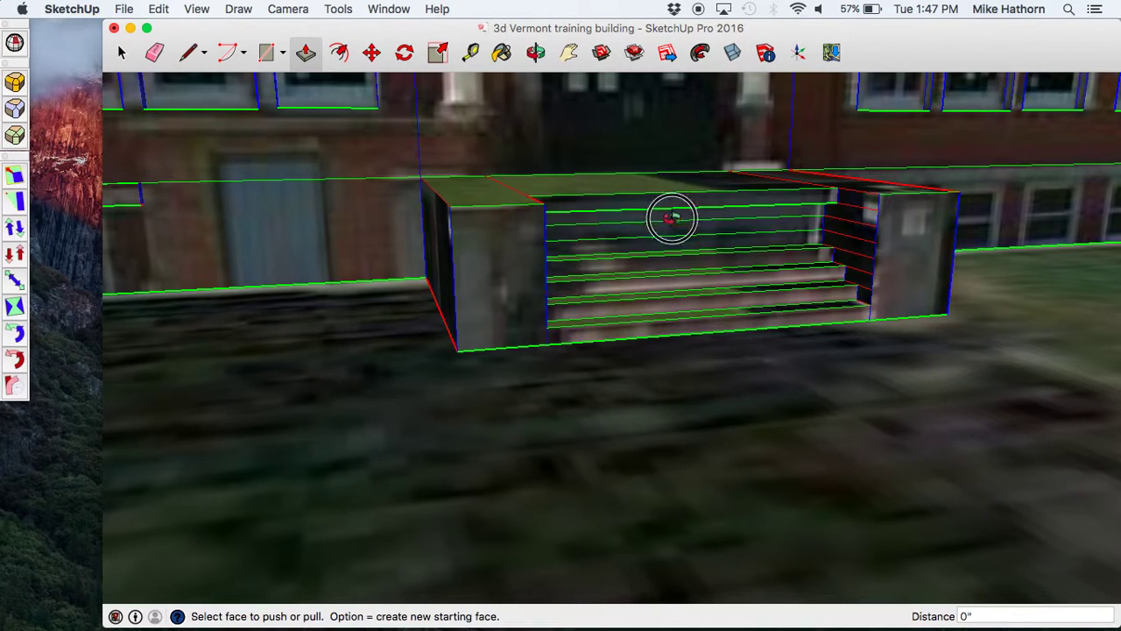
pyautogui.click(671, 213)
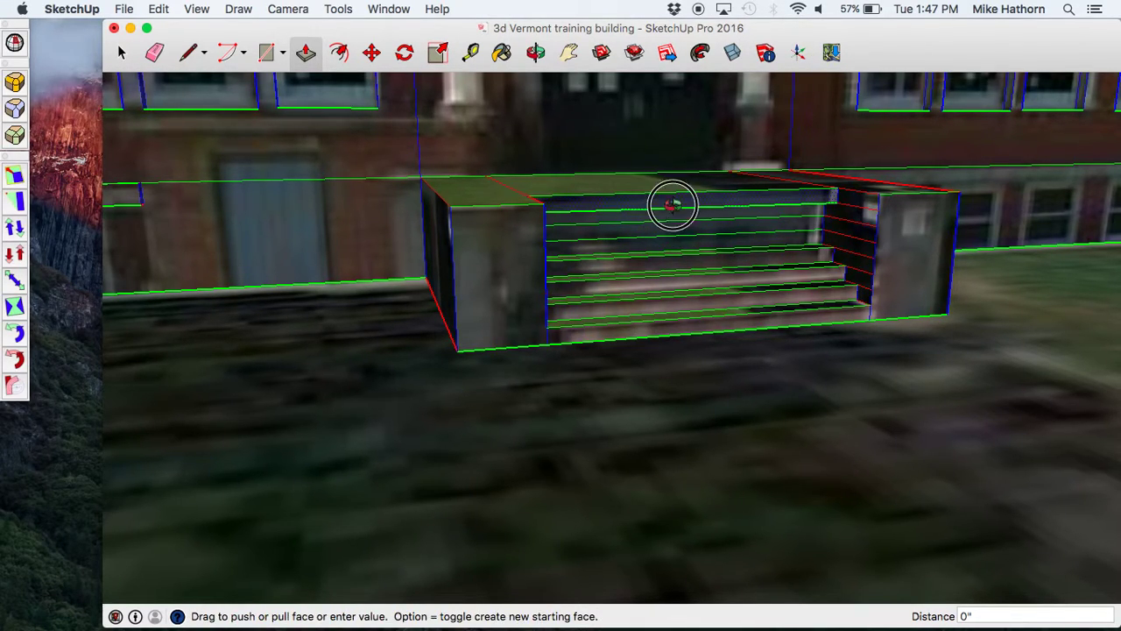
pyautogui.click(672, 214)
# Step the remaining upper risers back by the same 10" each, from the sixth riser to the top
pyautogui.doubleClick(669, 226)
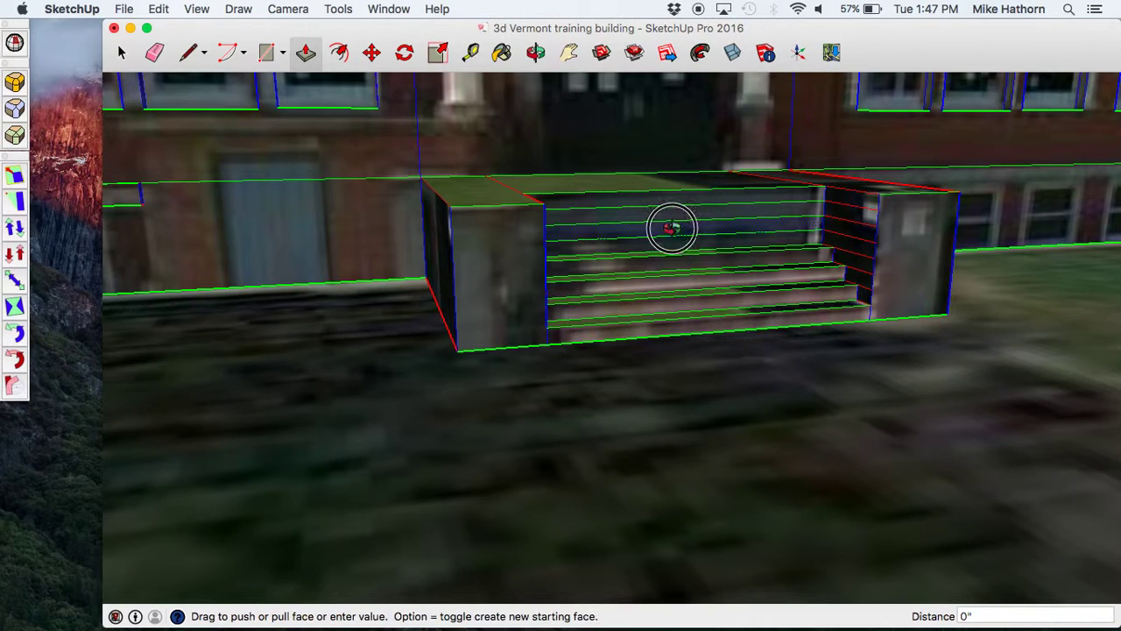
pyautogui.click(668, 213)
pyautogui.click(672, 223)
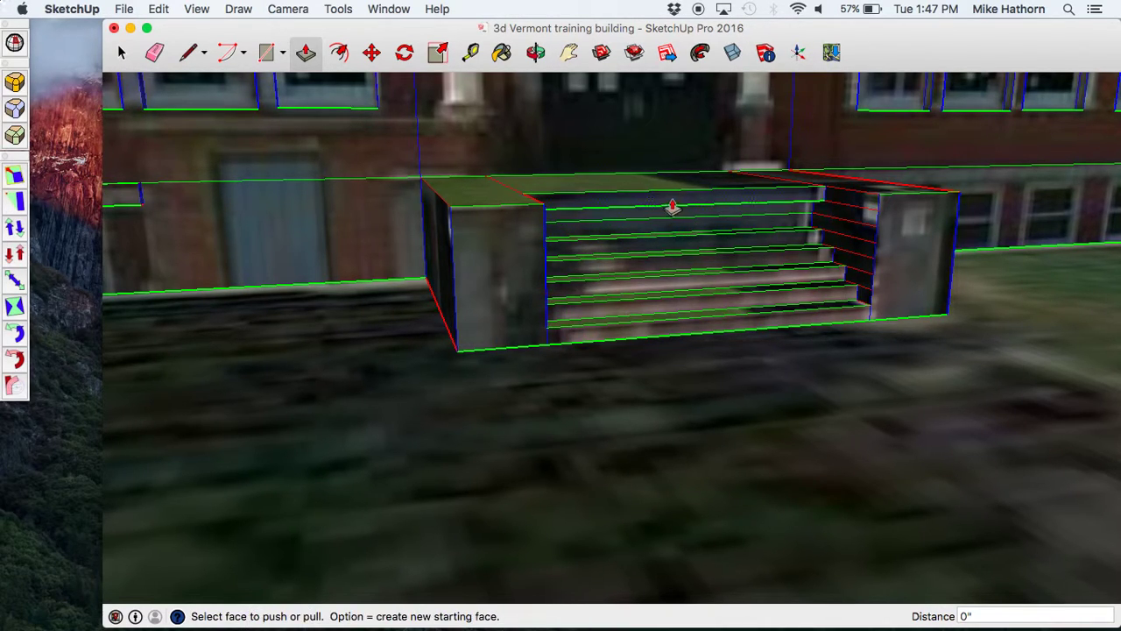
pyautogui.doubleClick(672, 207)
pyautogui.doubleClick(672, 219)
pyautogui.doubleClick(672, 205)
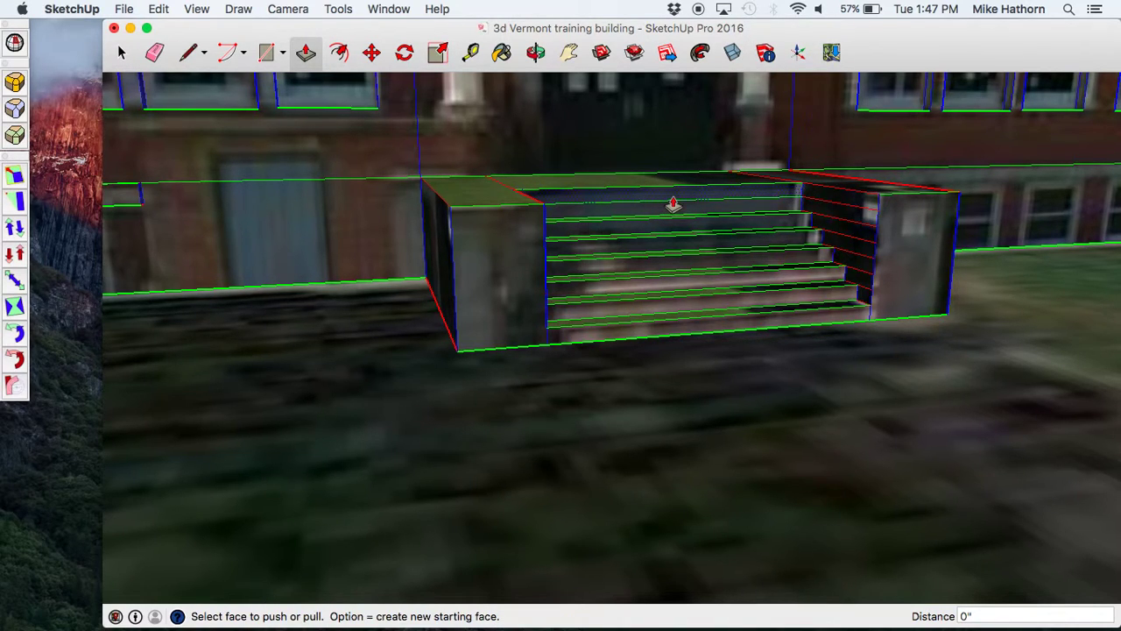
pyautogui.doubleClick(674, 198)
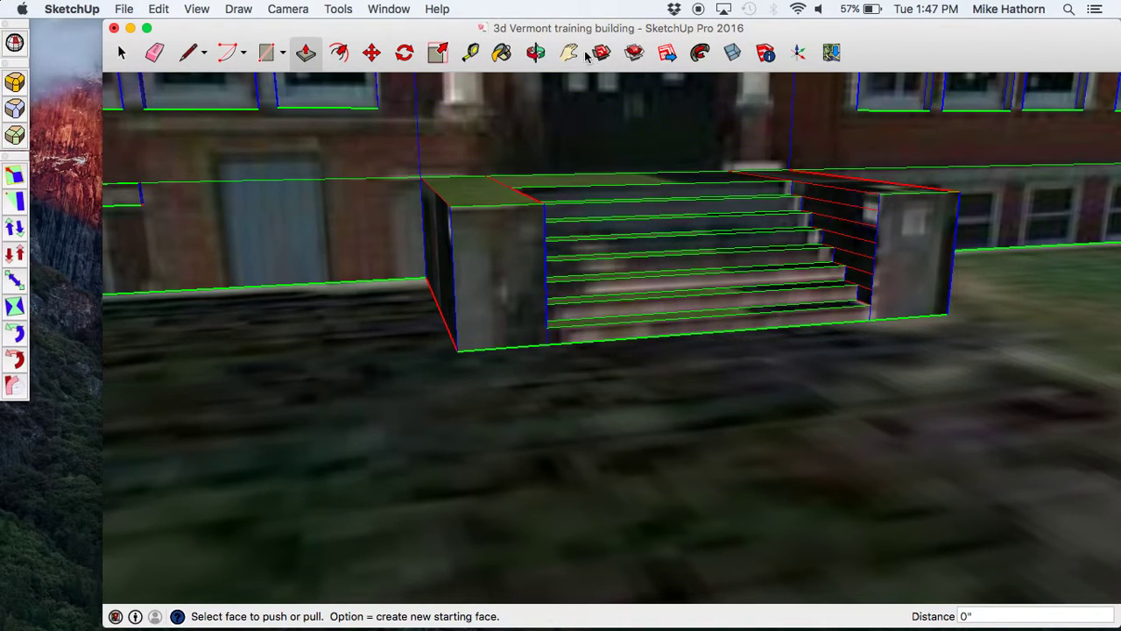
# Examine the stairs and piers from several angles, from close above and from far in front of the building
pyautogui.click(535, 53)
pyautogui.moveTo(584, 125); pyautogui.dragTo(375, 232)
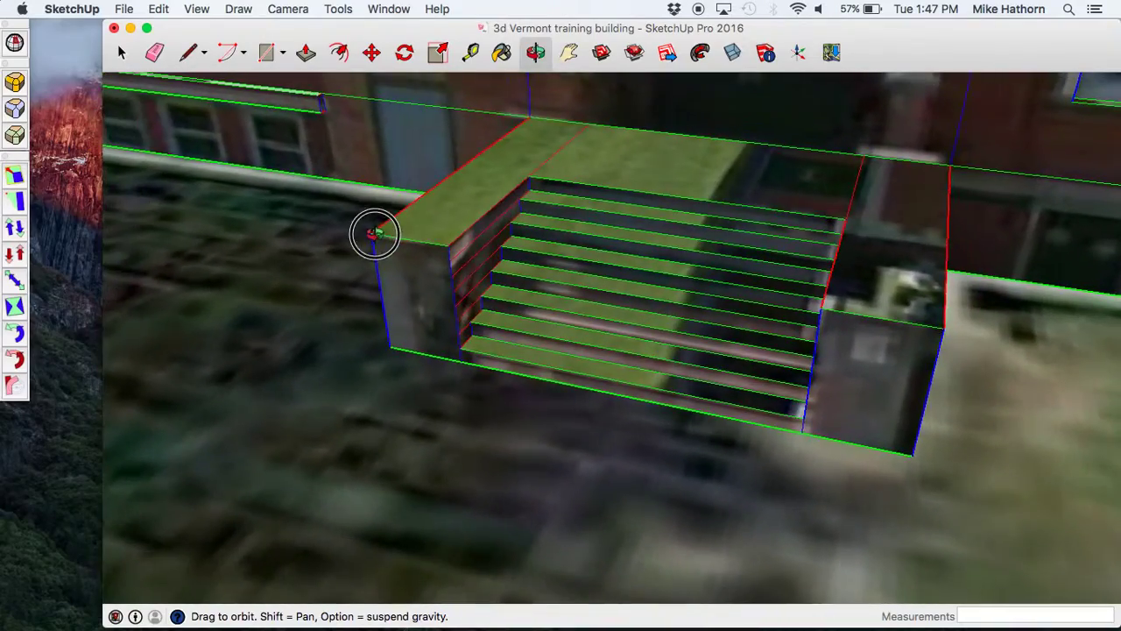
pyautogui.moveTo(670, 238); pyautogui.dragTo(857, 152)
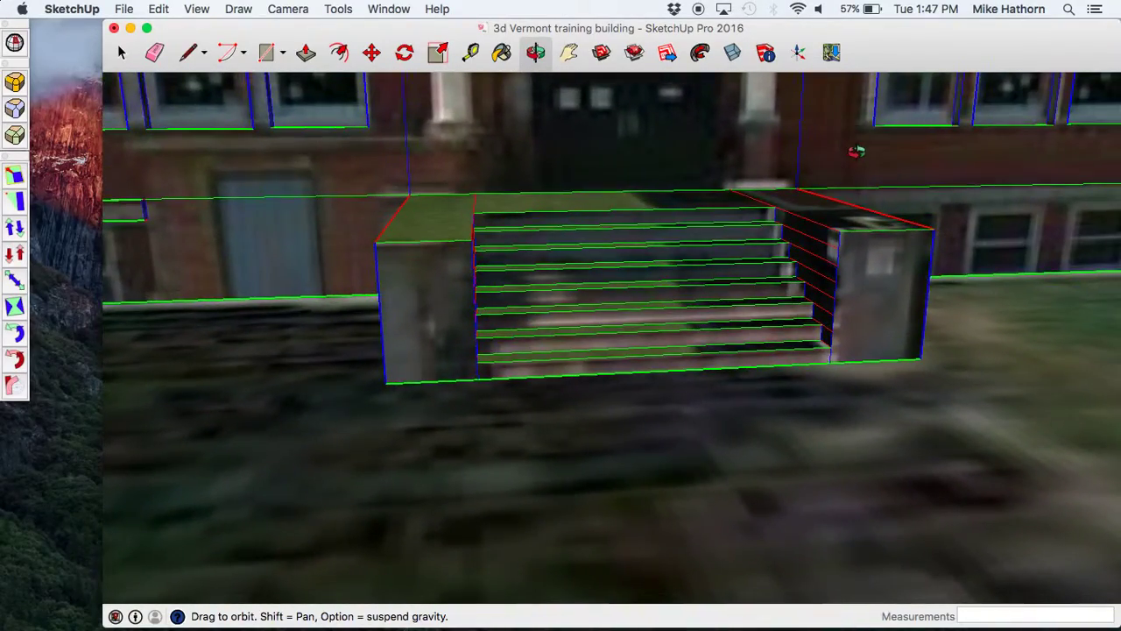
pyautogui.moveTo(555, 187); pyautogui.dragTo(555, 271)
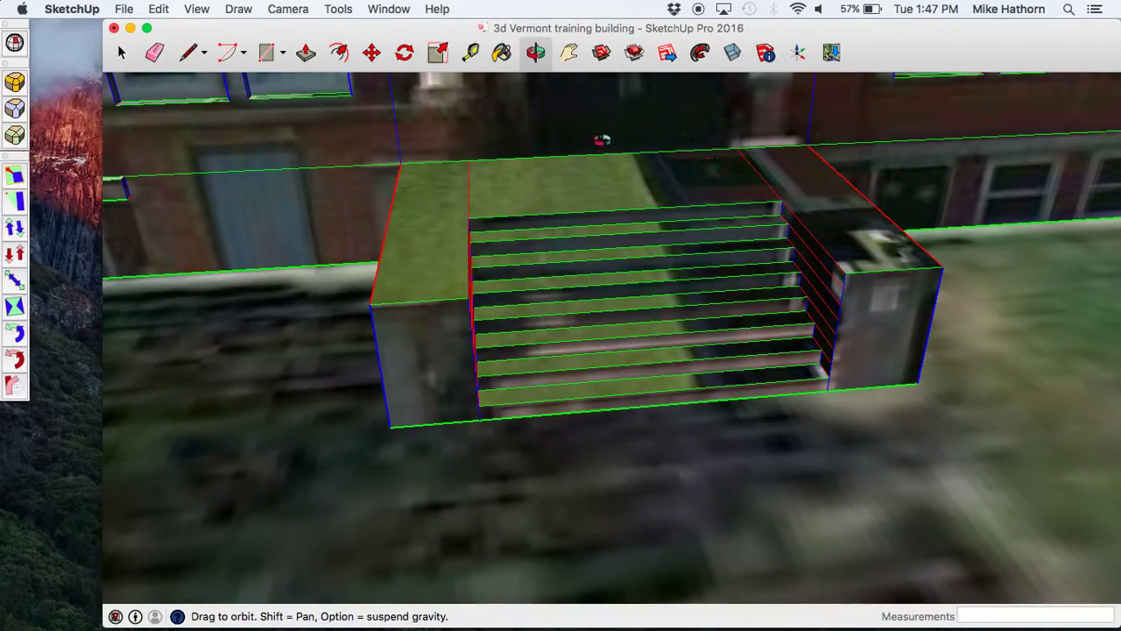
pyautogui.moveTo(670, 295); pyautogui.dragTo(592, 233)
pyautogui.scroll(-6, 668, 227)
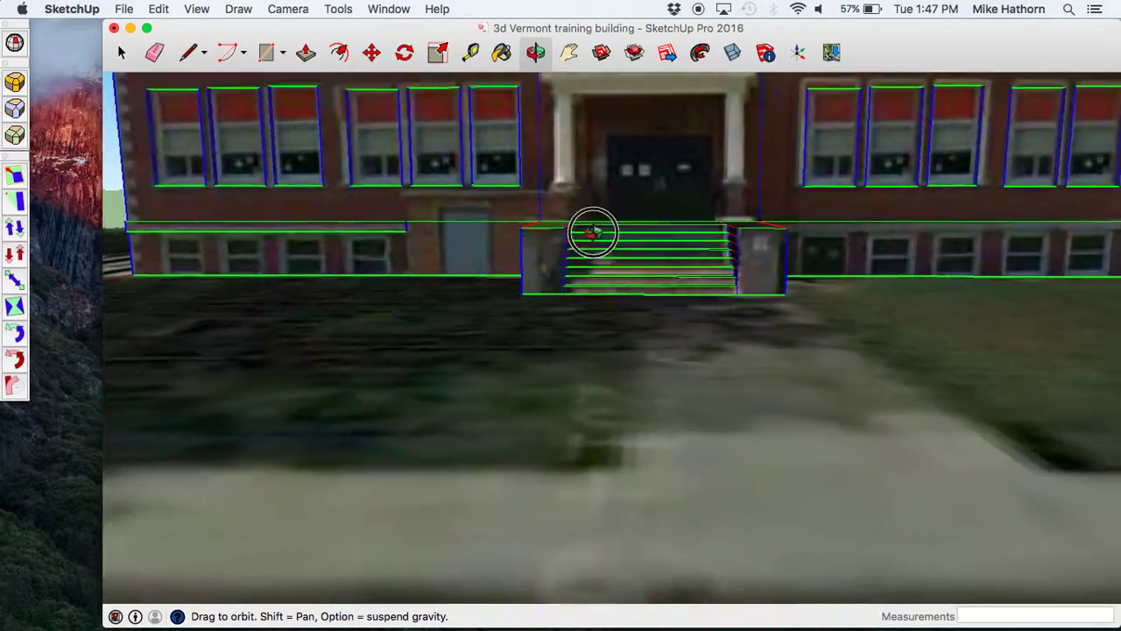
pyautogui.scroll(-8, 591, 233)
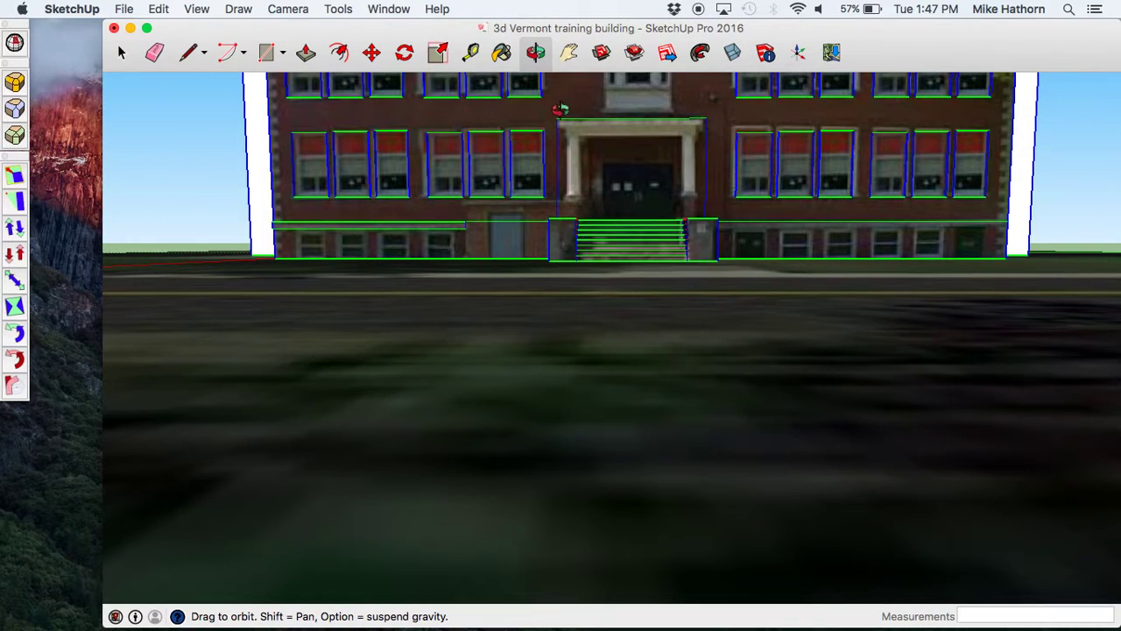
# Draw a rectangle about 16' 7" by 2' over the white band above the entrance columns
pyautogui.moveTo(613, 146); pyautogui.dragTo(574, 156)
pyautogui.press('r')
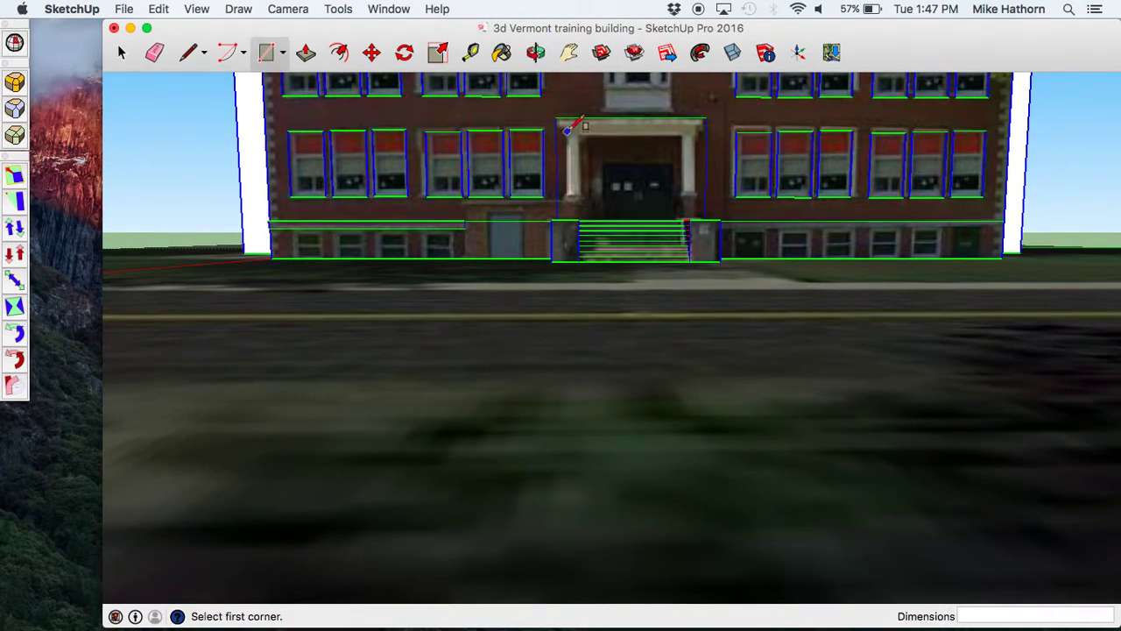
pyautogui.click(555, 117)
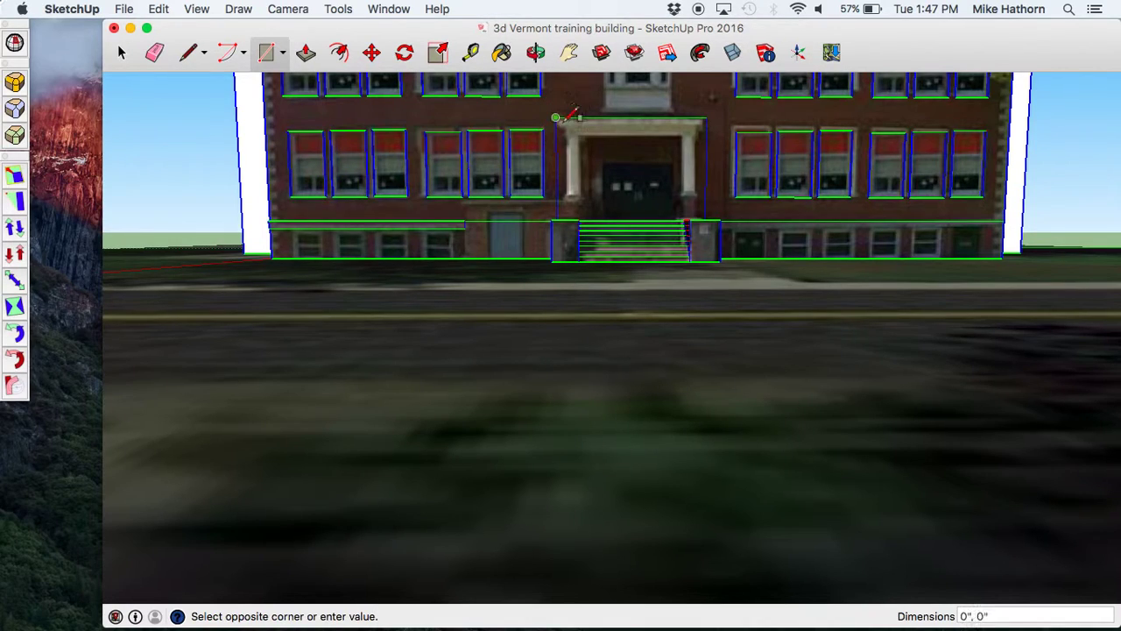
pyautogui.click(706, 136)
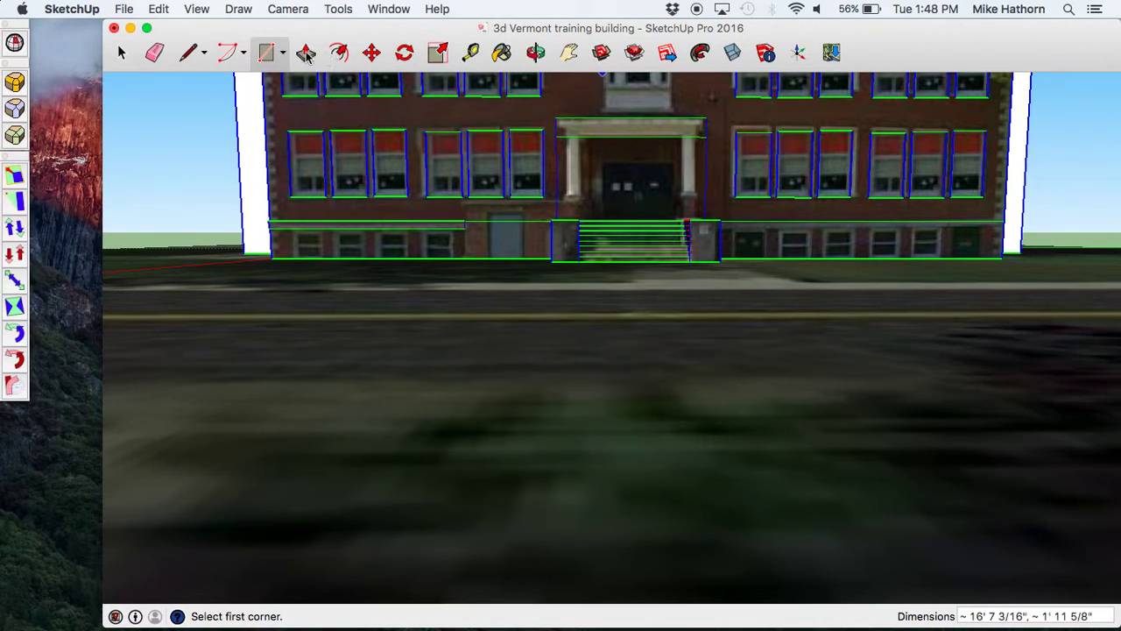
# Push/Pull the band above the entrance outward 11' 10 1/4", level with the front face of the right pier
pyautogui.click(306, 55)
pyautogui.click(629, 131)
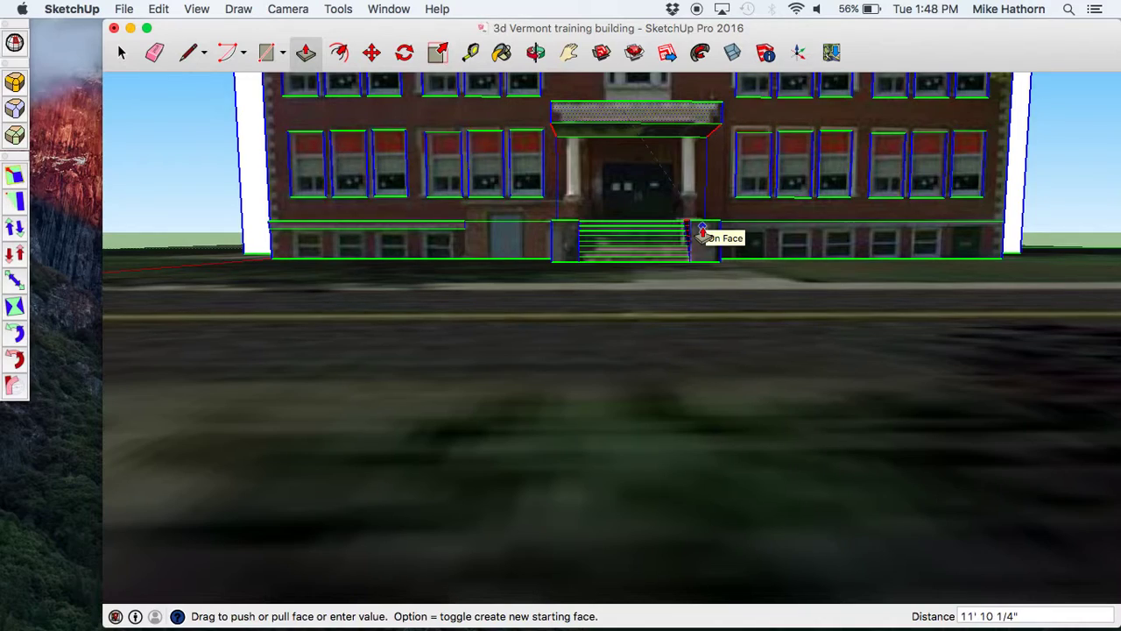
pyautogui.click(702, 233)
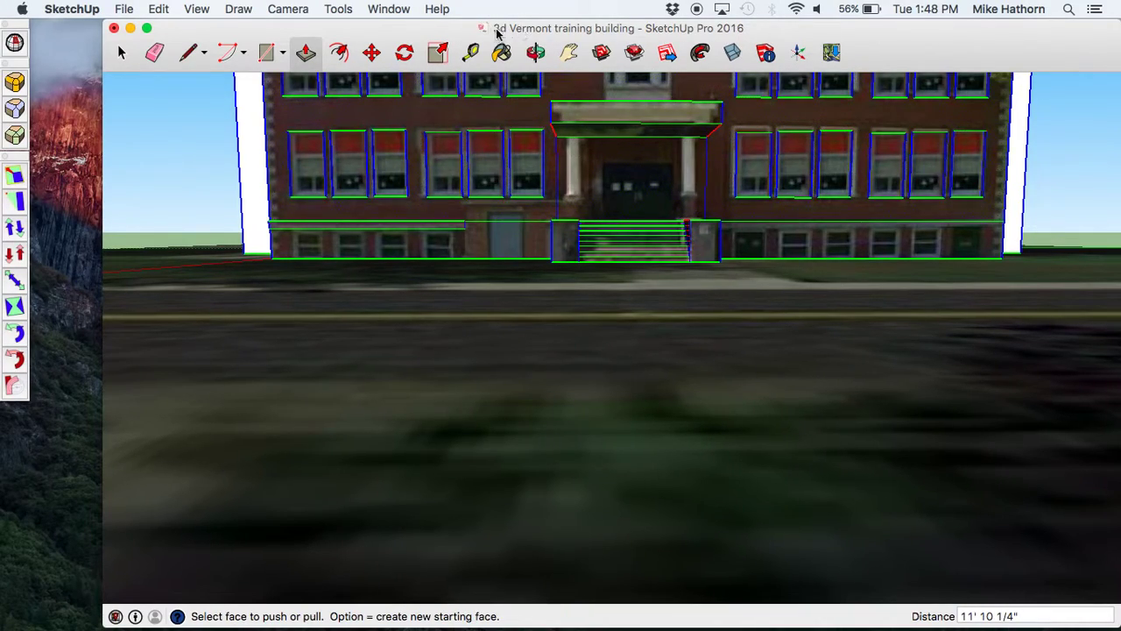
# Draw a rectangle about 10" wide and 2' 1" high on the wall beside the canopy's left end, plus a half-size rectangle in its lower outer corner
pyautogui.click(535, 53)
pyautogui.moveTo(561, 175); pyautogui.dragTo(590, 170)
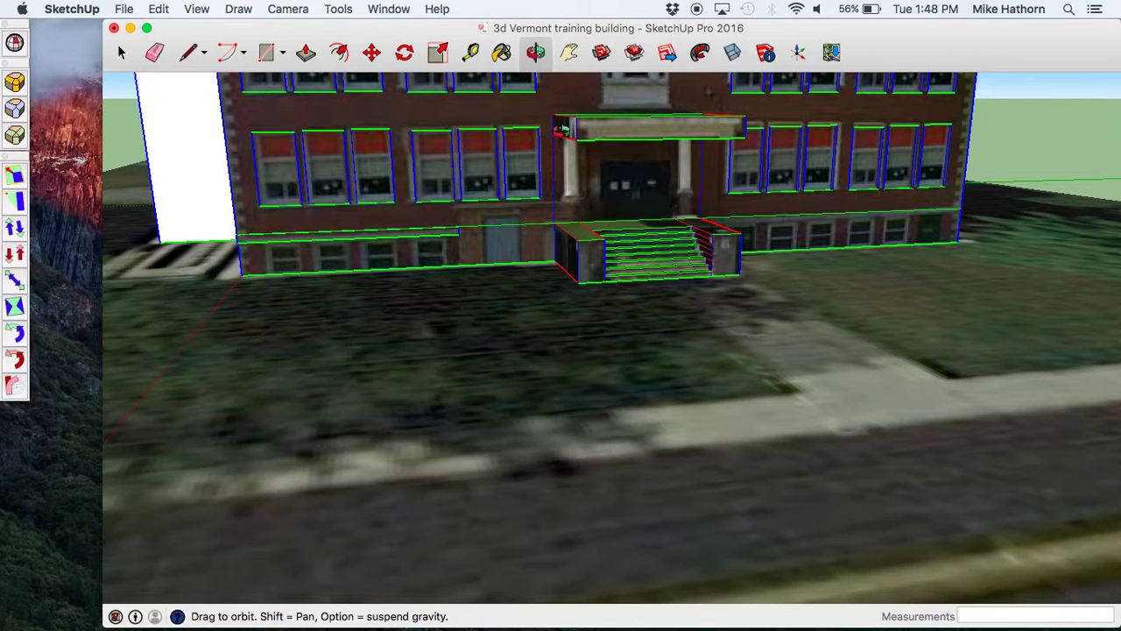
pyautogui.press('e')
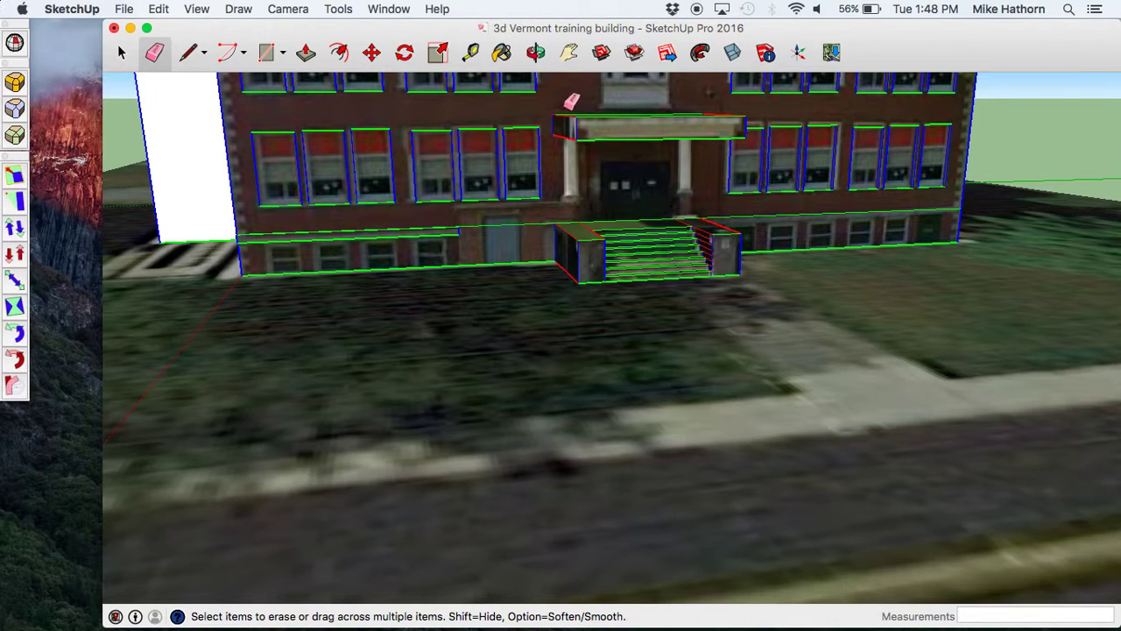
pyautogui.scroll(5, 569, 113)
pyautogui.scroll(1, 569, 119)
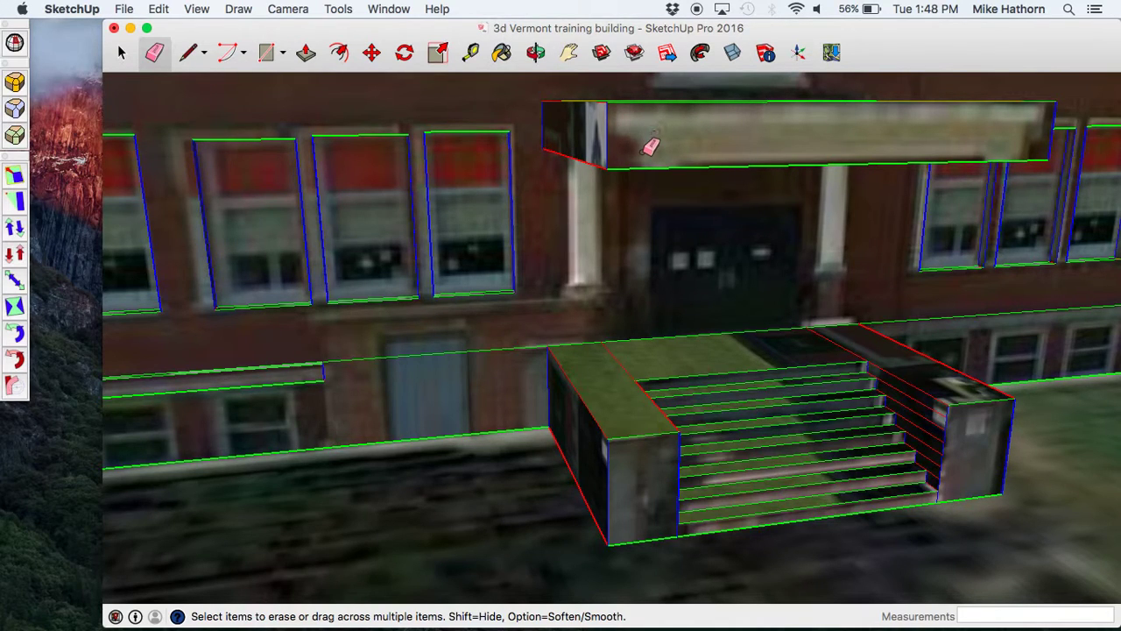
pyautogui.scroll(1, 535, 99)
pyautogui.scroll(4, 535, 100)
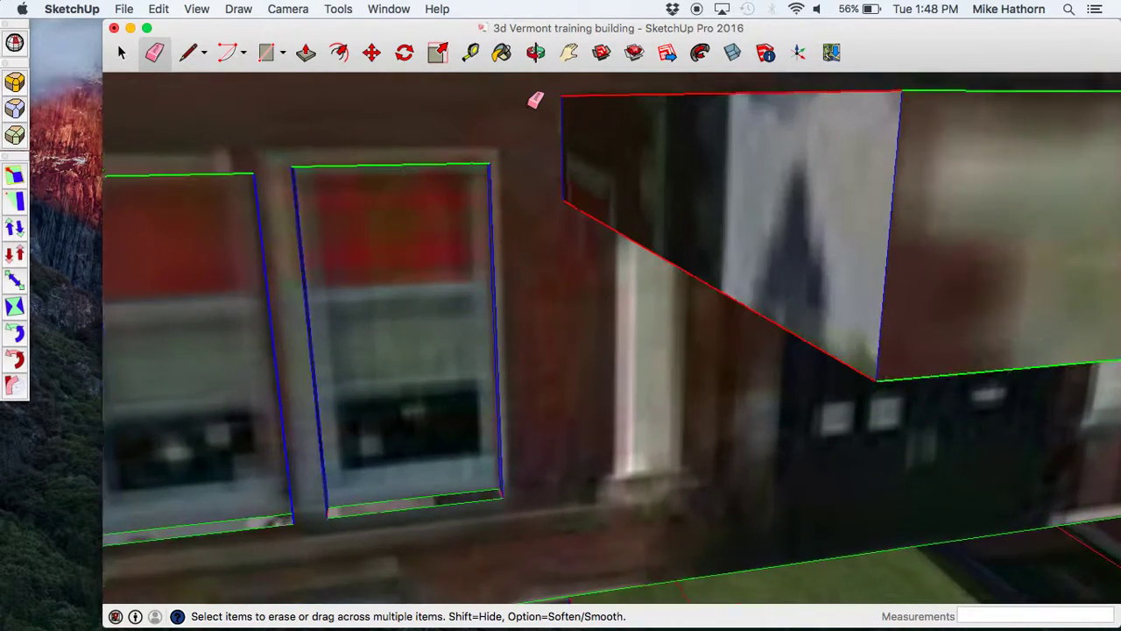
pyautogui.press('r')
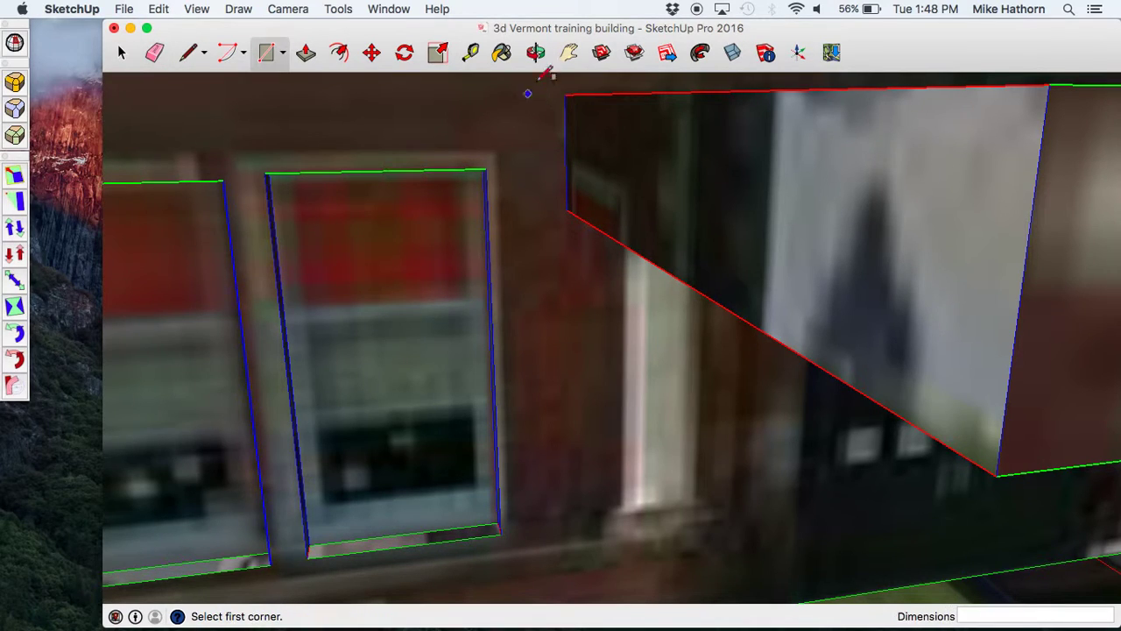
pyautogui.click(565, 94)
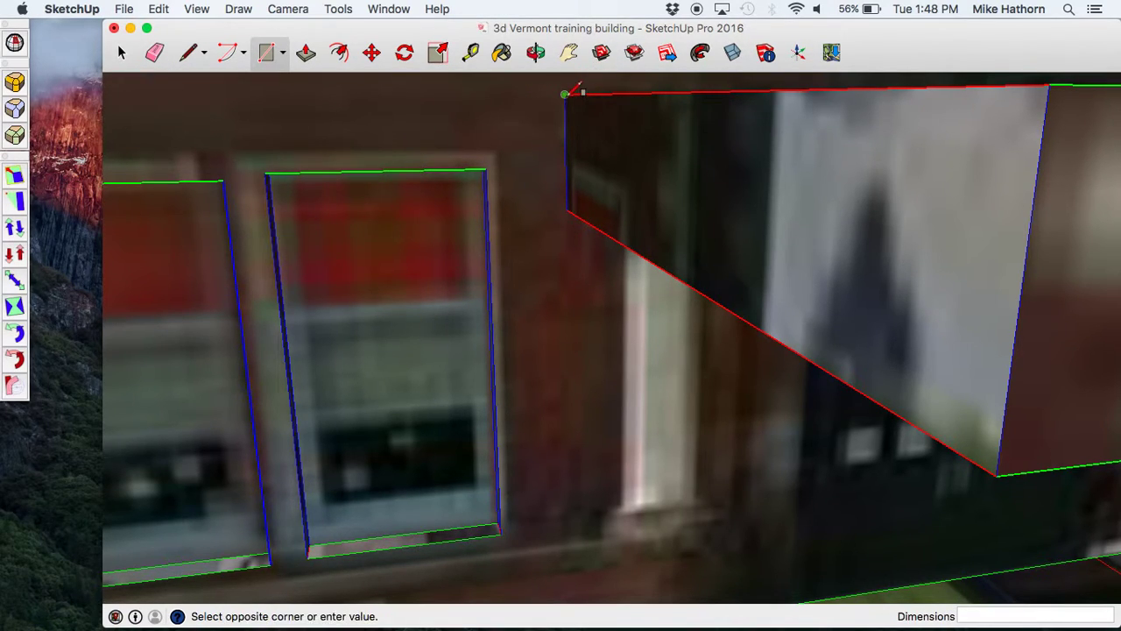
pyautogui.click(525, 208)
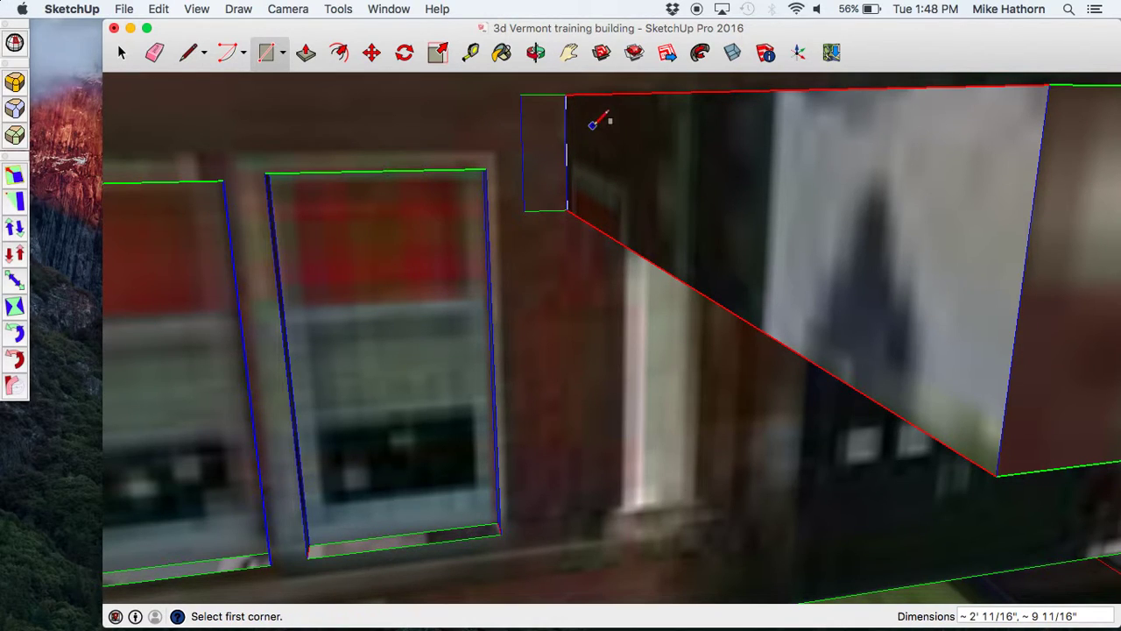
pyautogui.click(523, 153)
pyautogui.click(545, 210)
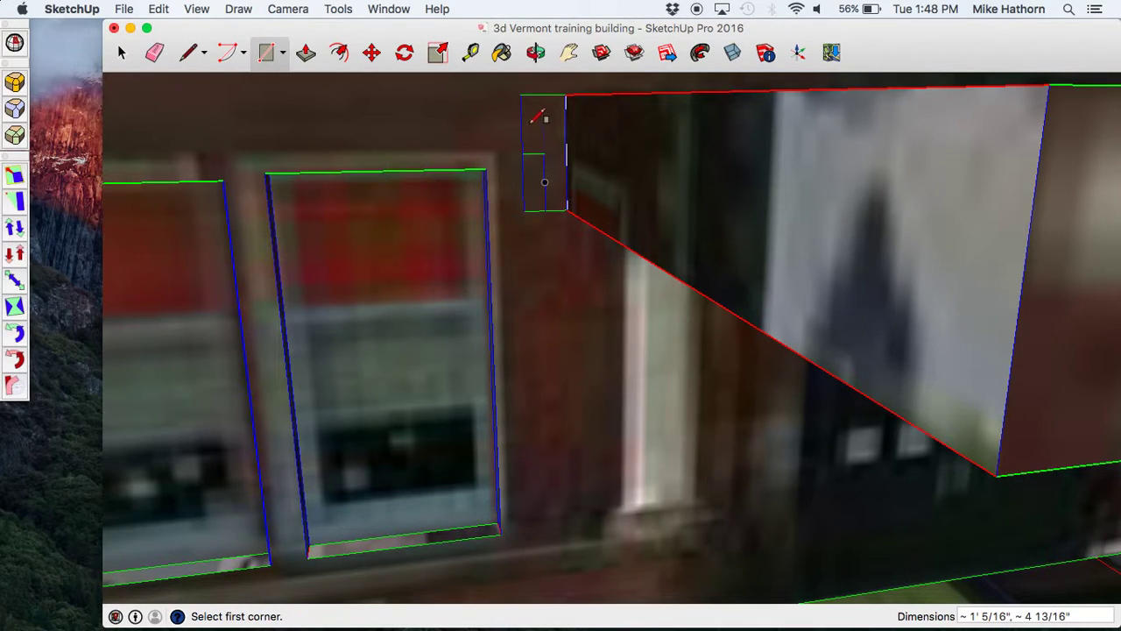
# Draw two slanted lines across the stepped profile beside the canopy, one on the upper step and one about 6 5/8" long on the lower step
pyautogui.press('l')
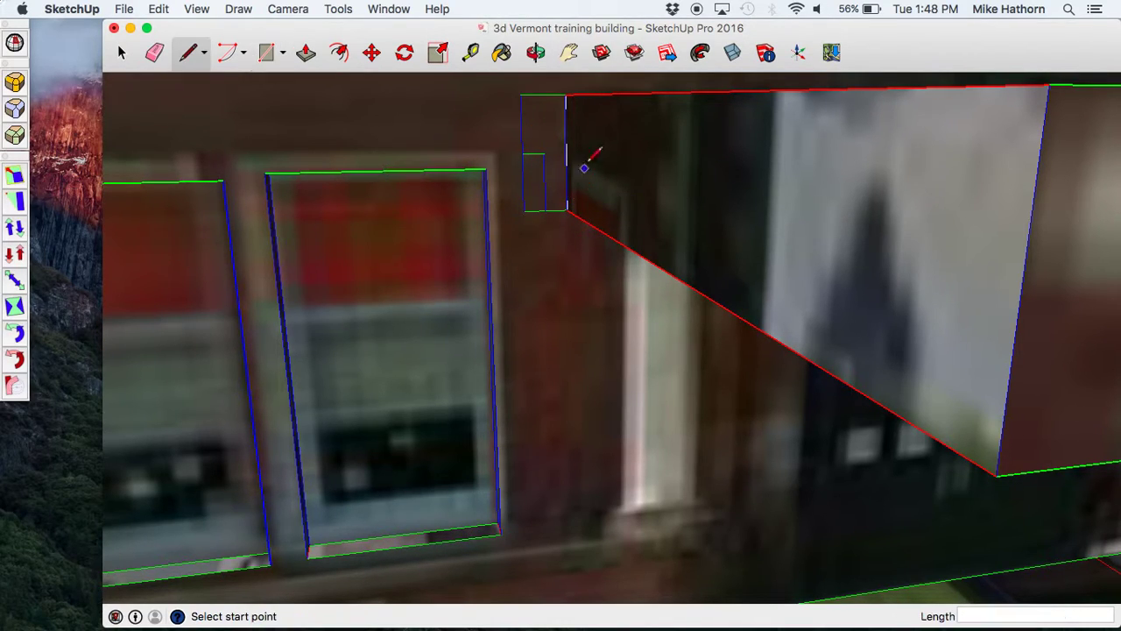
pyautogui.click(521, 124)
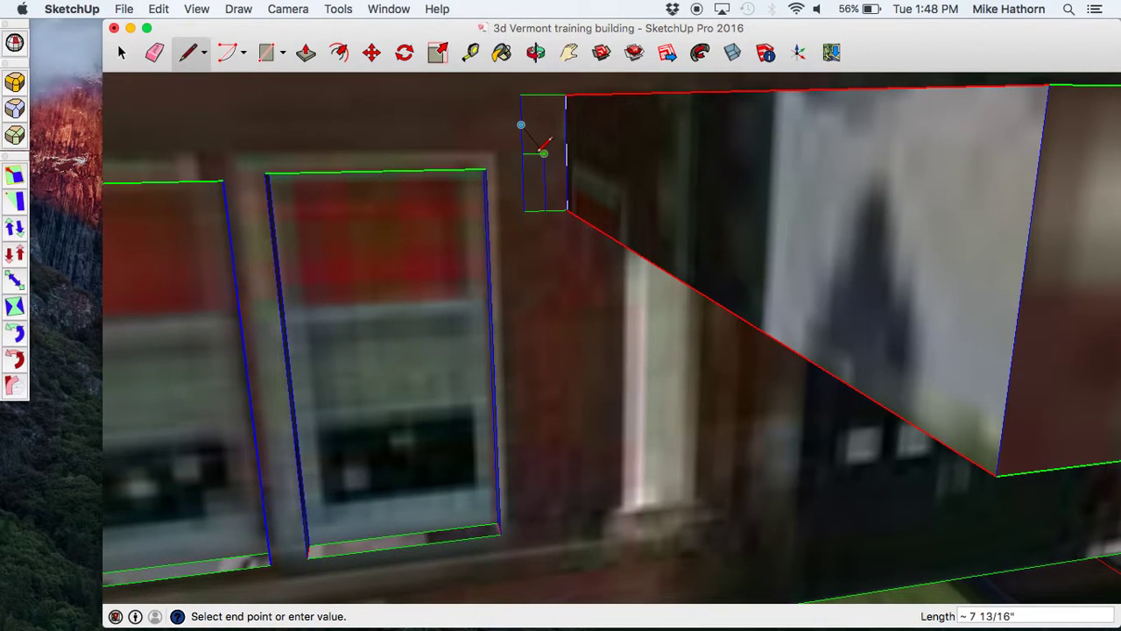
pyautogui.click(531, 153)
pyautogui.click(545, 182)
pyautogui.click(564, 208)
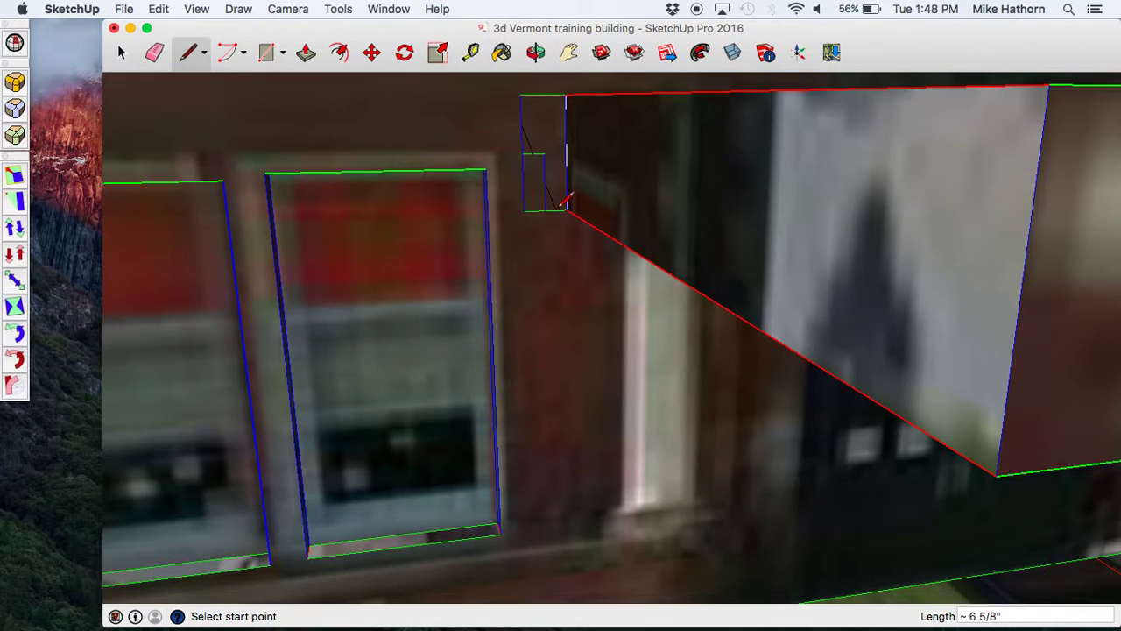
# Erase the leftover rectangle edges outside the slanted lines, leaving only the stepped cornice profile
pyautogui.press('e')
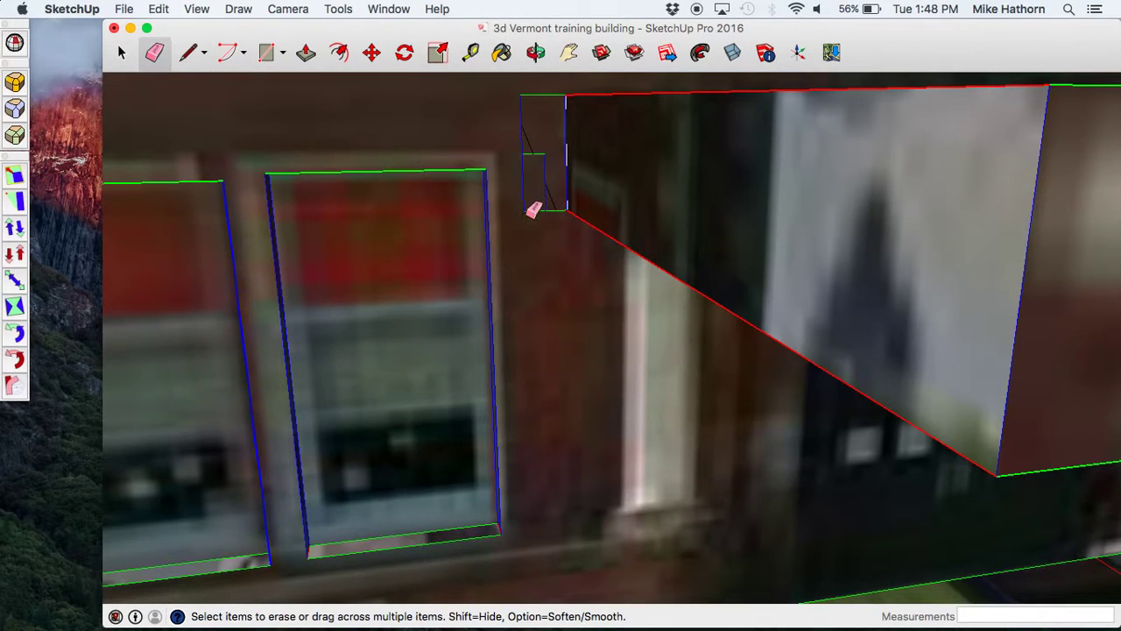
pyautogui.moveTo(534, 205); pyautogui.dragTo(531, 150)
pyautogui.click(549, 208)
# Try to Push/Pull the cornice profile 11' 10 1/4" along the canopy's left side, level with the canopy's front face
pyautogui.press('p')
pyautogui.click(543, 140)
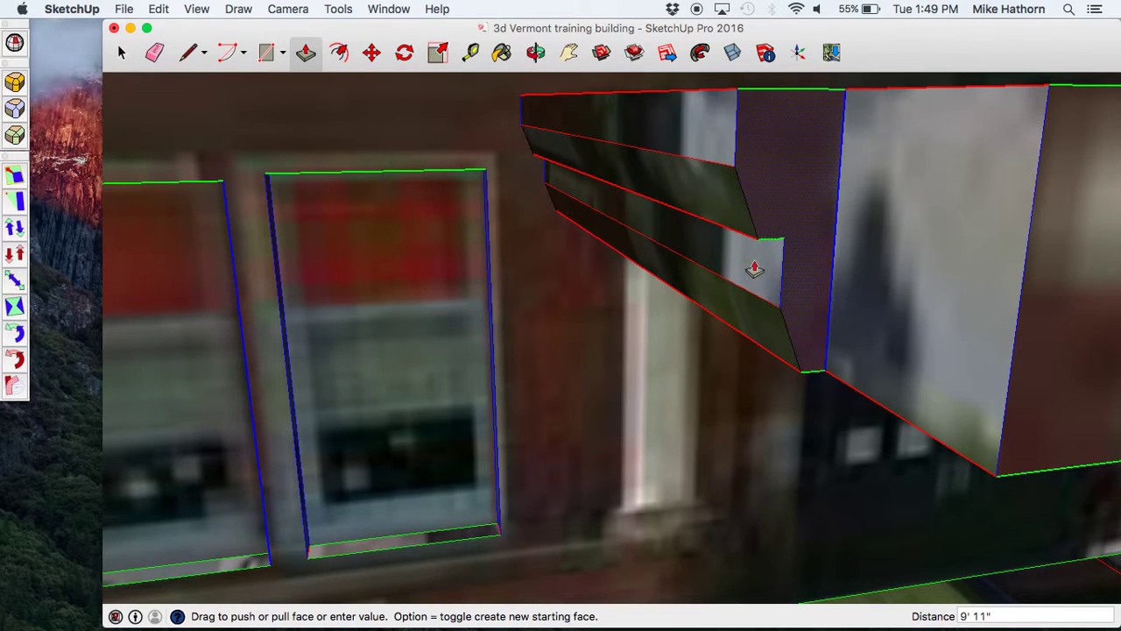
pyautogui.scroll(-3, 753, 263)
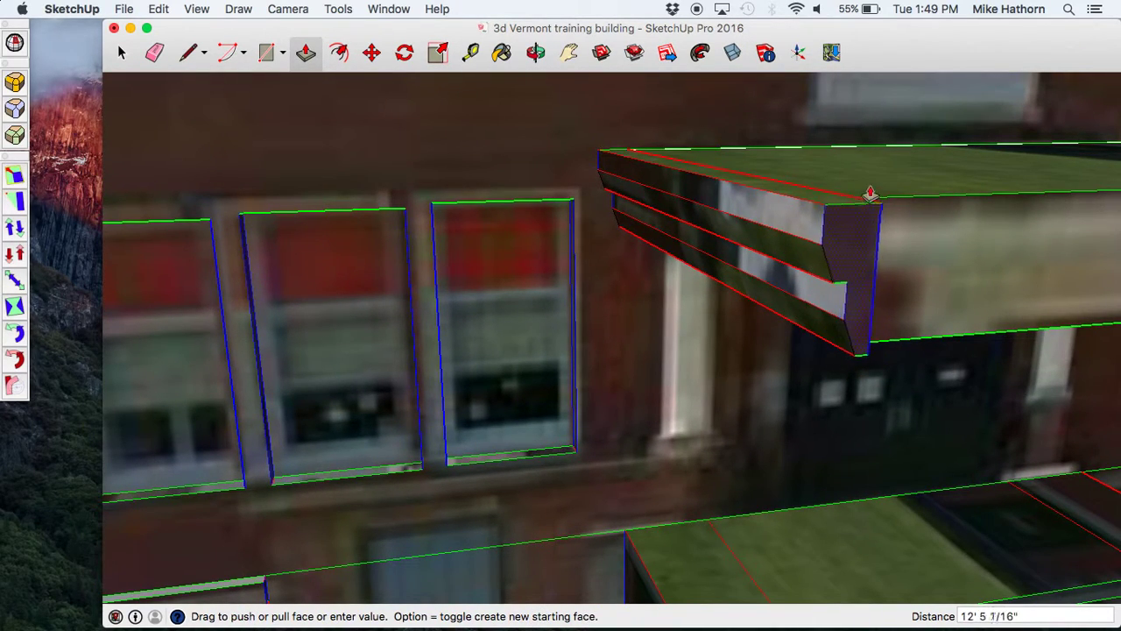
pyautogui.click(901, 208)
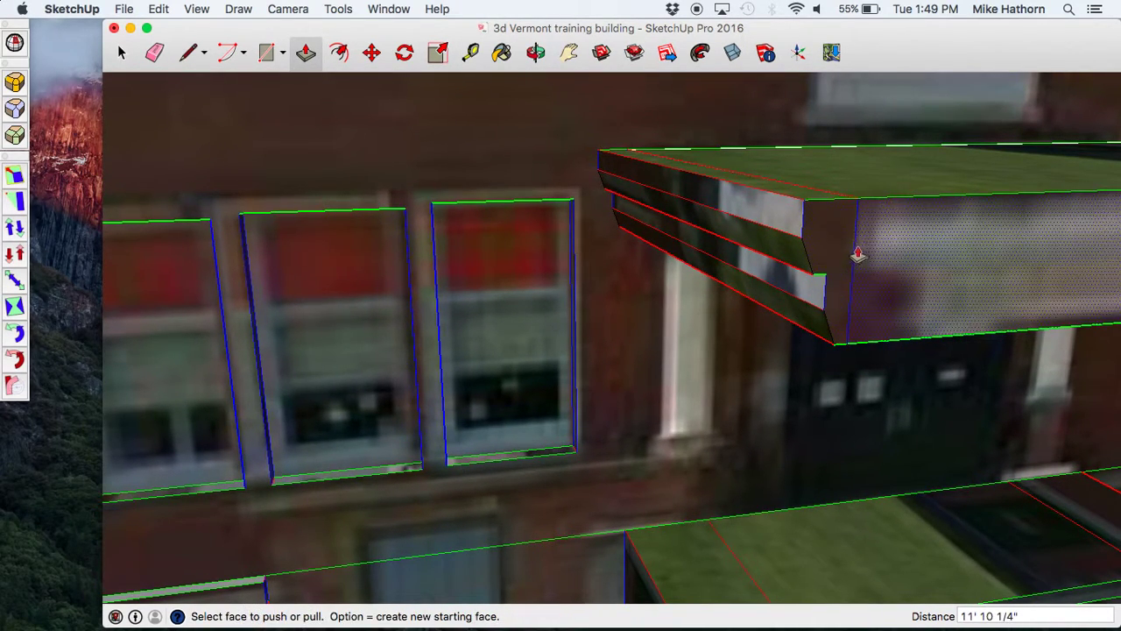
pyautogui.click(536, 54)
pyautogui.moveTo(864, 243); pyautogui.dragTo(827, 274)
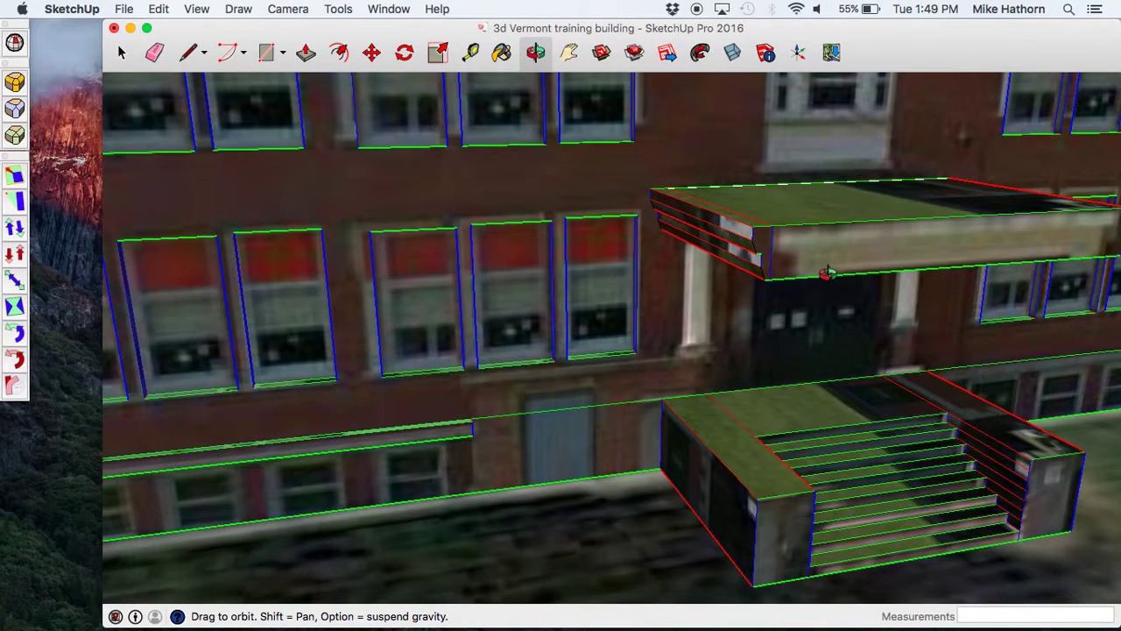
pyautogui.press('p')
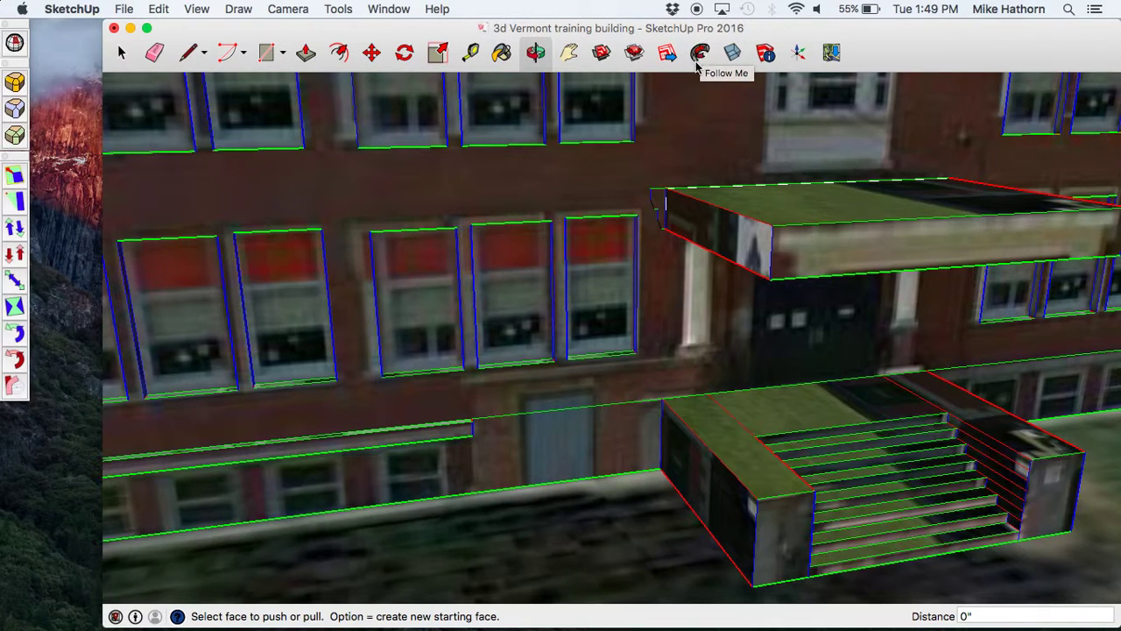
# Show the Large Tool Set palette
pyautogui.click(197, 9)
pyautogui.moveTo(215, 32)
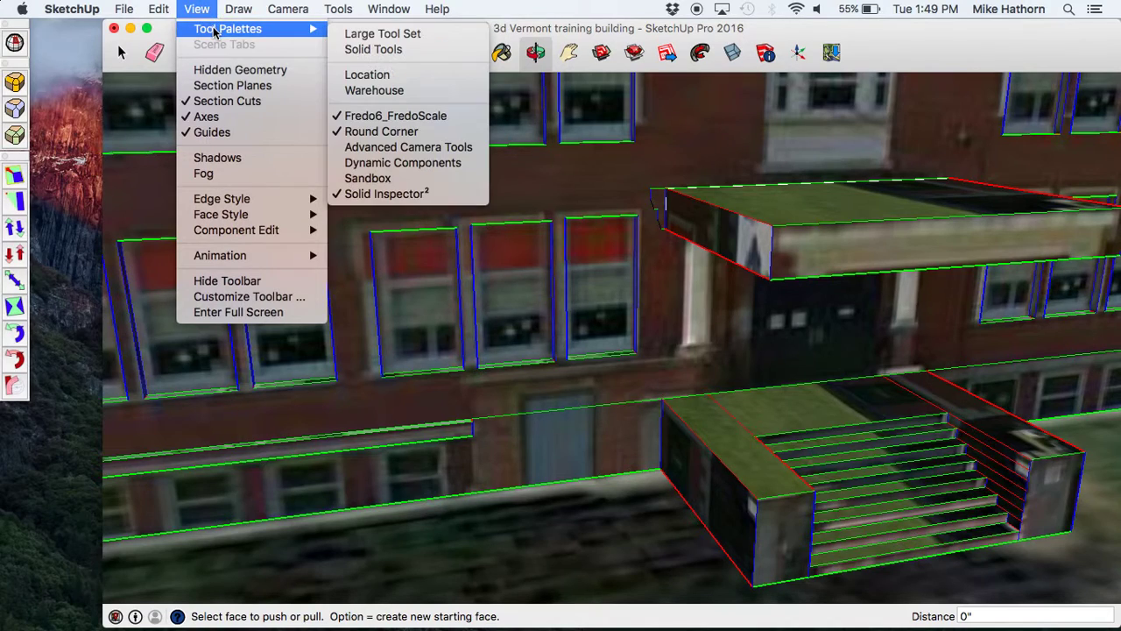
pyautogui.click(366, 35)
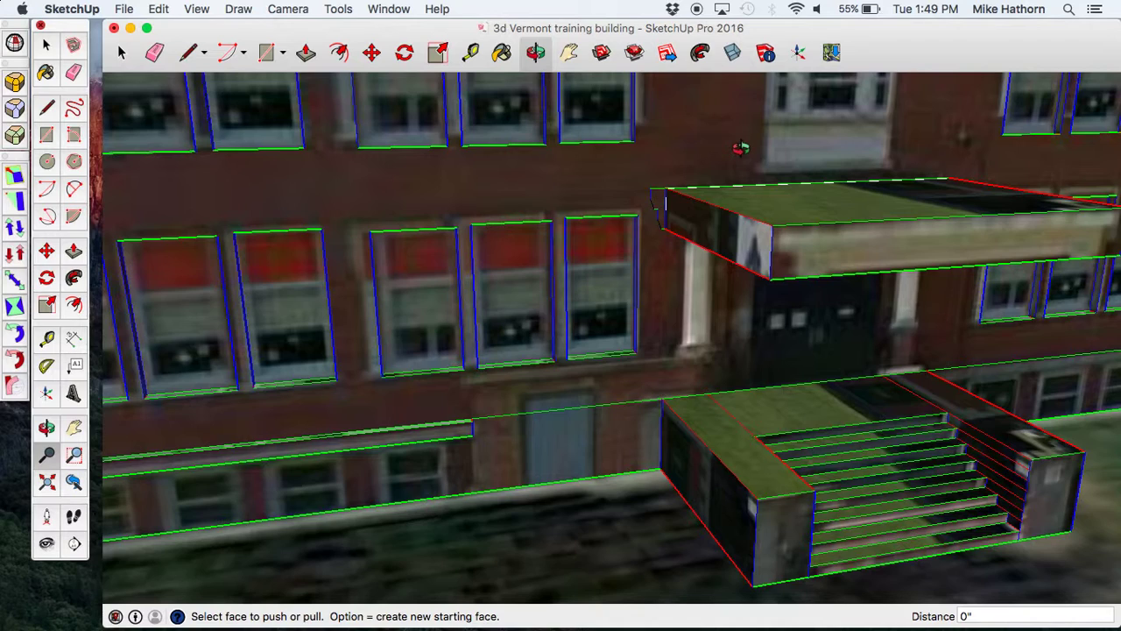
# Select the canopy's top edges without the one along the wall, and sweep the cornice profile around them with Follow Me
pyautogui.click(124, 54)
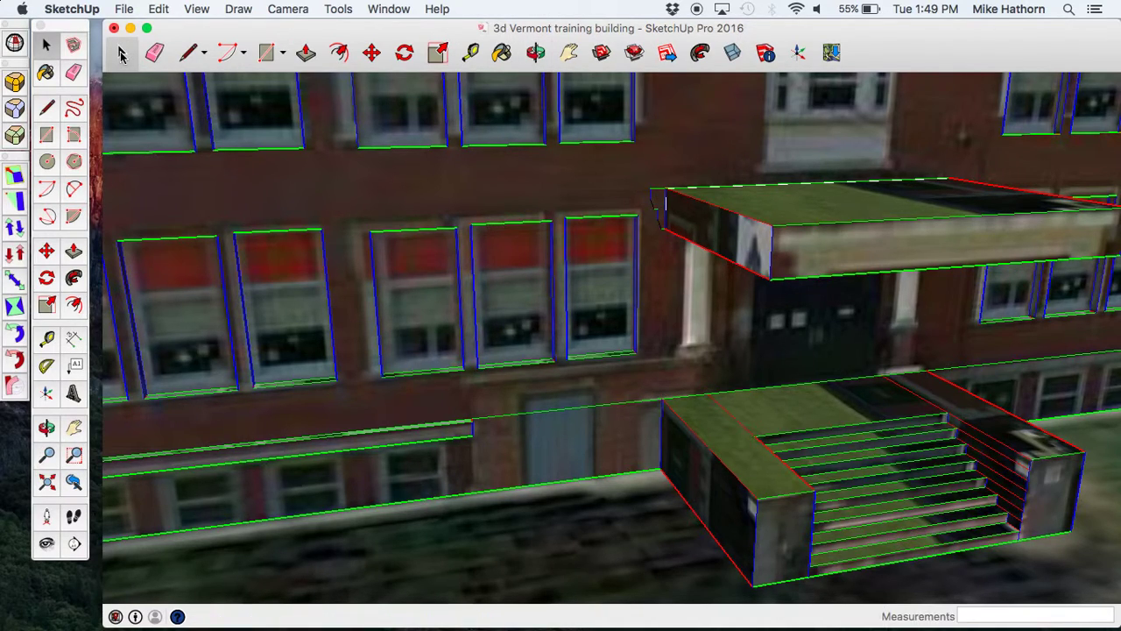
pyautogui.doubleClick(846, 215)
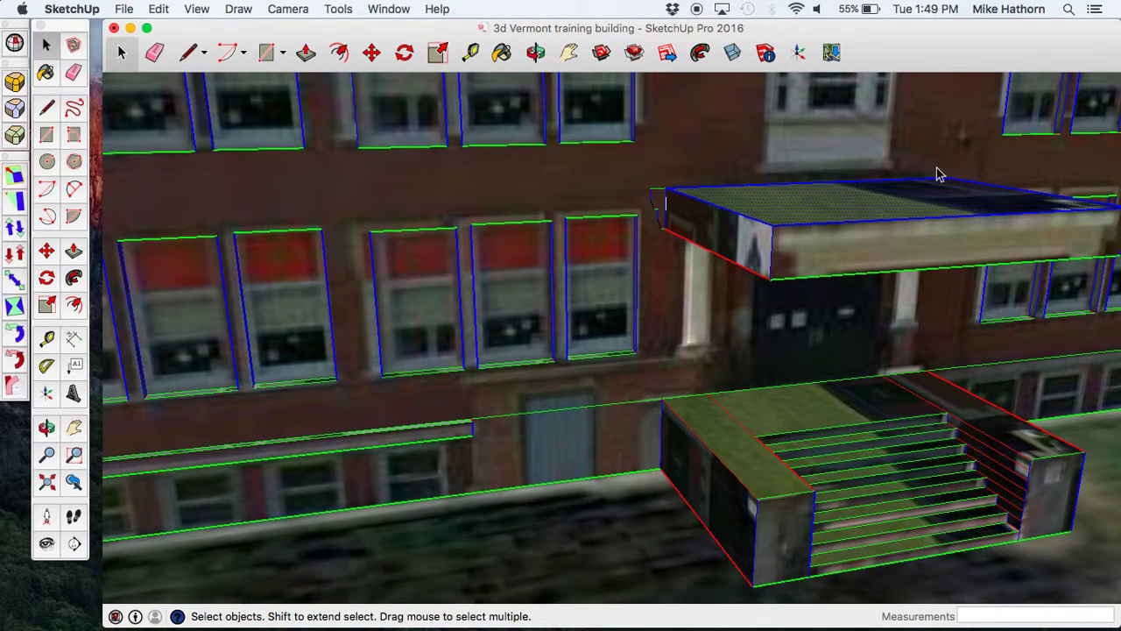
pyautogui.click(821, 185)
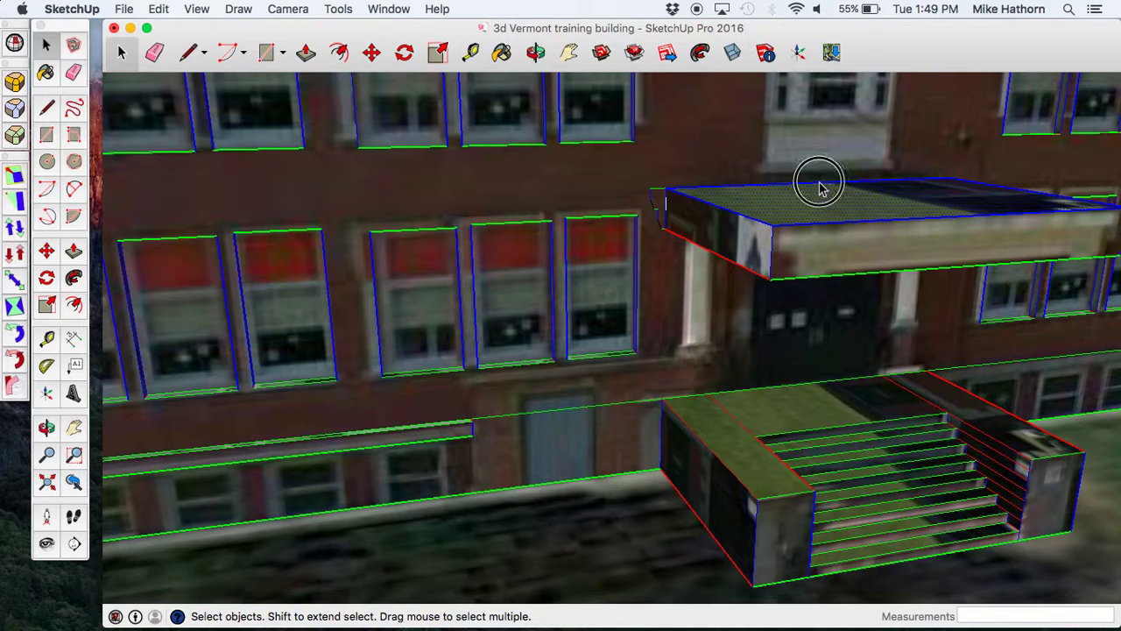
pyautogui.keyDown('shift'); pyautogui.click(830, 211); pyautogui.keyUp('shift')
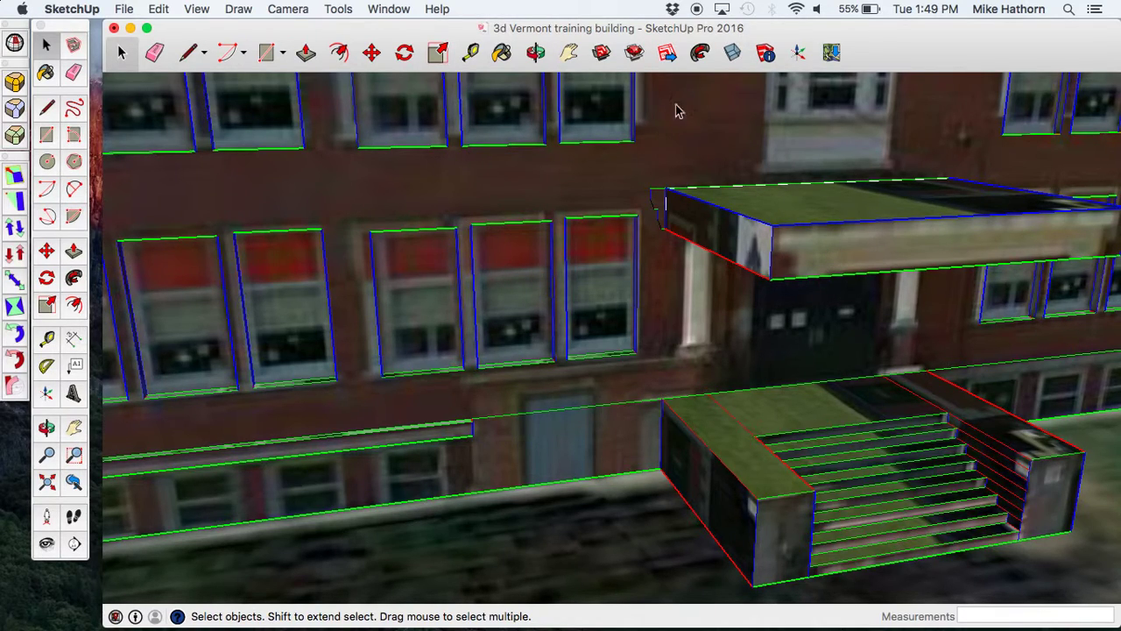
pyautogui.click(701, 54)
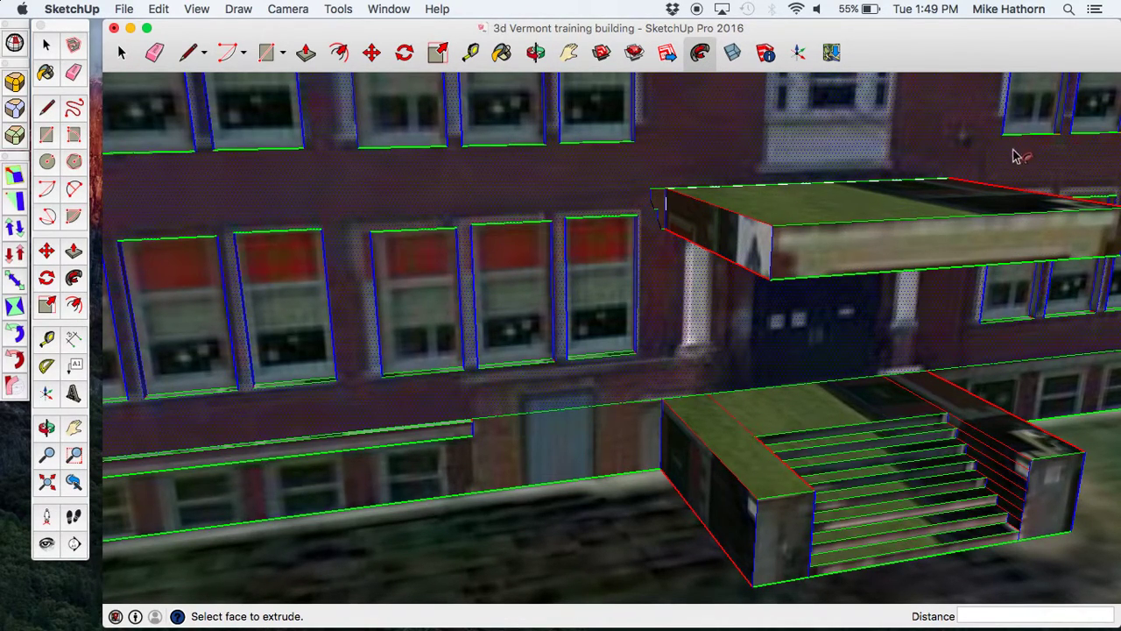
pyautogui.click(661, 208)
pyautogui.click(535, 52)
pyautogui.moveTo(882, 310); pyautogui.dragTo(914, 258)
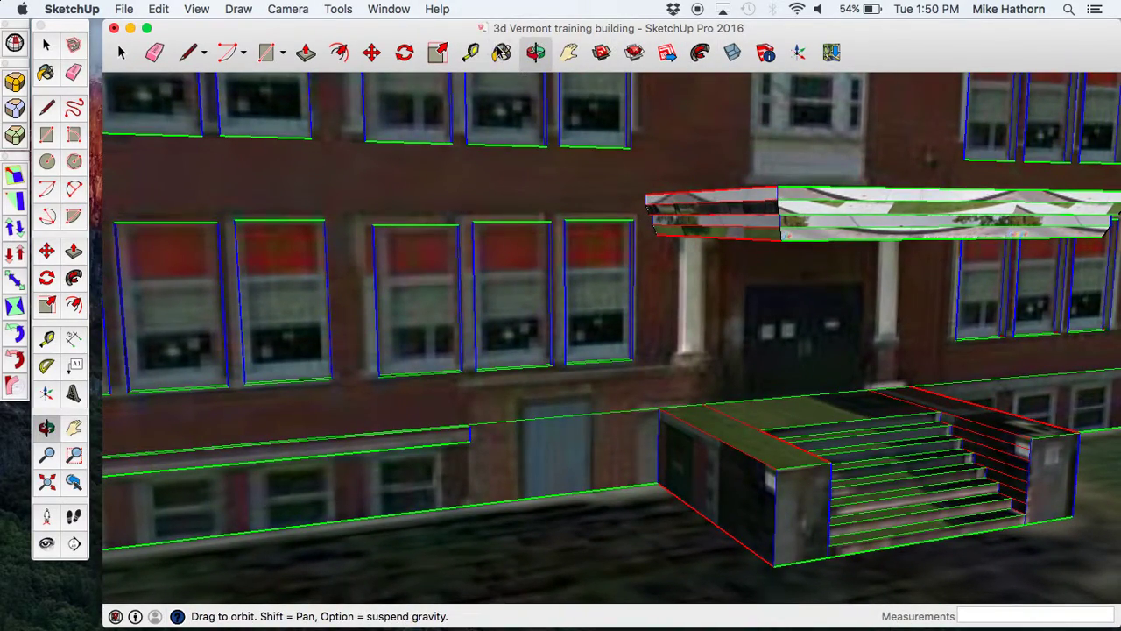
# Paint the cornice bands on the canopy's left side with the Aluminum color
pyautogui.click(501, 53)
pyautogui.click(395, 271)
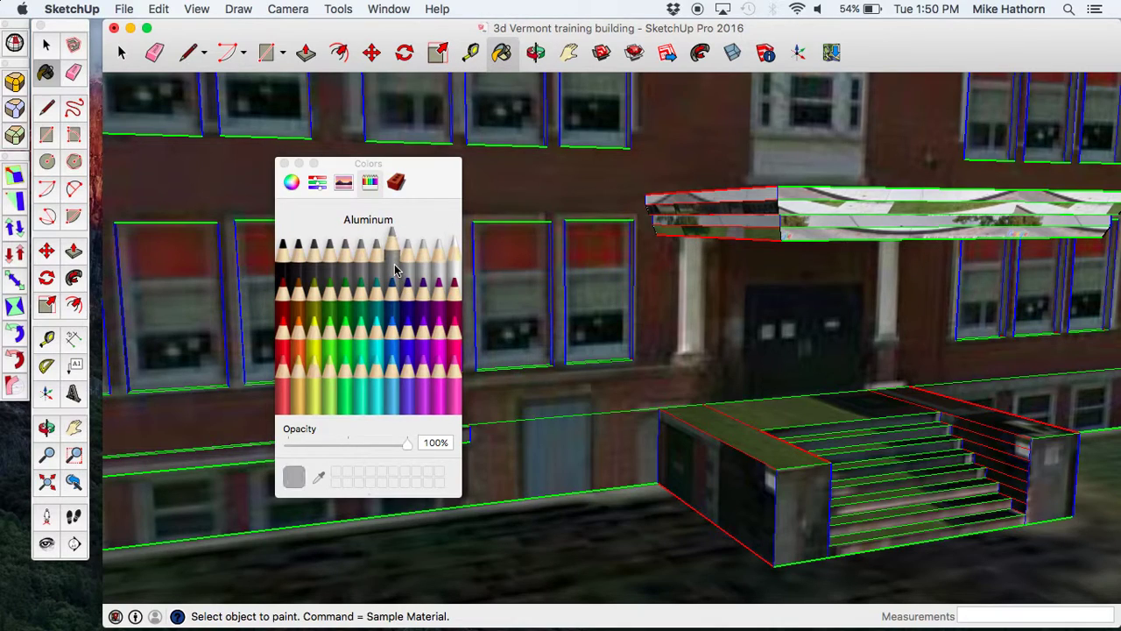
pyautogui.click(284, 162)
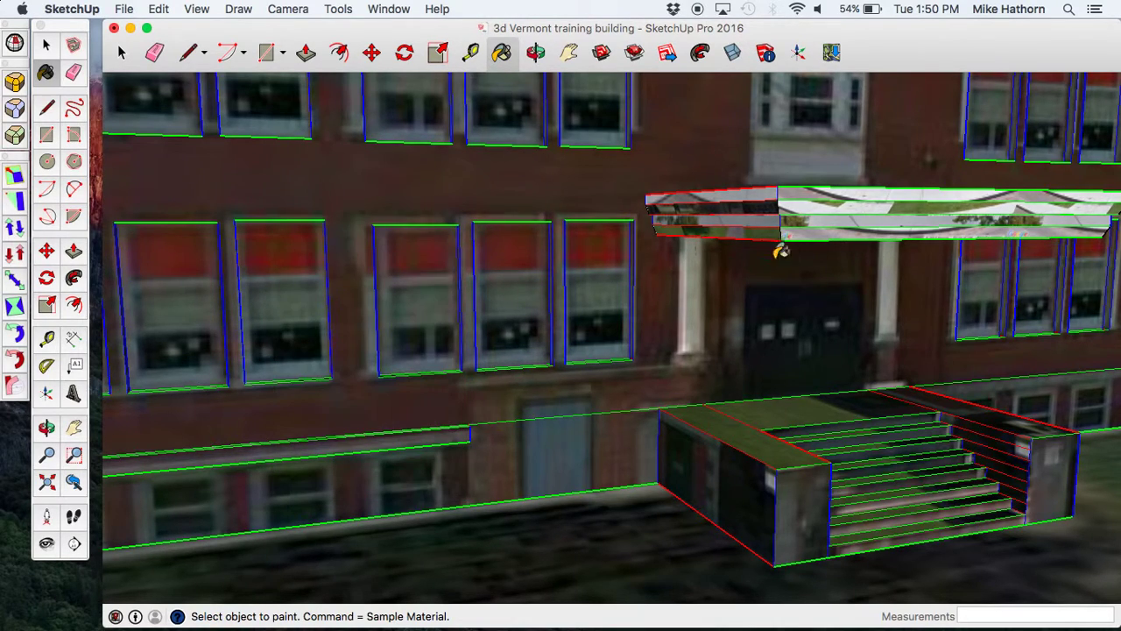
pyautogui.click(768, 186)
pyautogui.click(769, 195)
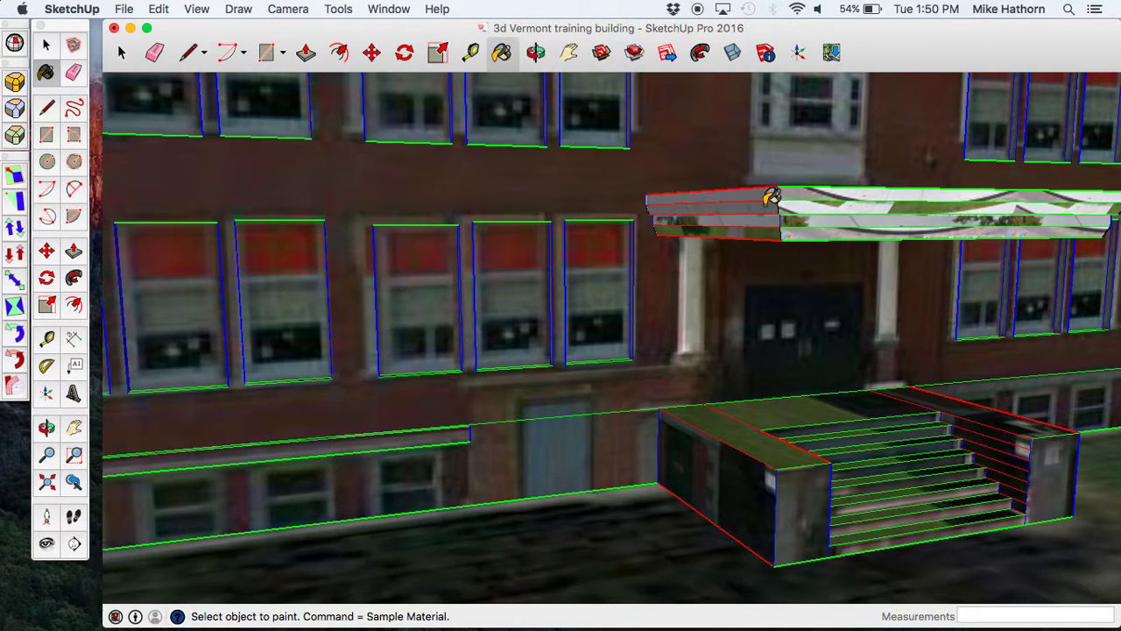
pyautogui.click(771, 210)
pyautogui.click(784, 226)
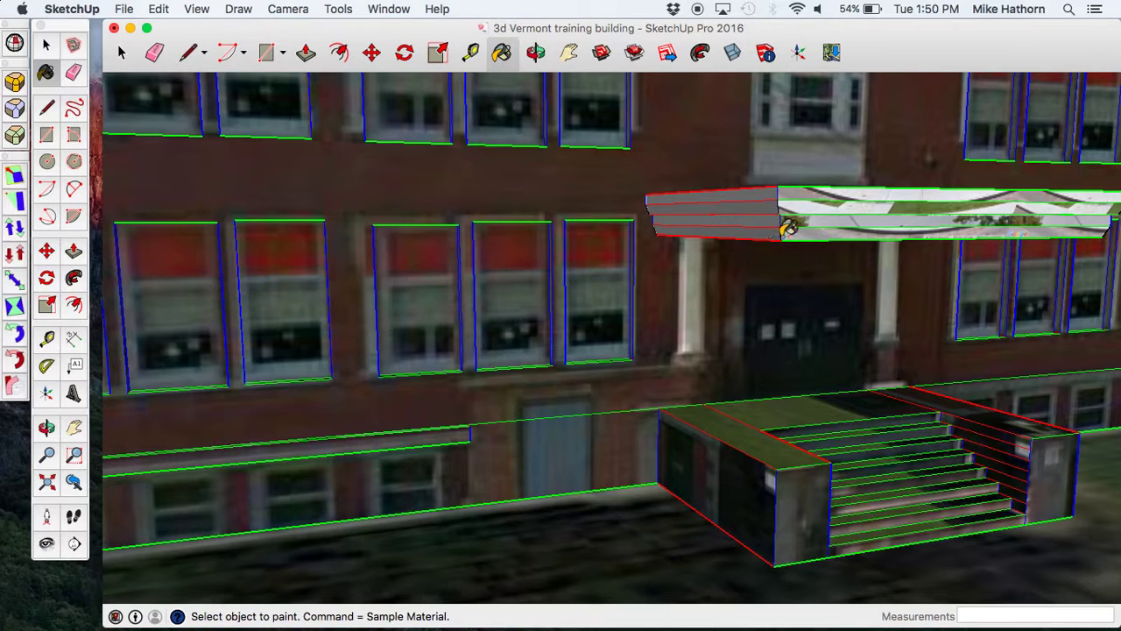
# Paint the cornice bands along the canopy's front with the same Aluminum color
pyautogui.click(789, 230)
pyautogui.click(803, 219)
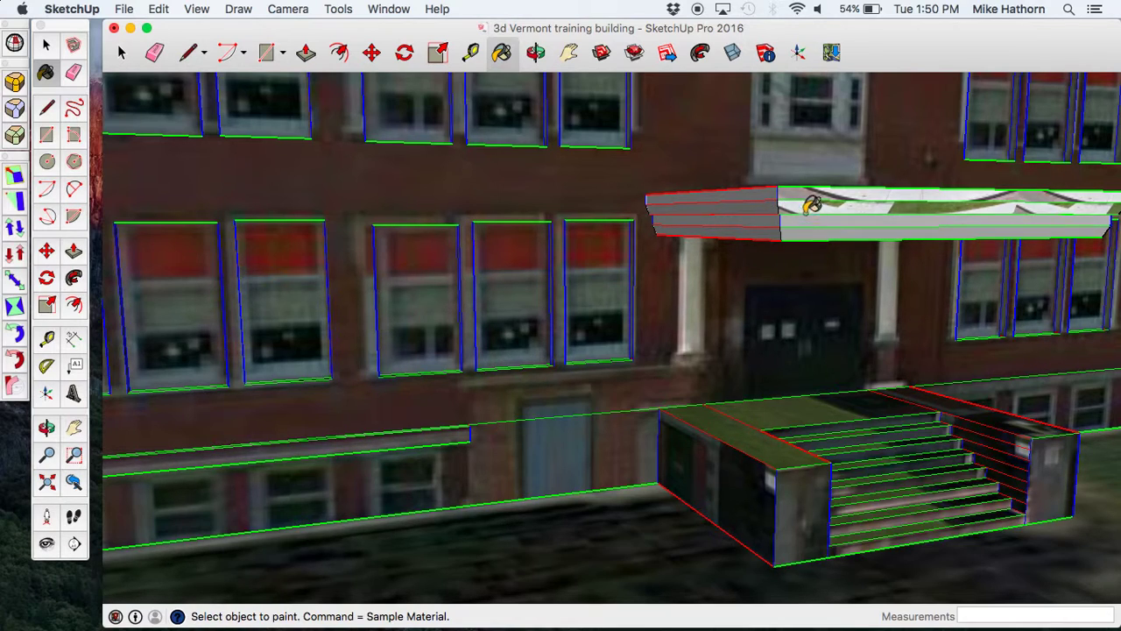
pyautogui.click(813, 205)
pyautogui.click(813, 185)
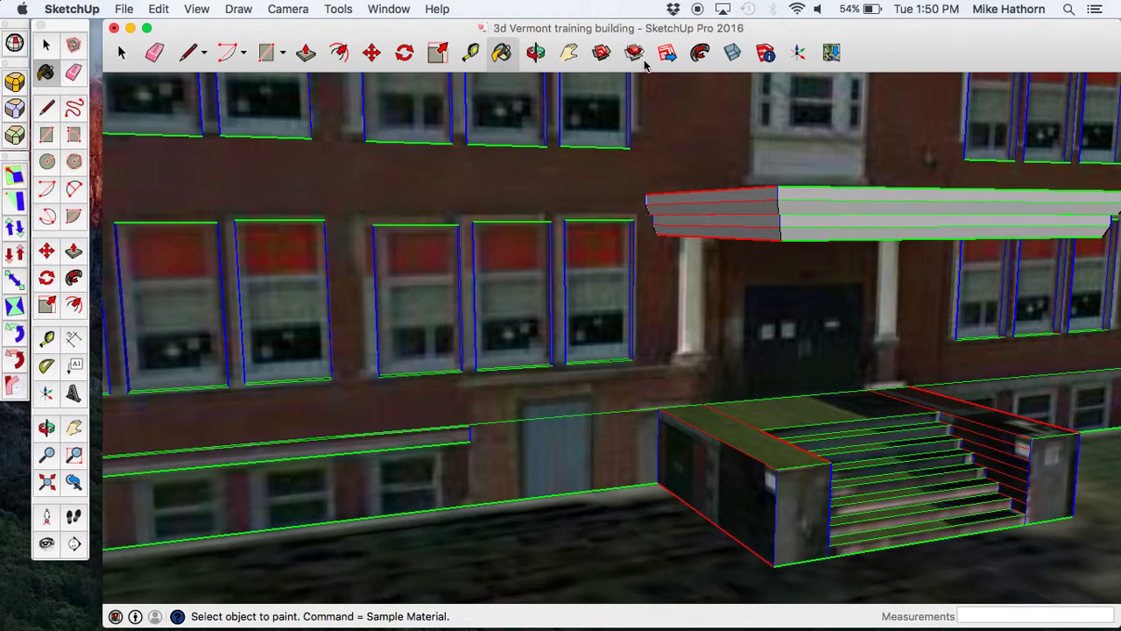
# Undo the cornice painting, the Follow Me sweep and the profile drawn beside the canopy, back to the plain canopy block
pyautogui.click(535, 54)
pyautogui.scroll(5, 648, 214)
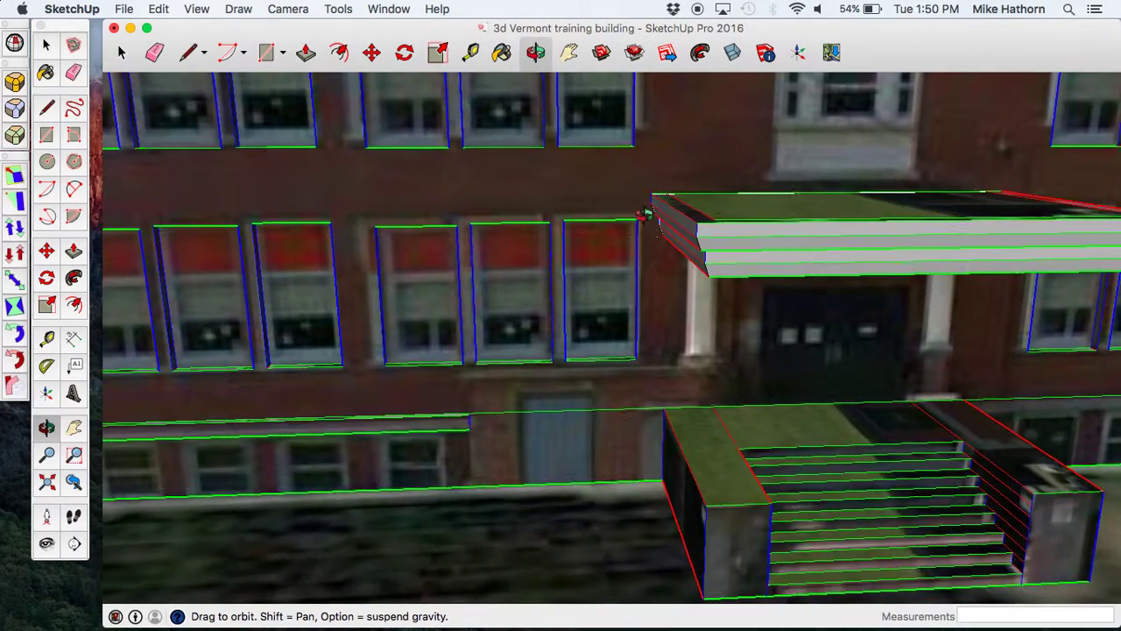
pyautogui.scroll(4, 771, 262)
pyautogui.moveTo(733, 232)
pyautogui.mouseDown()
pyautogui.moveTo(752, 267)
pyautogui.moveTo(791, 275)
pyautogui.mouseUp()
pyautogui.scroll(-2, 791, 275)
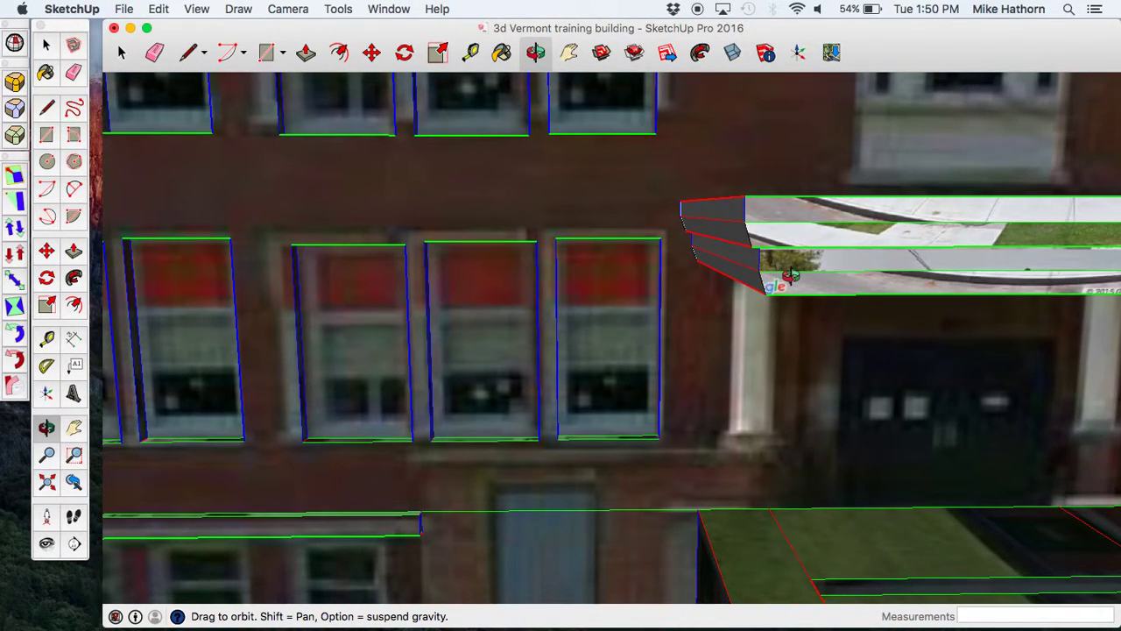
pyautogui.press('super+z')
pyautogui.press('super+z')
pyautogui.press('b')
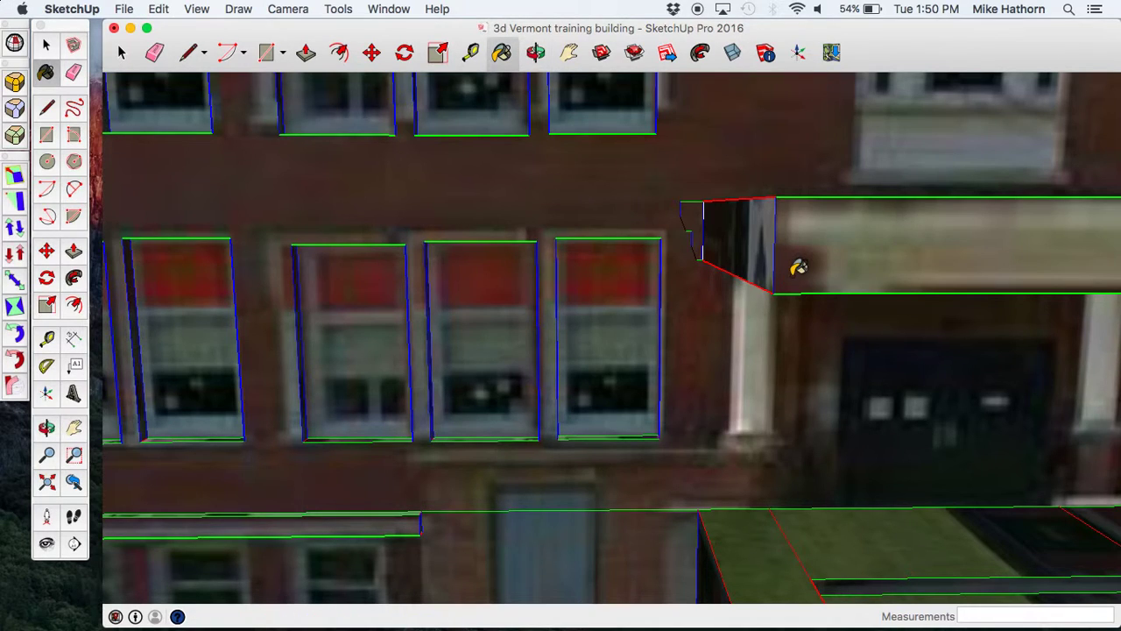
pyautogui.scroll(4, 711, 238)
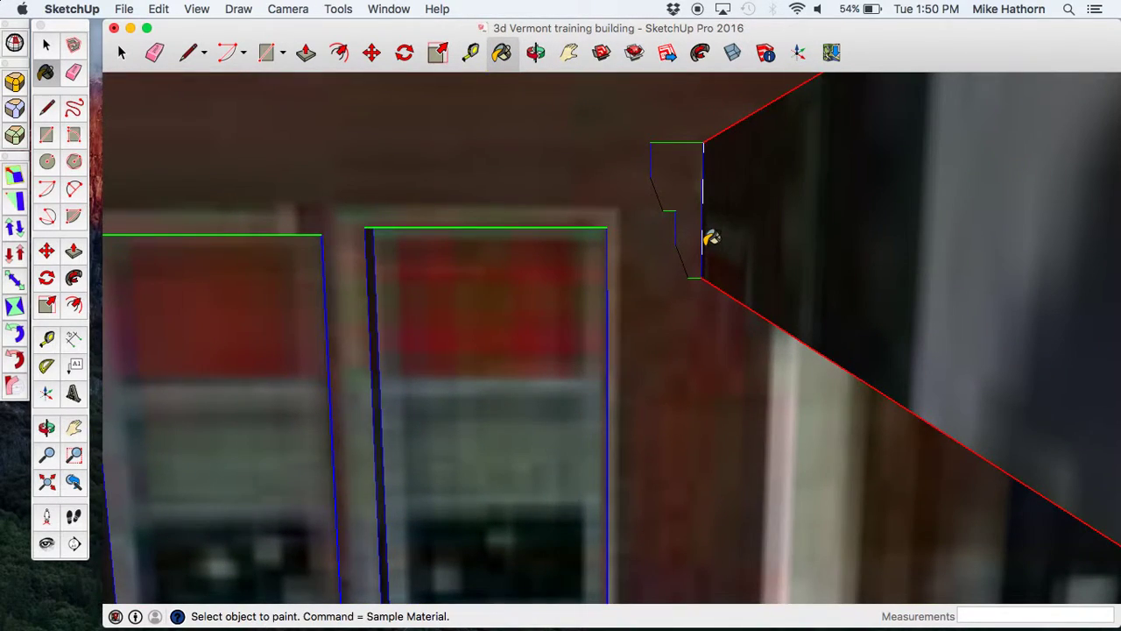
pyautogui.press('super')
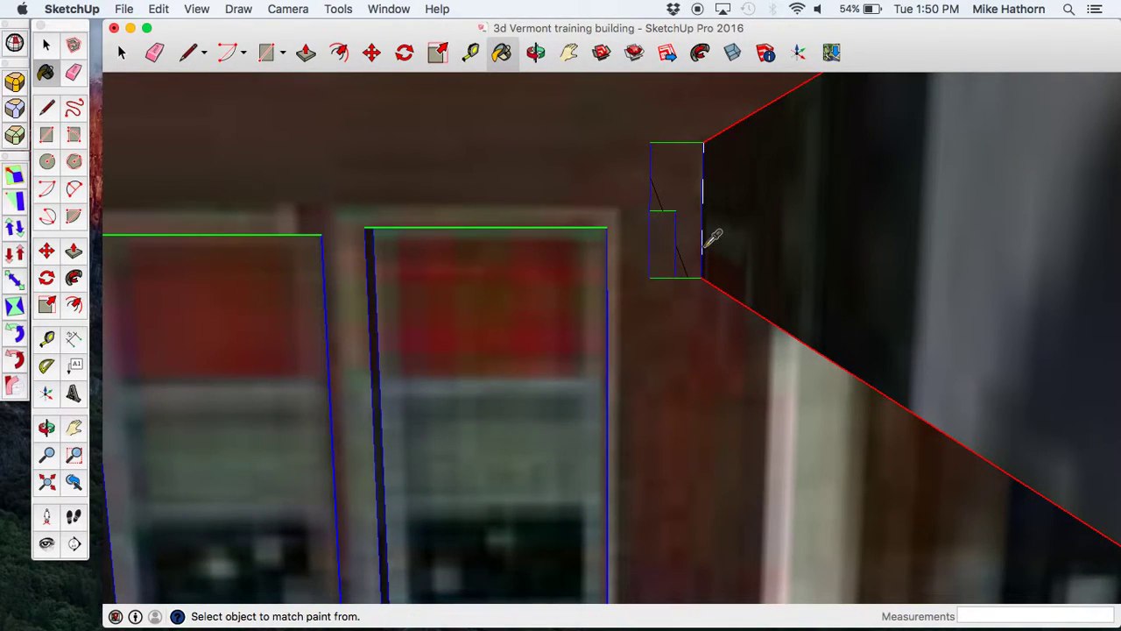
pyautogui.press('super+z')
pyautogui.press('super+z')
pyautogui.press('super+z')
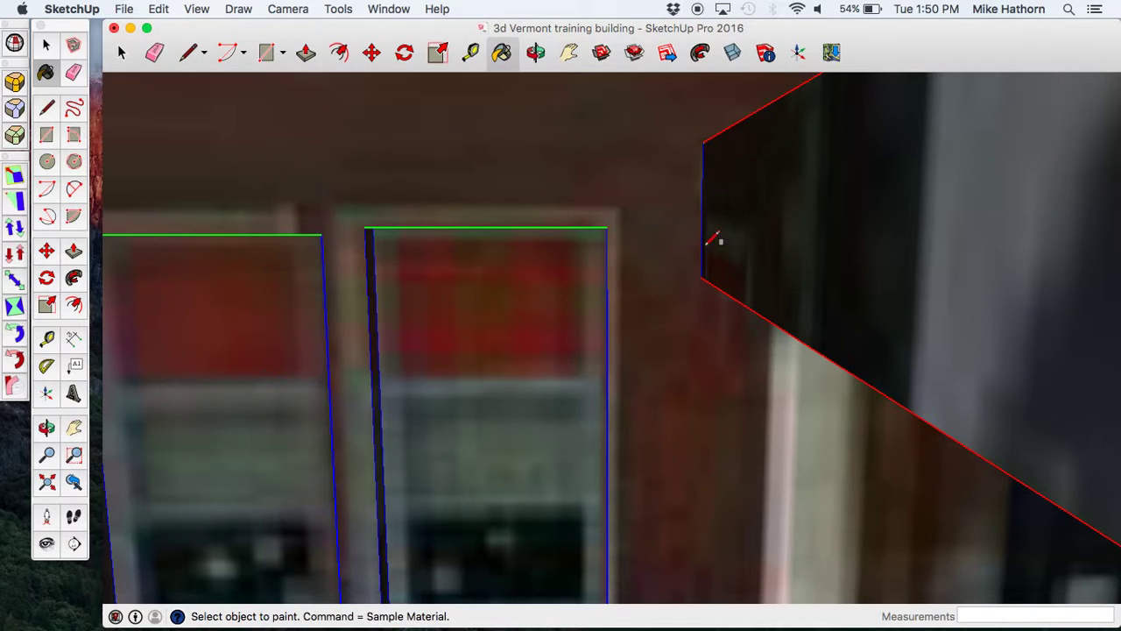
# Draw a rectangle about 11 1/8" wide and 2' 11/16" high beside the canopy's left end, plus a half-size rectangle in its lower outer corner
pyautogui.press('r')
pyautogui.click(701, 142)
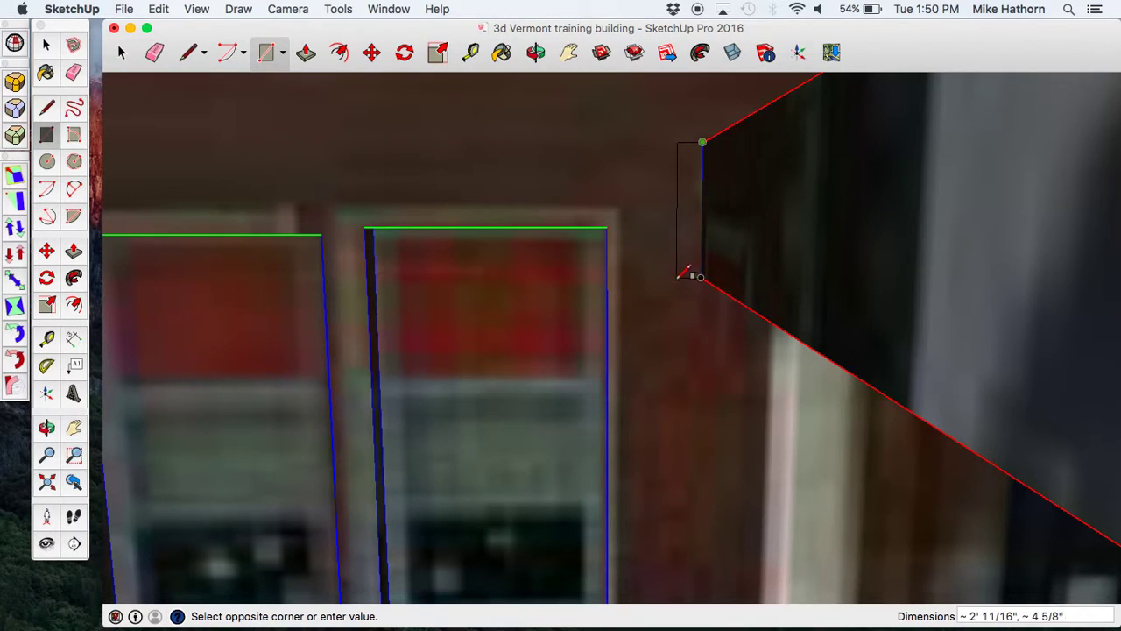
pyautogui.click(643, 277)
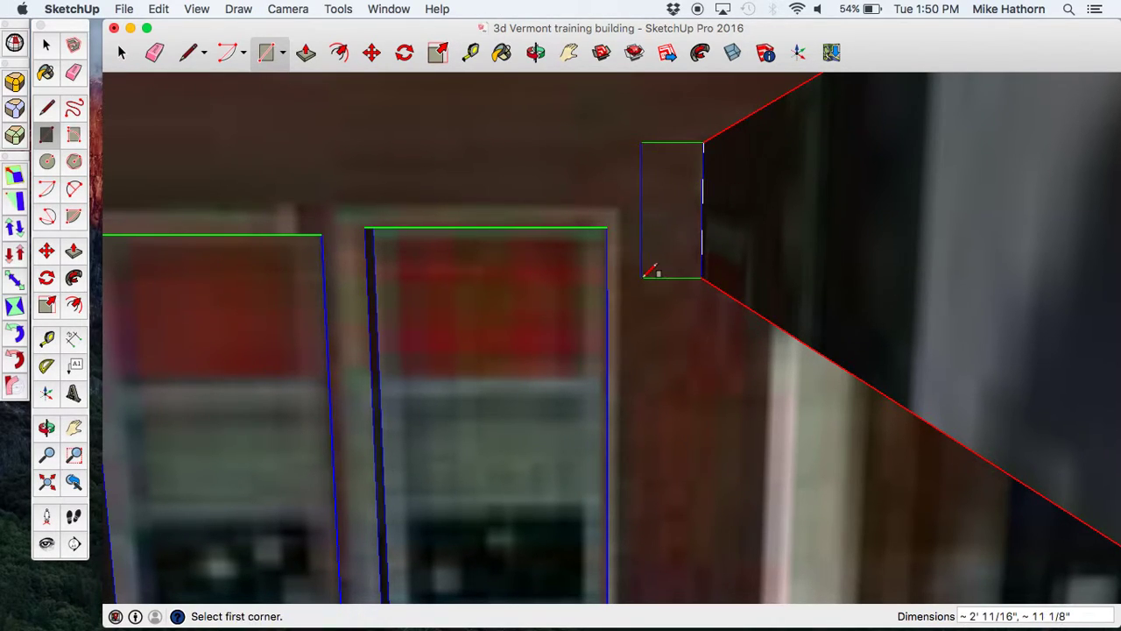
pyautogui.click(641, 210)
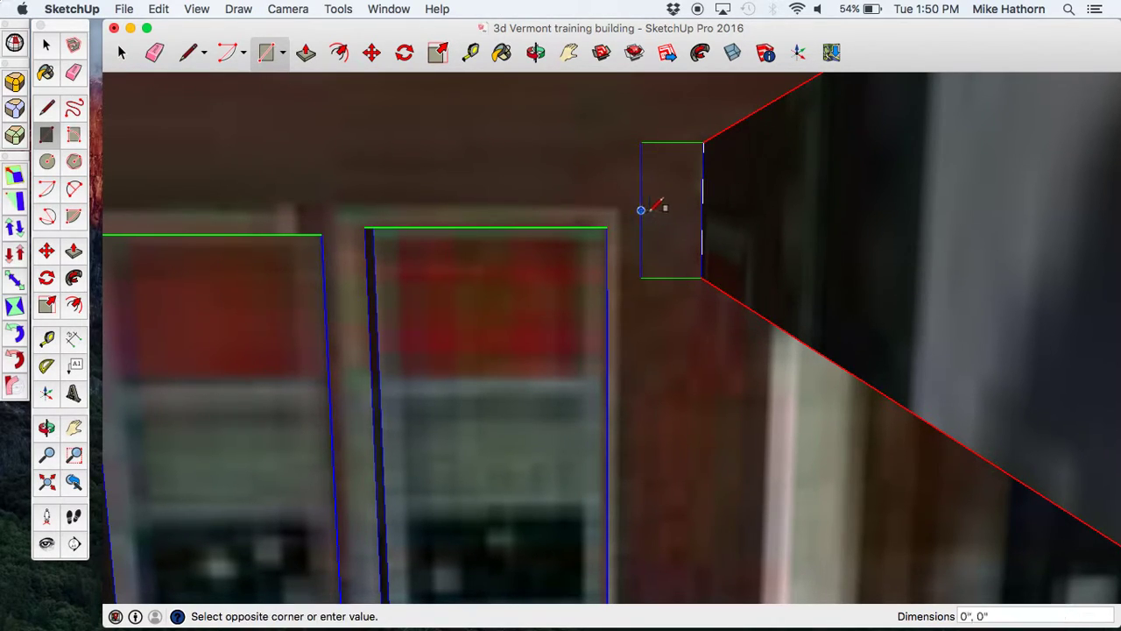
pyautogui.click(671, 278)
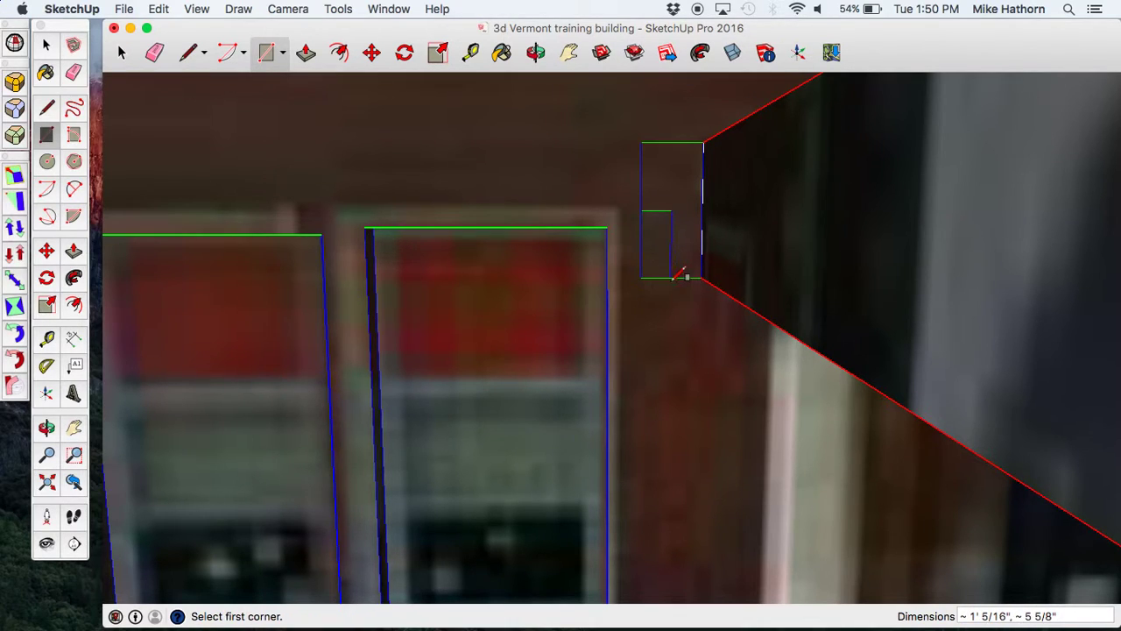
# Draw slanted lines about 6 13/16" and 8 3/8" long across the profile's upper and lower steps, and erase the leftover edges outside them
pyautogui.press('l')
pyautogui.click(642, 176)
pyautogui.click(656, 210)
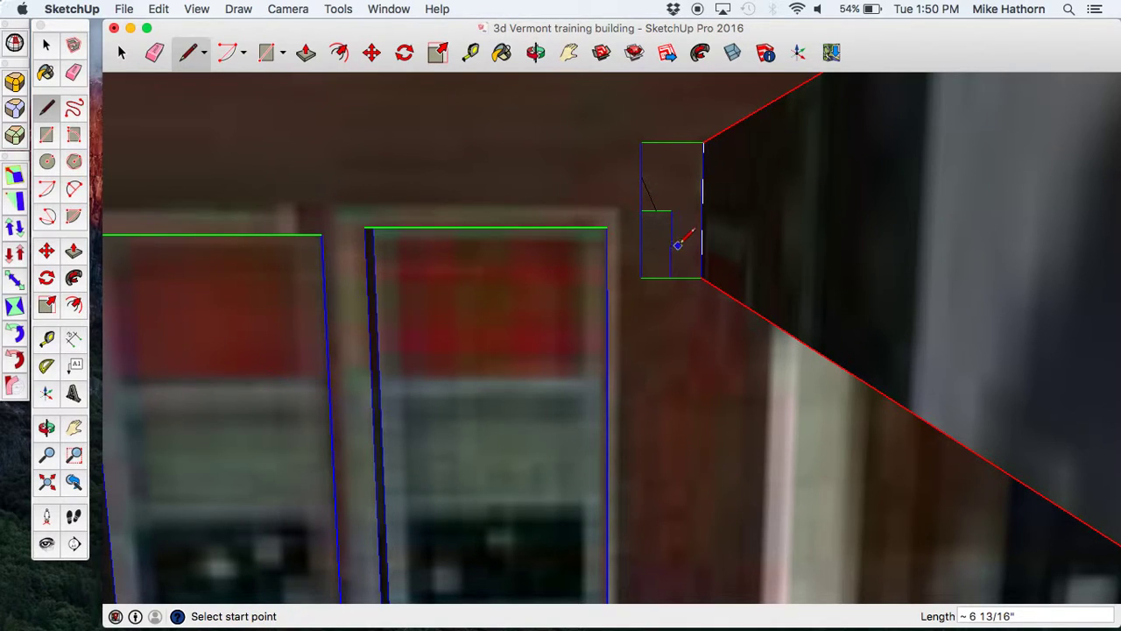
pyautogui.click(671, 244)
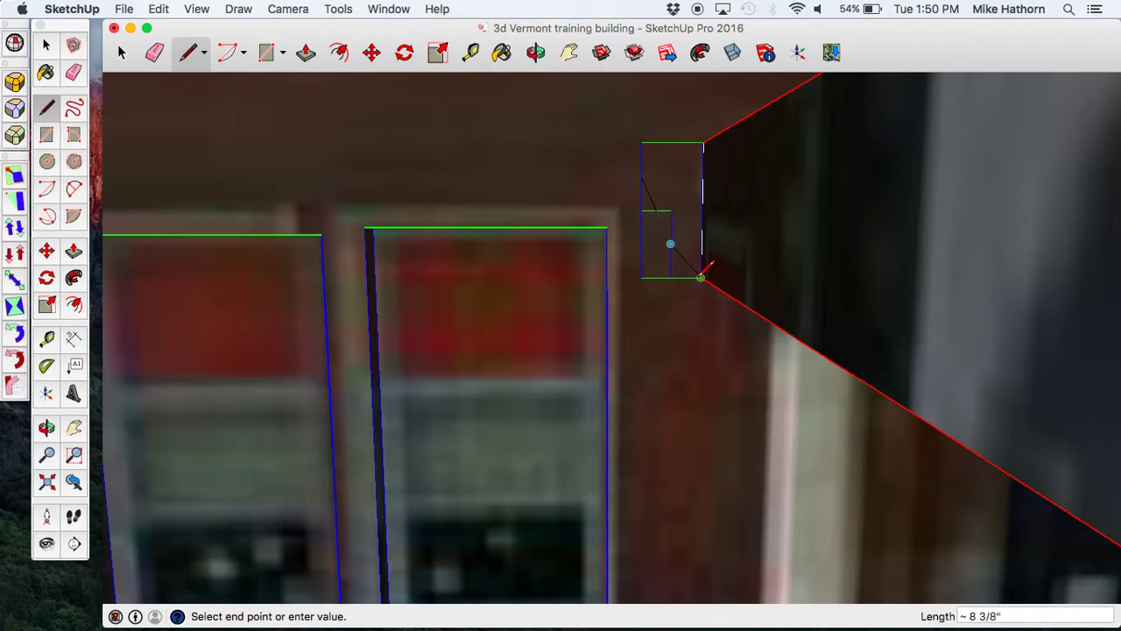
pyautogui.click(701, 278)
pyautogui.press('e')
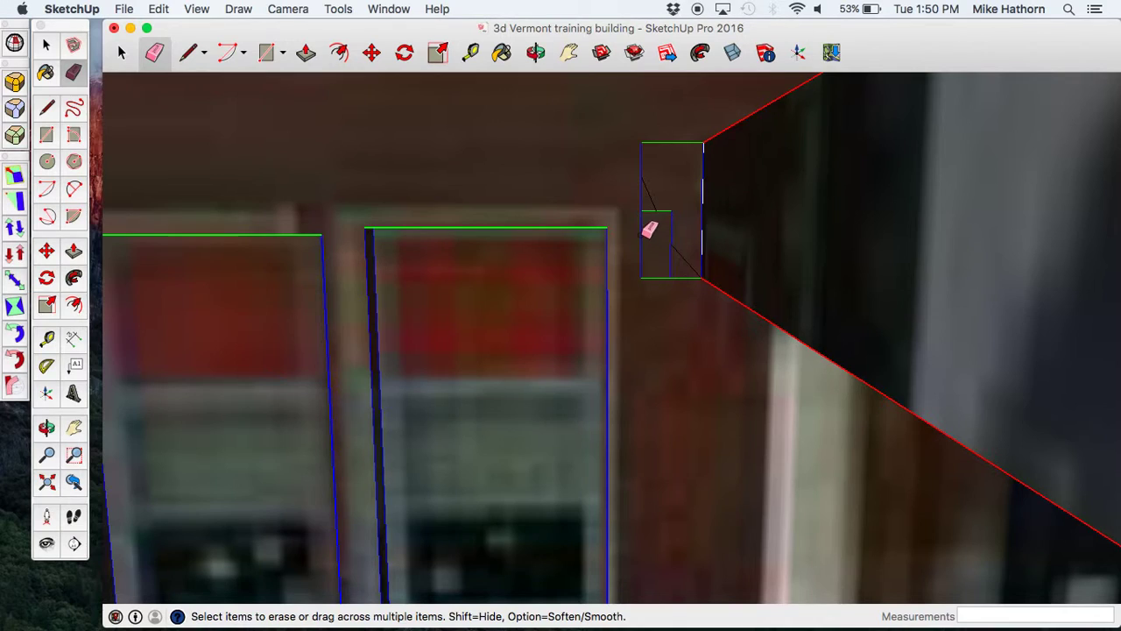
pyautogui.moveTo(643, 276); pyautogui.dragTo(681, 277)
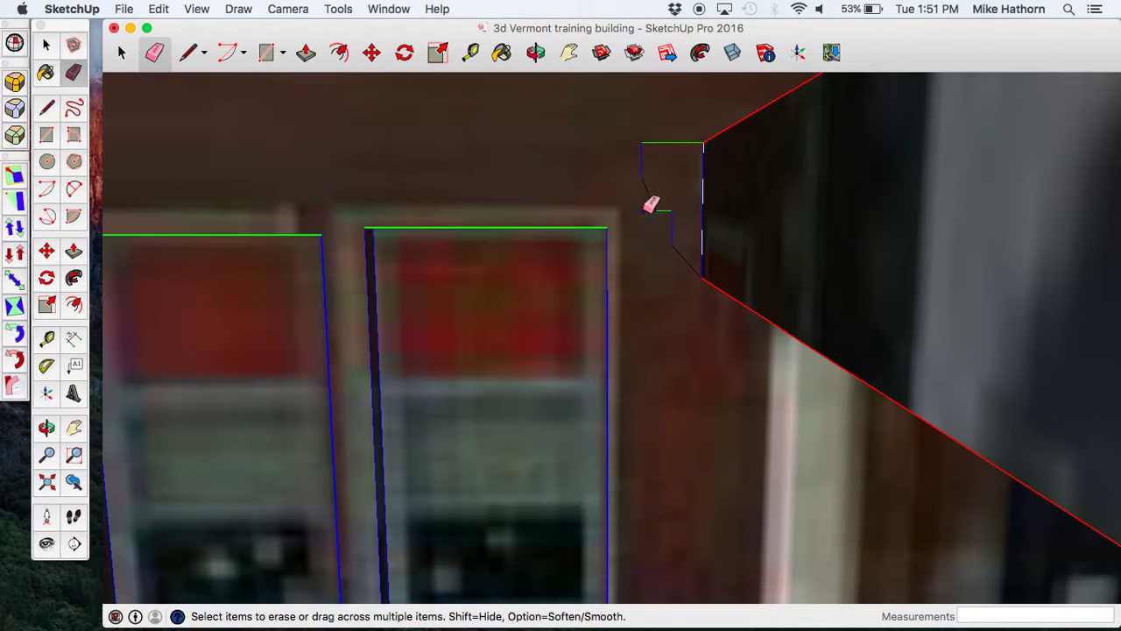
# Sweep the stepped, slanted cornice profile around the canopy with Follow Me, using the canopy's top-face edges as the path
pyautogui.click(538, 53)
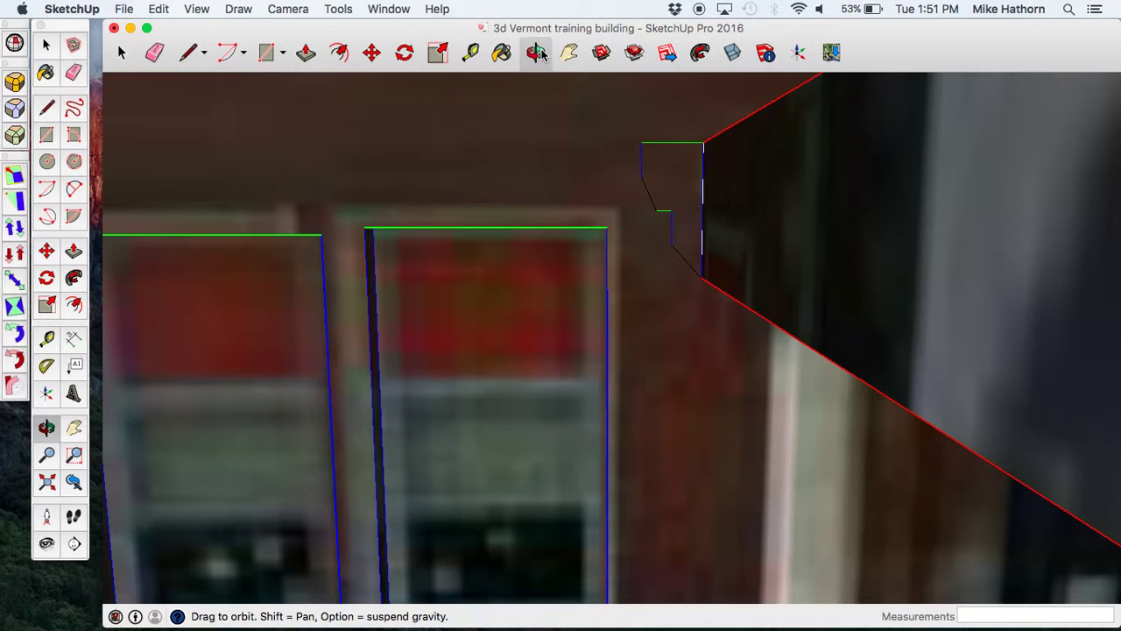
pyautogui.moveTo(779, 121); pyautogui.dragTo(833, 253)
pyautogui.scroll(-5, 816, 243)
pyautogui.press('space')
pyautogui.doubleClick(900, 258)
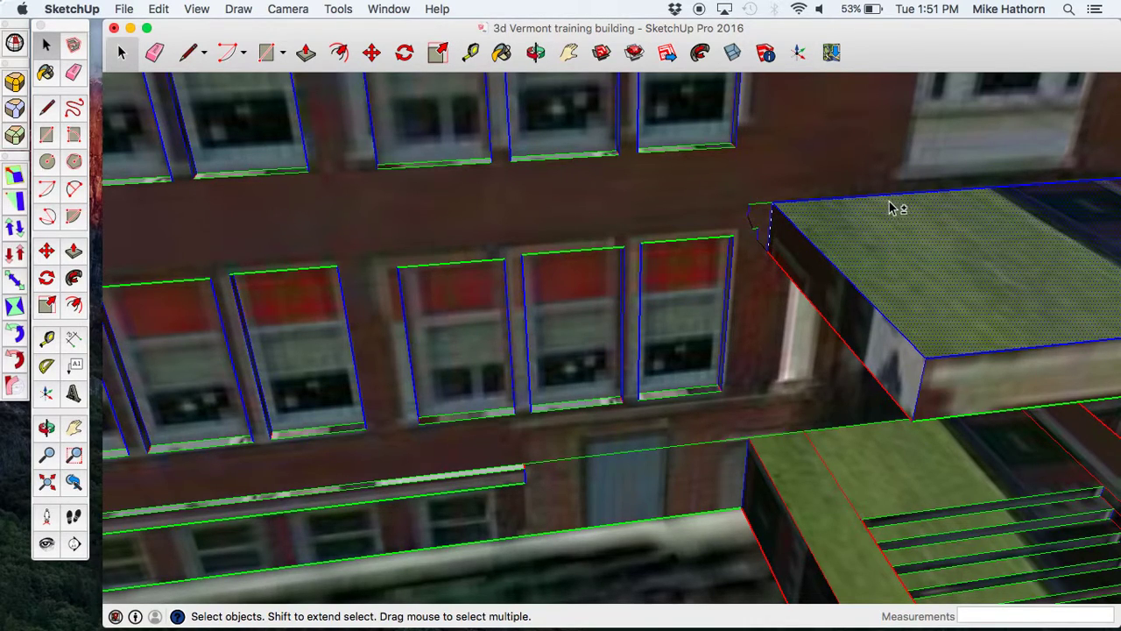
pyautogui.keyDown('shift'); pyautogui.click(889, 201); pyautogui.keyUp('shift')
pyautogui.keyDown('shift'); pyautogui.click(923, 246); pyautogui.keyUp('shift')
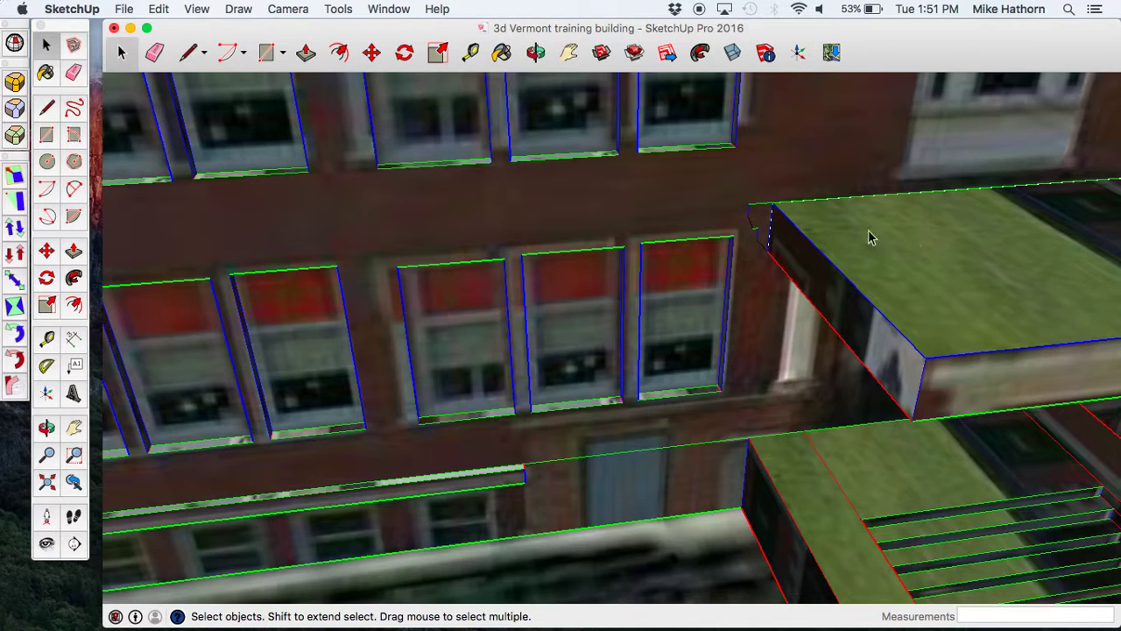
pyautogui.click(700, 52)
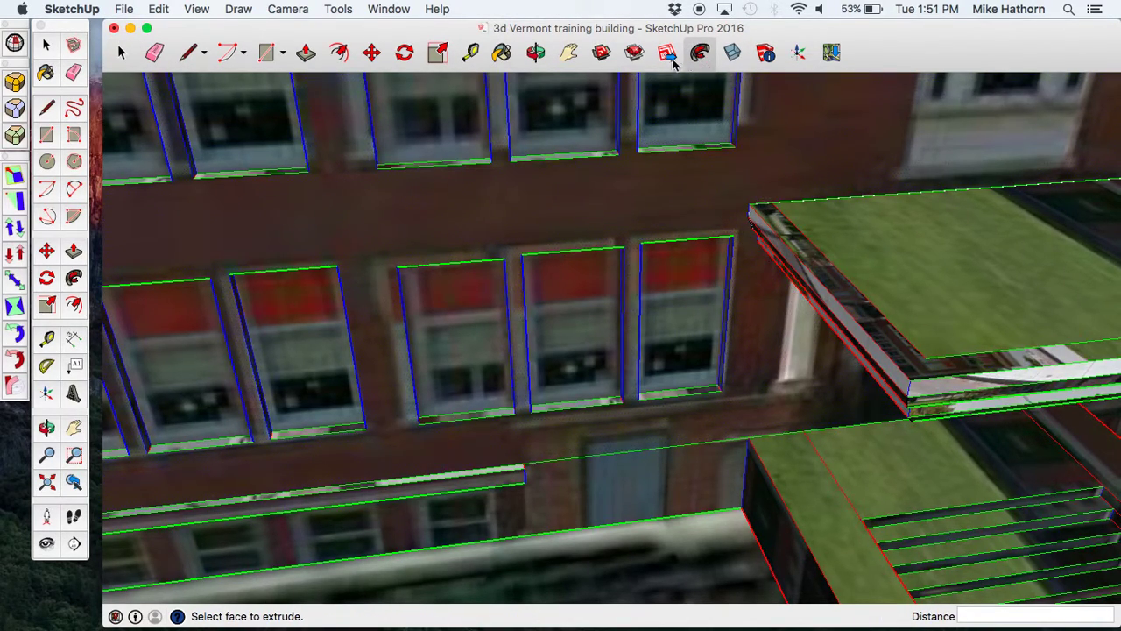
# Paint the cornice bands along the canopy's end and front with the Nickel color
pyautogui.click(536, 52)
pyautogui.moveTo(989, 376); pyautogui.dragTo(898, 109)
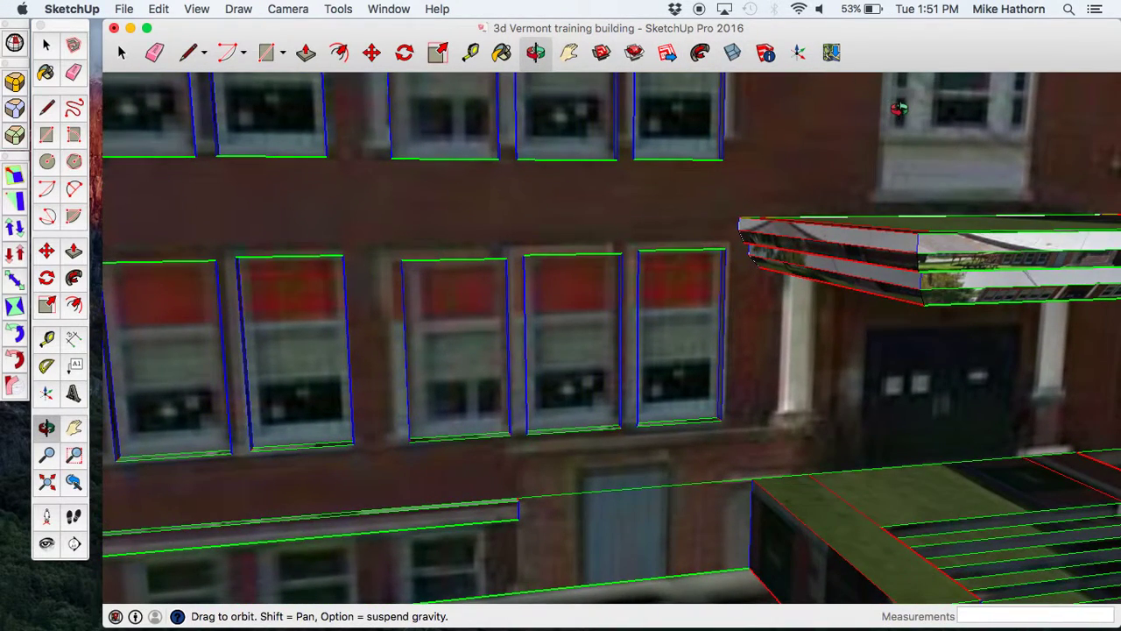
pyautogui.click(501, 52)
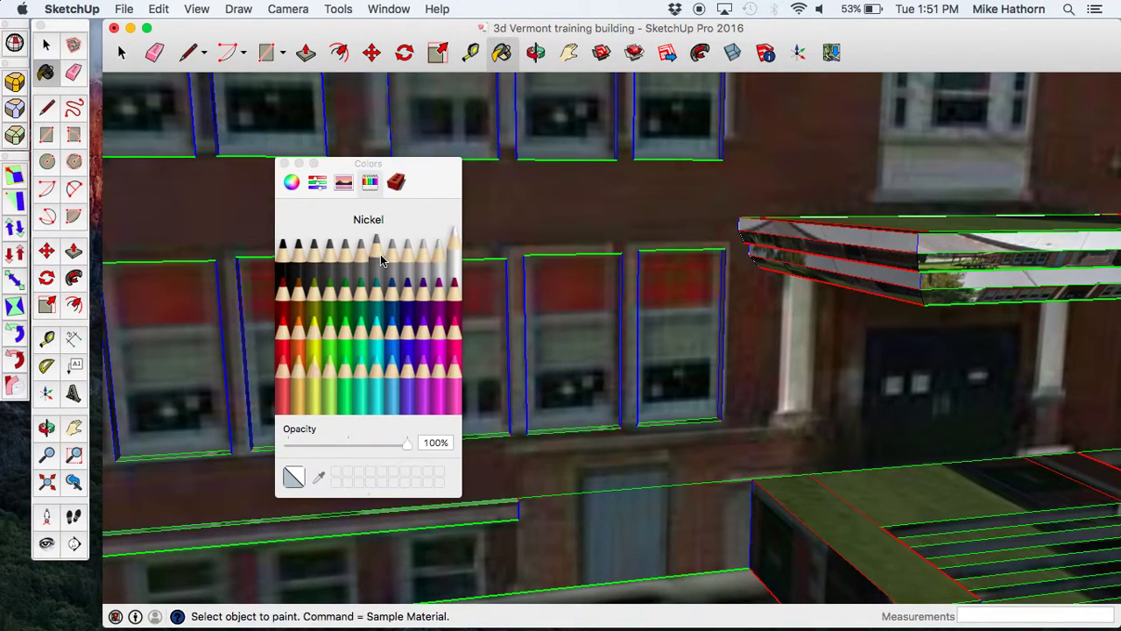
pyautogui.click(283, 164)
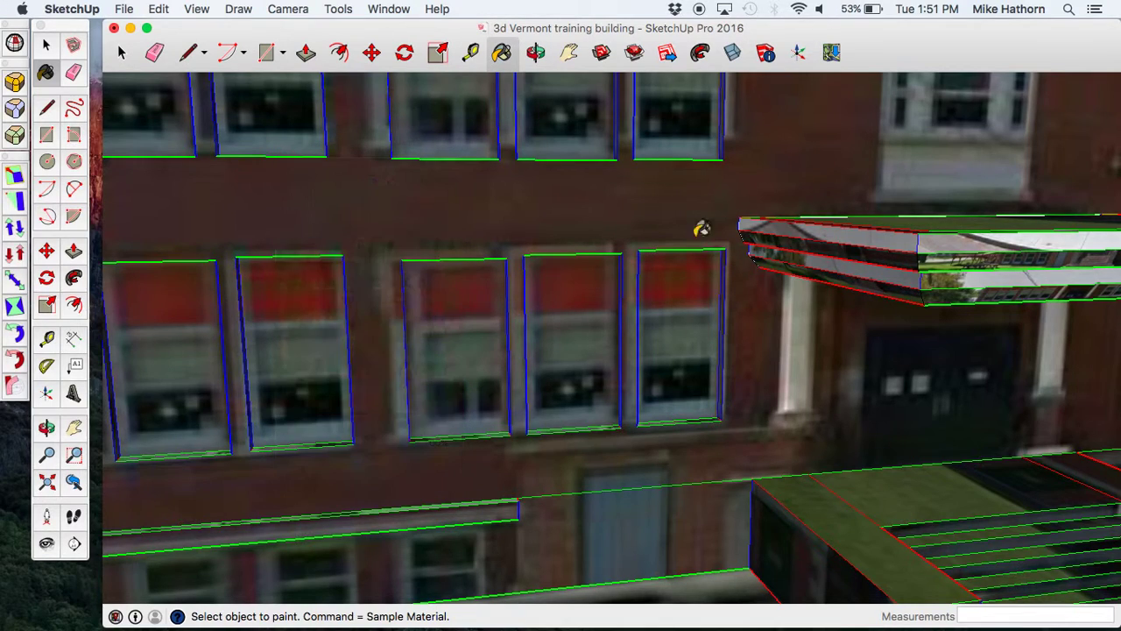
pyautogui.click(944, 243)
pyautogui.click(907, 250)
pyautogui.click(903, 273)
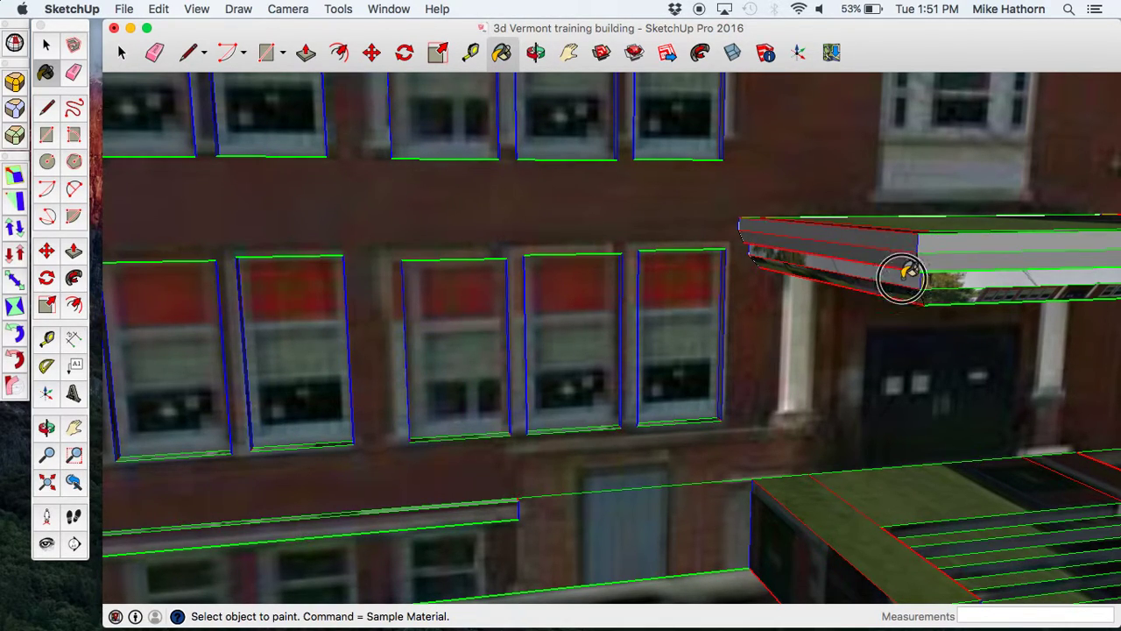
pyautogui.click(908, 289)
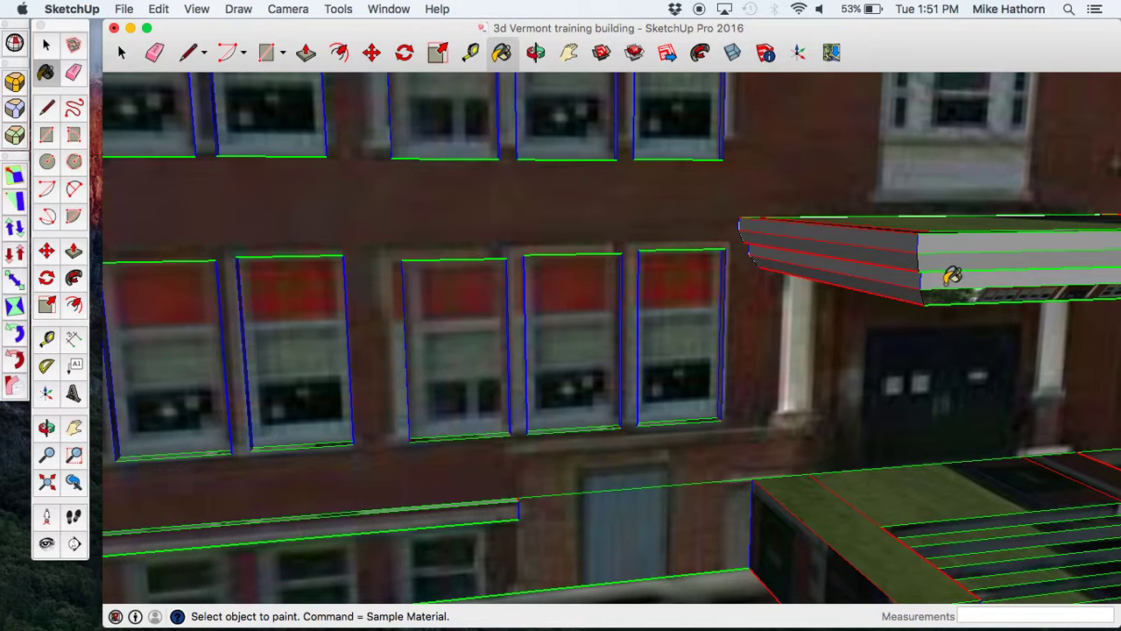
pyautogui.click(951, 292)
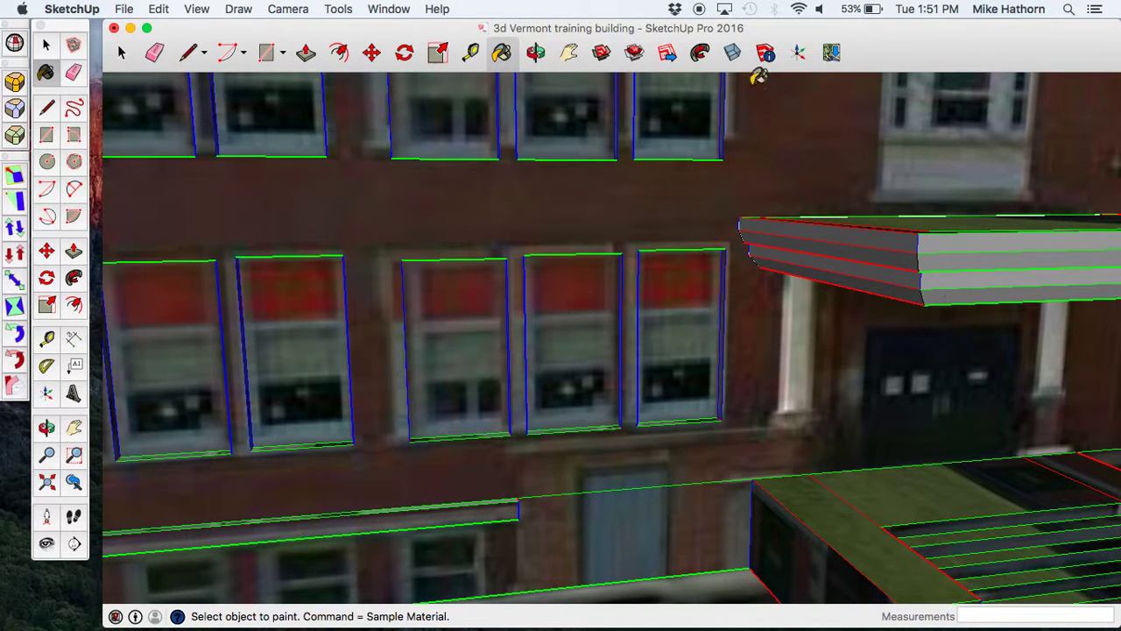
# Push/Pull the building's main roof face up by about 5' 7/16"
pyautogui.click(535, 54)
pyautogui.moveTo(779, 219)
pyautogui.mouseDown()
pyautogui.moveTo(841, 150)
pyautogui.moveTo(1025, 175)
pyautogui.moveTo(786, 214)
pyautogui.mouseUp()
pyautogui.scroll(-10, 786, 215)
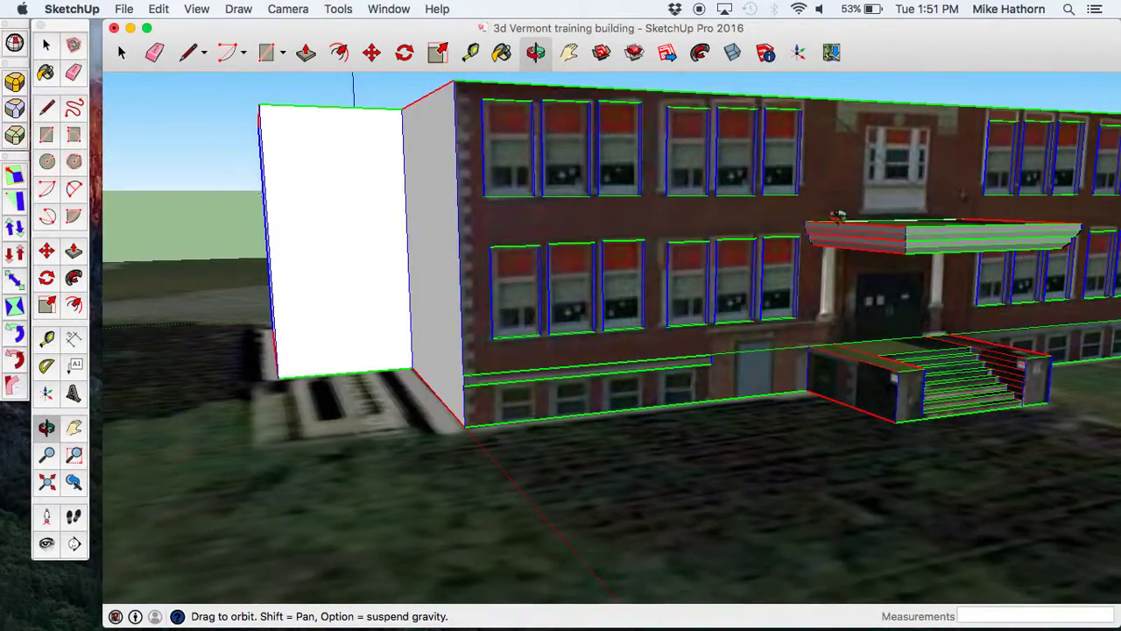
pyautogui.rightClick(473, 114)
pyautogui.click(463, 142)
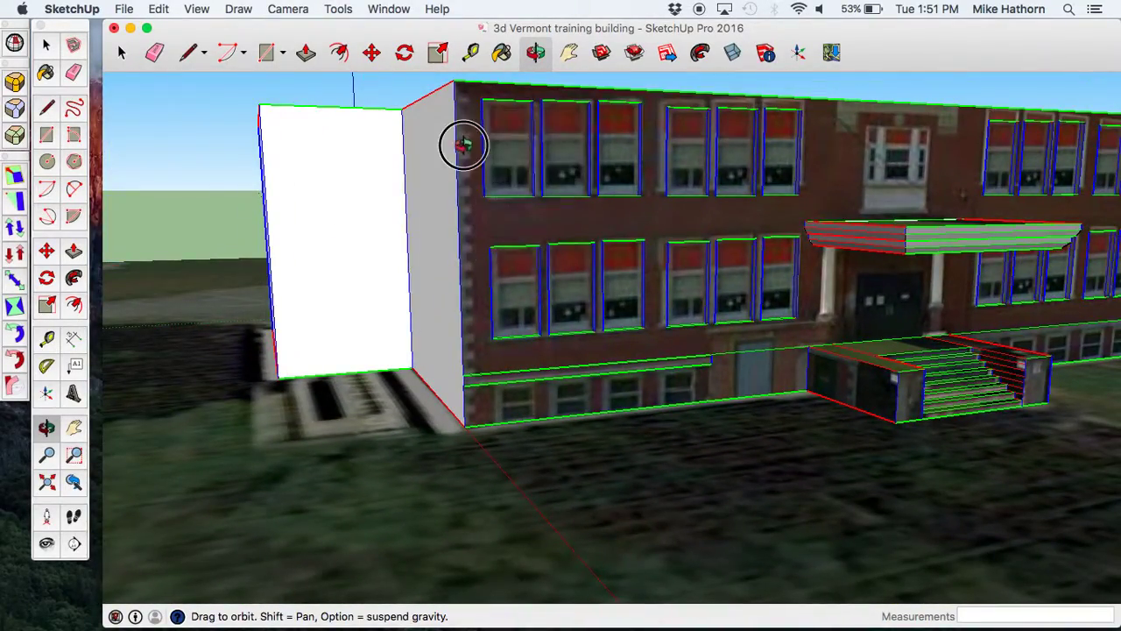
pyautogui.moveTo(464, 143); pyautogui.dragTo(462, 221)
pyautogui.scroll(-3, 569, 81)
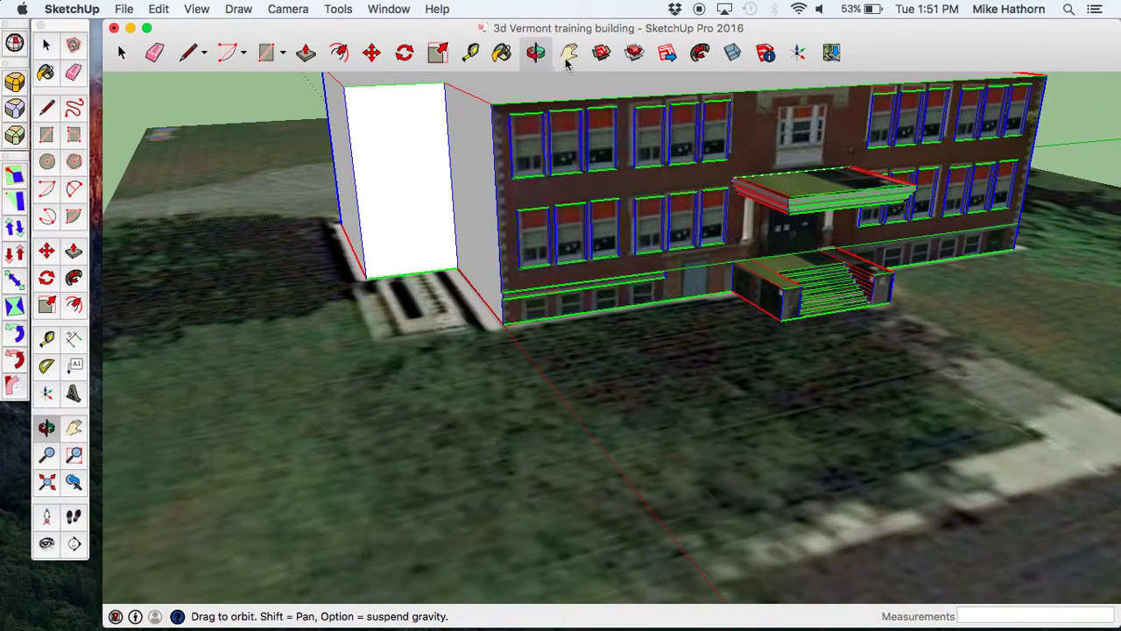
pyautogui.click(569, 53)
pyautogui.moveTo(581, 82); pyautogui.dragTo(584, 235)
pyautogui.press('p')
pyautogui.click(590, 225)
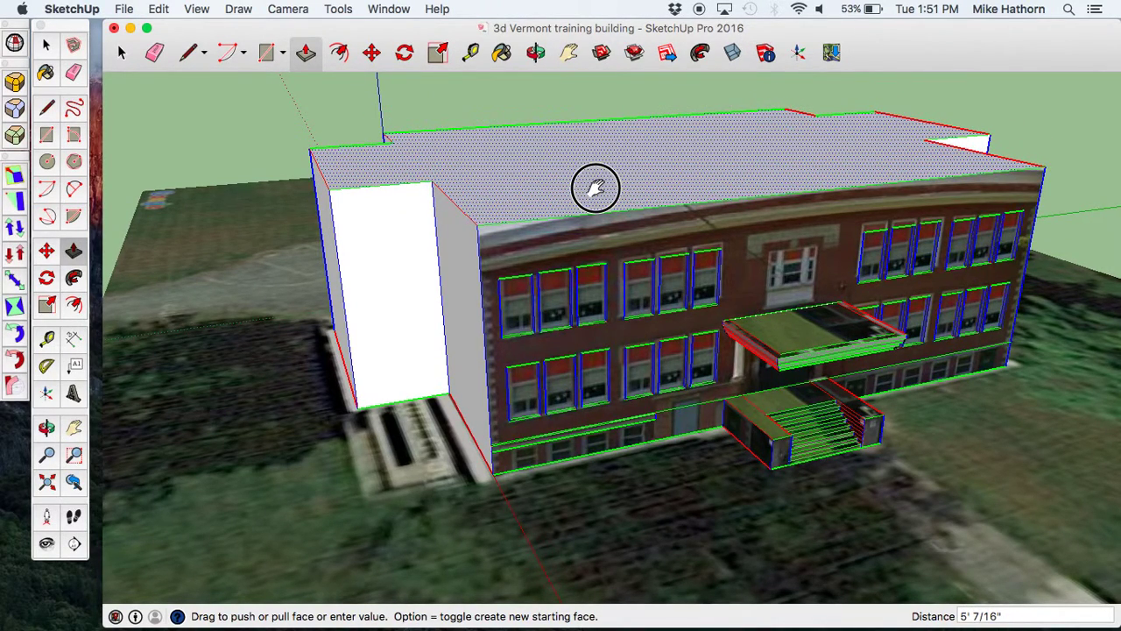
pyautogui.click(594, 189)
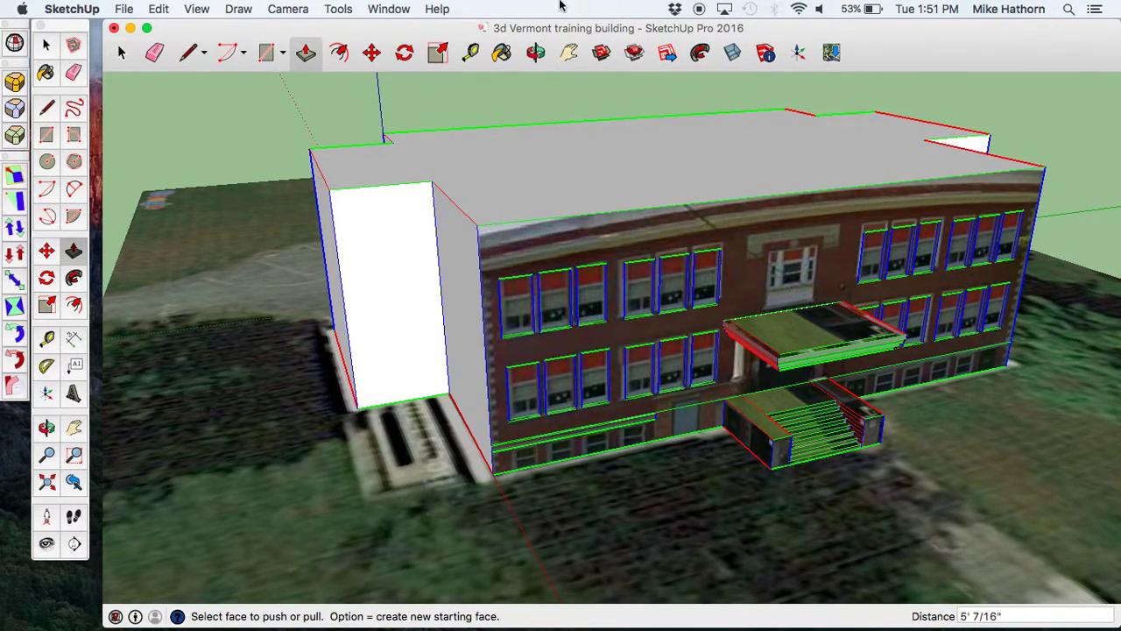
pyautogui.click(534, 53)
pyautogui.moveTo(545, 298); pyautogui.dragTo(470, 225)
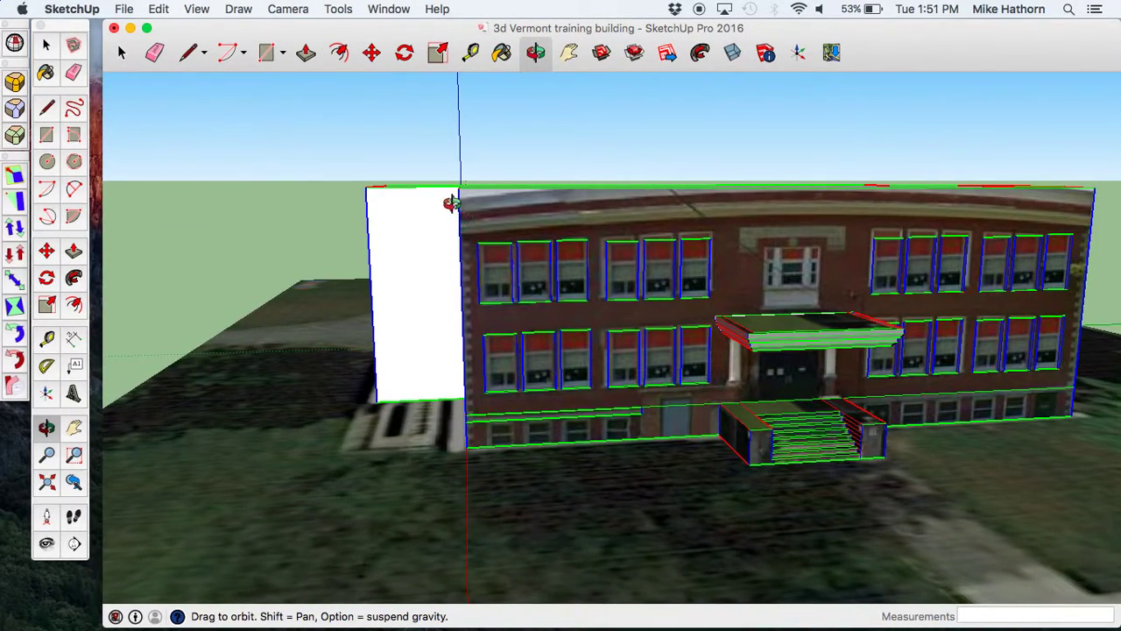
pyautogui.scroll(5, 450, 203)
pyautogui.moveTo(465, 205); pyautogui.dragTo(471, 202)
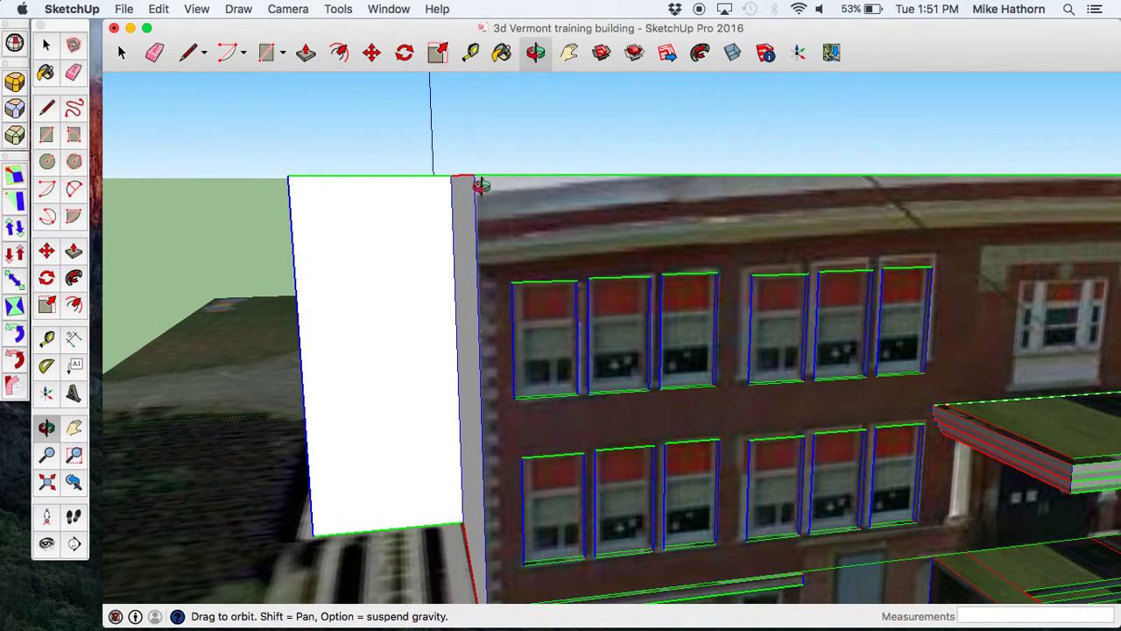
pyautogui.scroll(6, 441, 184)
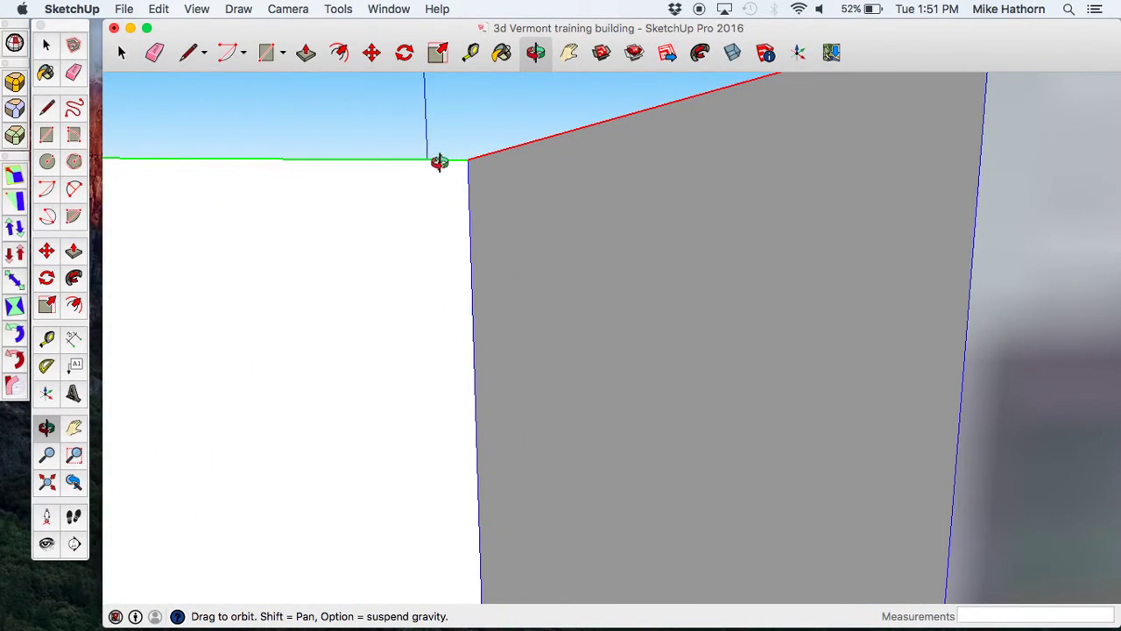
pyautogui.scroll(-3, 583, 270)
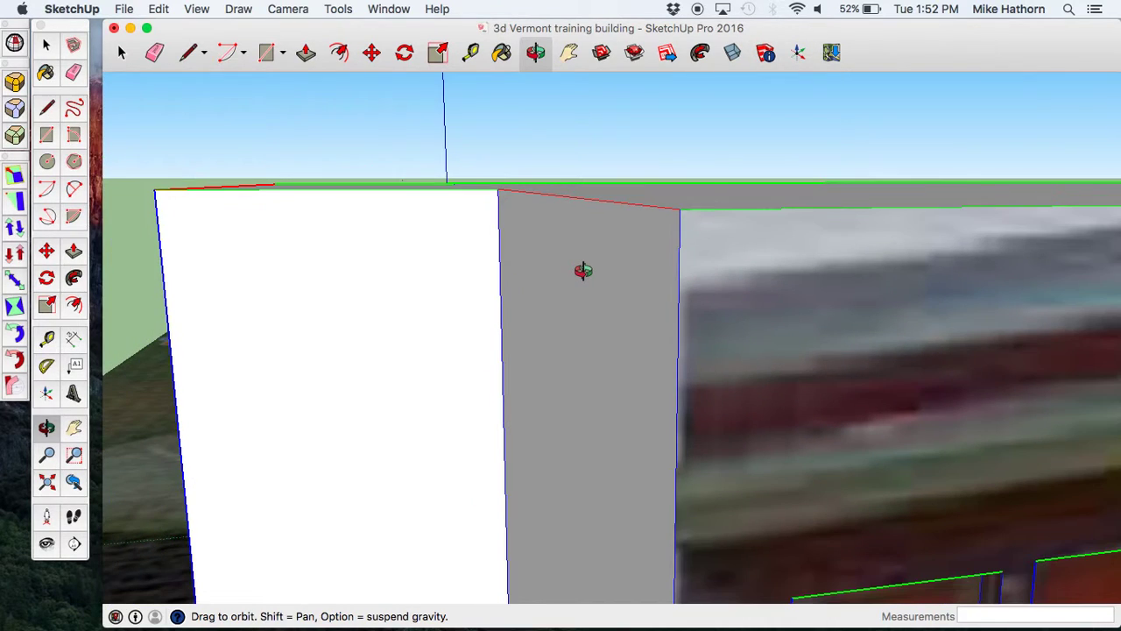
pyautogui.press('r')
pyautogui.click(680, 210)
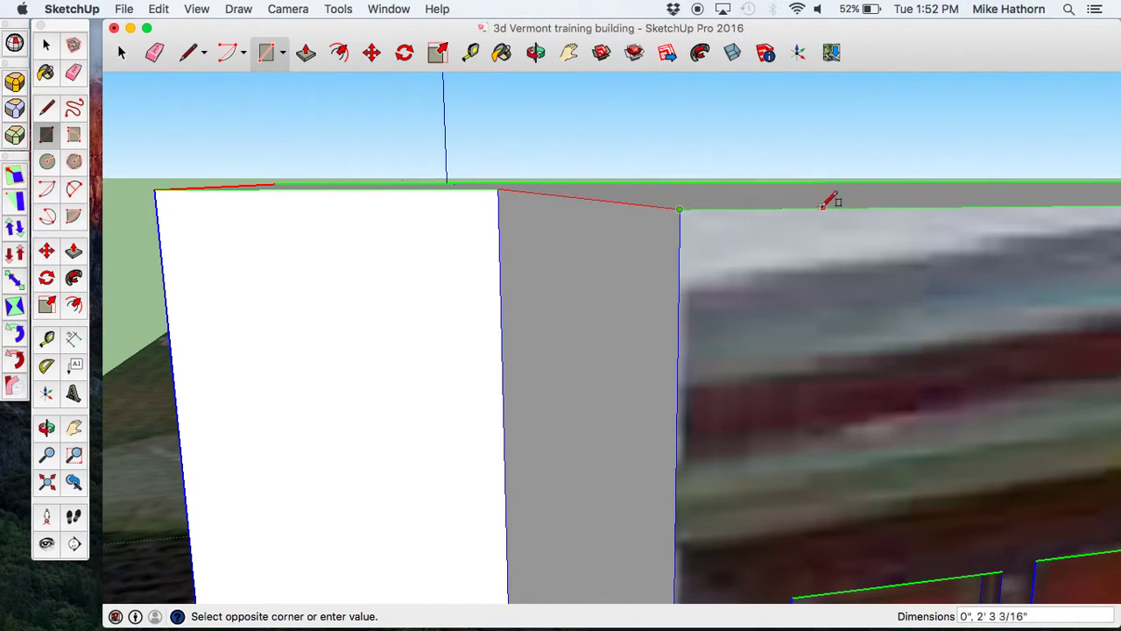
pyautogui.click(706, 271)
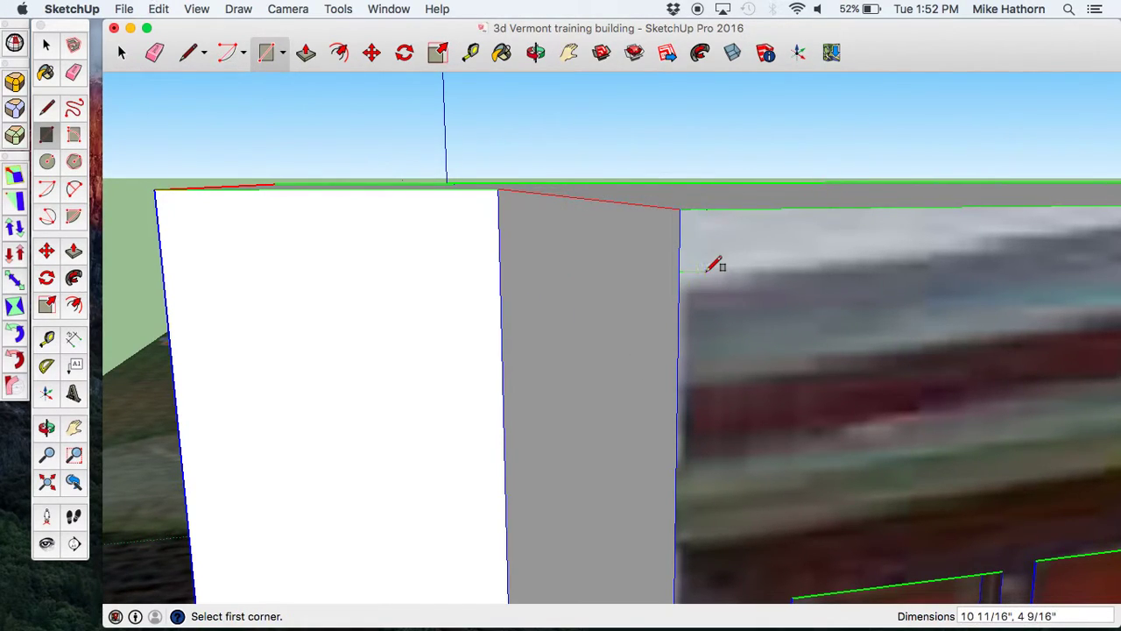
pyautogui.press('l')
pyautogui.click(681, 209)
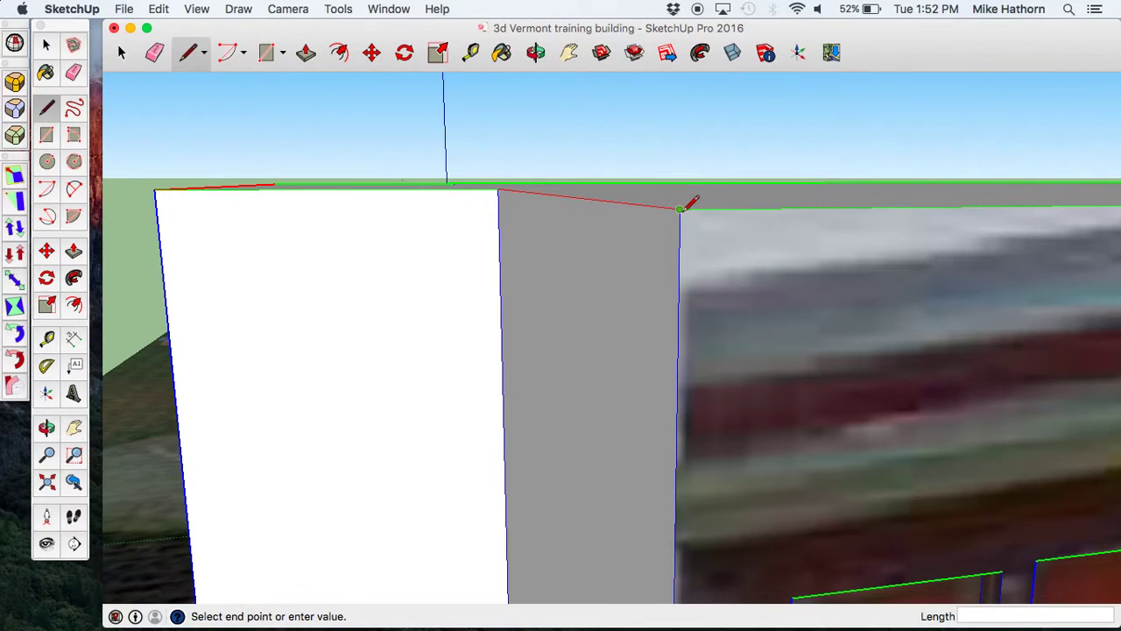
# Outline a rectangular profile about 8" wide and 1' 3 15/16" high with lines, projecting sideways from the front roof corner
pyautogui.click(538, 53)
pyautogui.moveTo(694, 199); pyautogui.dragTo(582, 207)
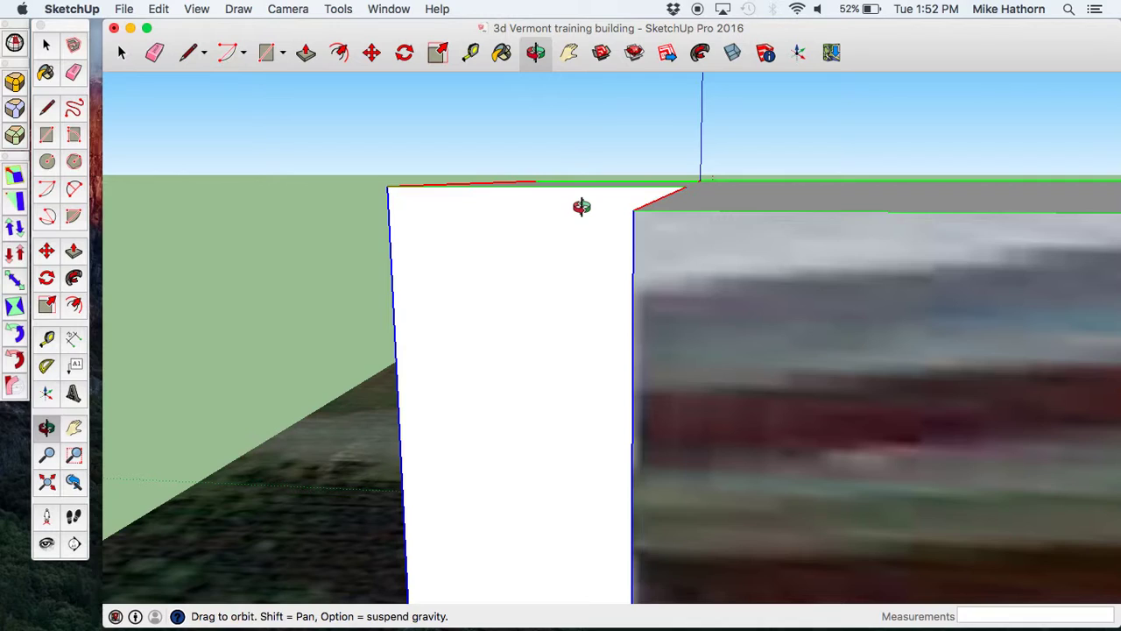
pyautogui.press('l')
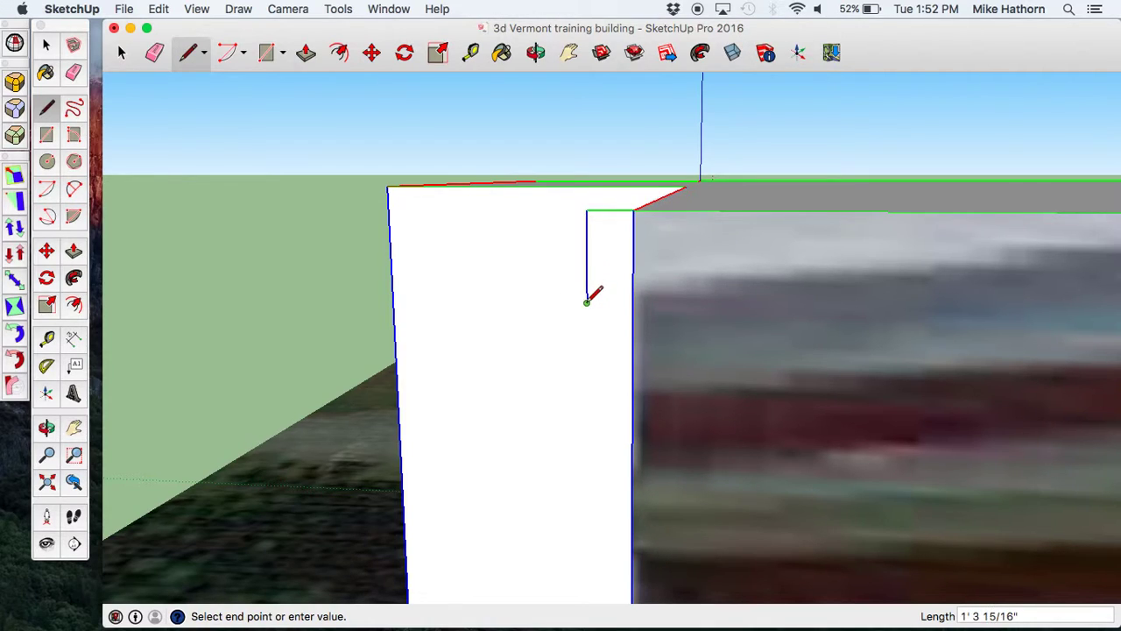
pyautogui.click(632, 302)
# Draw a rectangle about 4" wide and 8" high in the roof profile's lower outer corner, and erase its outer edges to leave a step
pyautogui.click(535, 52)
pyautogui.moveTo(631, 219); pyautogui.dragTo(568, 263)
pyautogui.scroll(3, 606, 251)
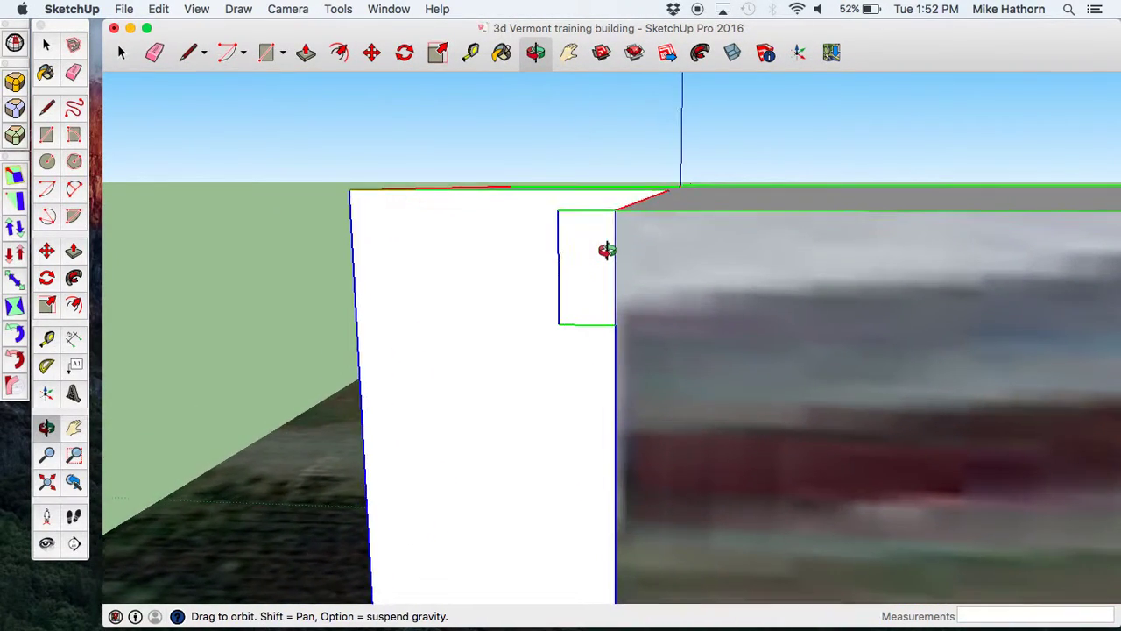
pyautogui.press('r')
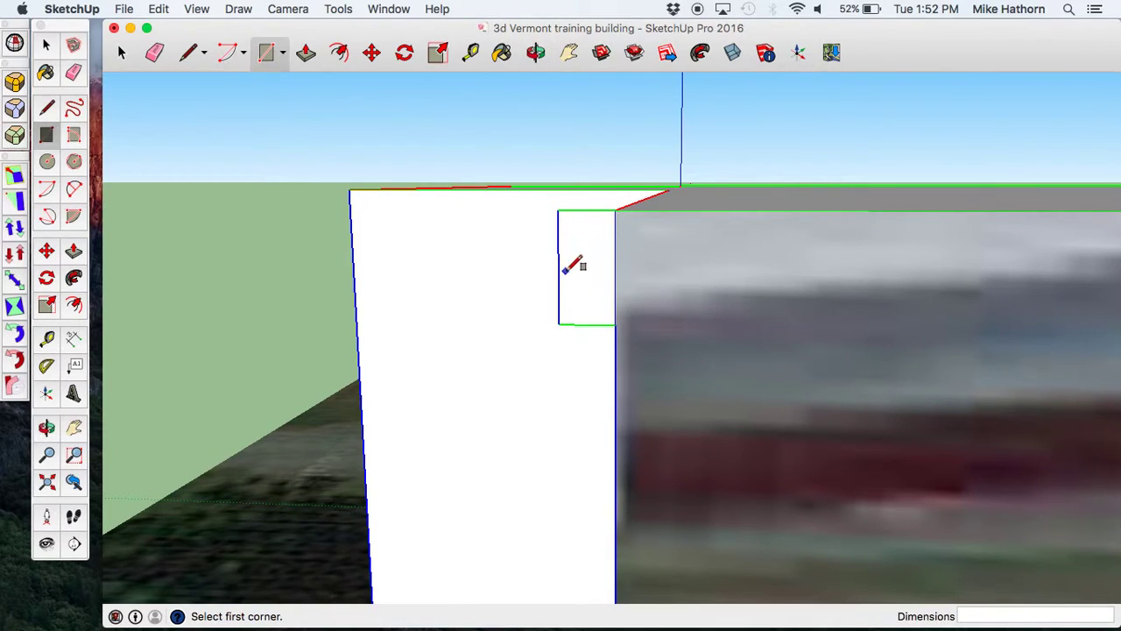
pyautogui.click(558, 267)
pyautogui.click(587, 324)
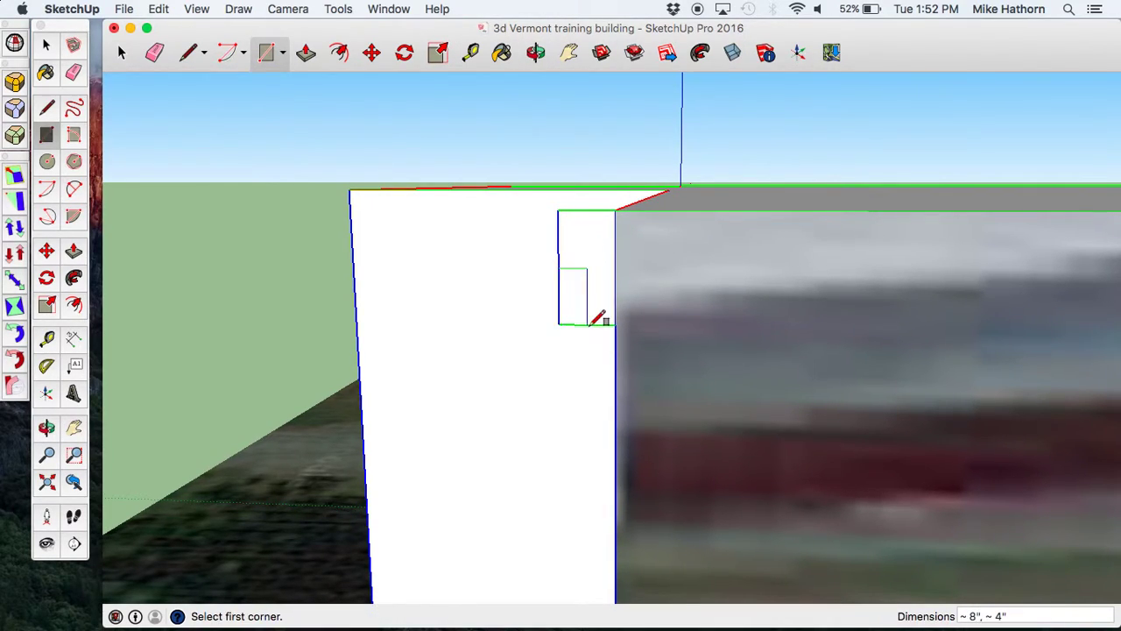
pyautogui.press('e')
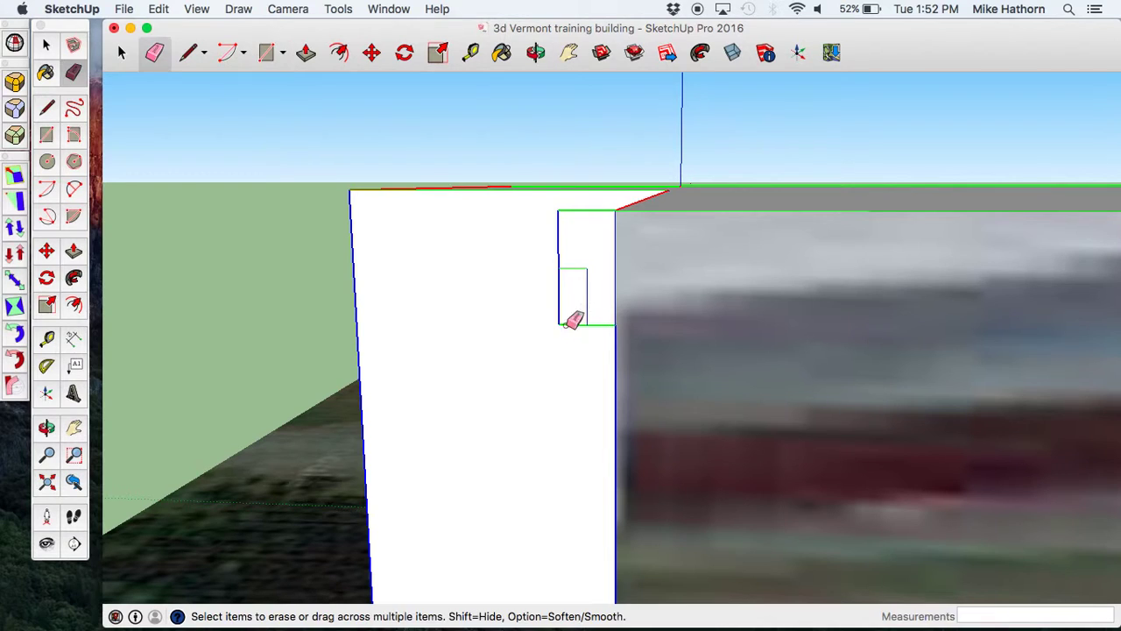
pyautogui.moveTo(557, 324); pyautogui.dragTo(556, 324)
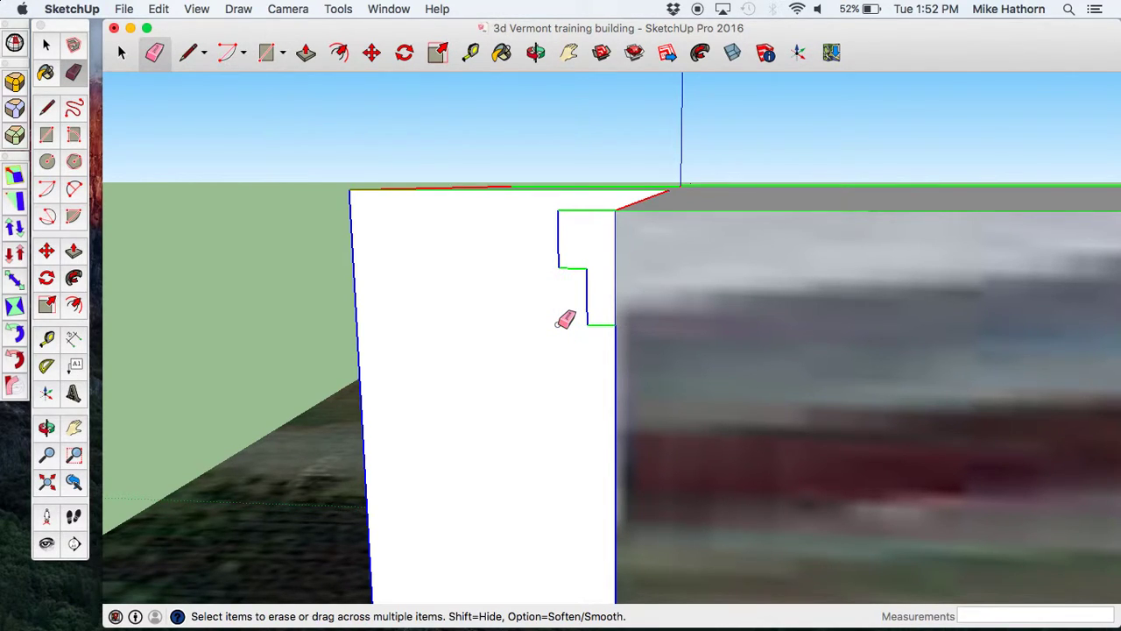
# Sweep the stepped profile around the building's roof perimeter with Follow Me, using the roof face's edges as the path
pyautogui.scroll(-3, 565, 320)
pyautogui.click(535, 53)
pyautogui.moveTo(608, 196); pyautogui.dragTo(663, 219)
pyautogui.press('space')
pyautogui.click(701, 232)
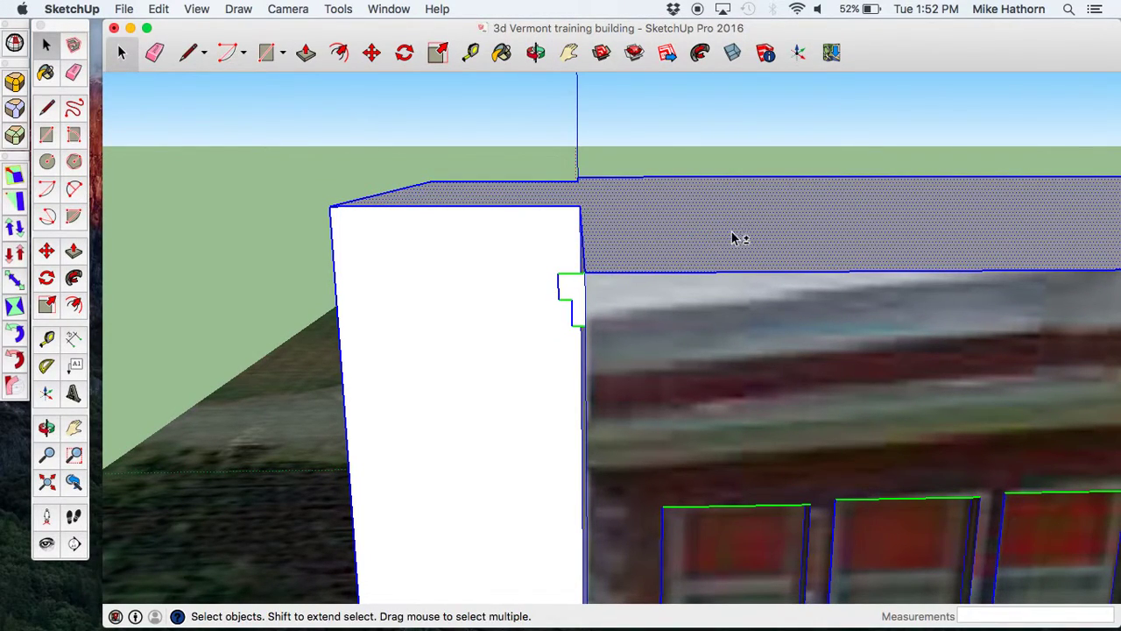
pyautogui.keyDown('shift'); pyautogui.click(734, 236); pyautogui.keyUp('shift')
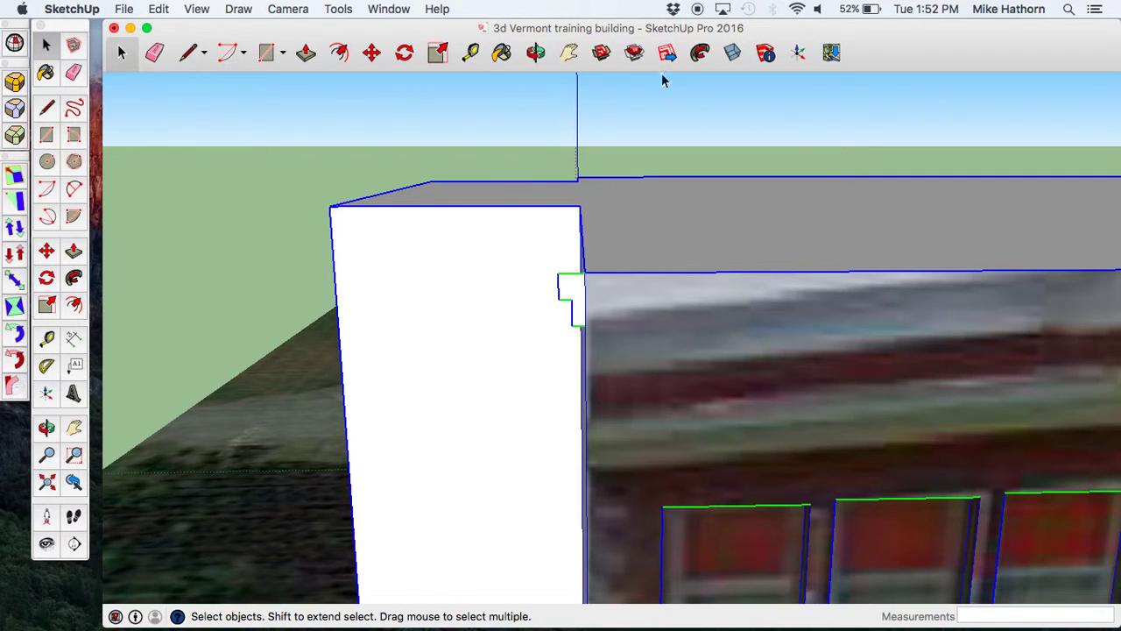
pyautogui.click(696, 50)
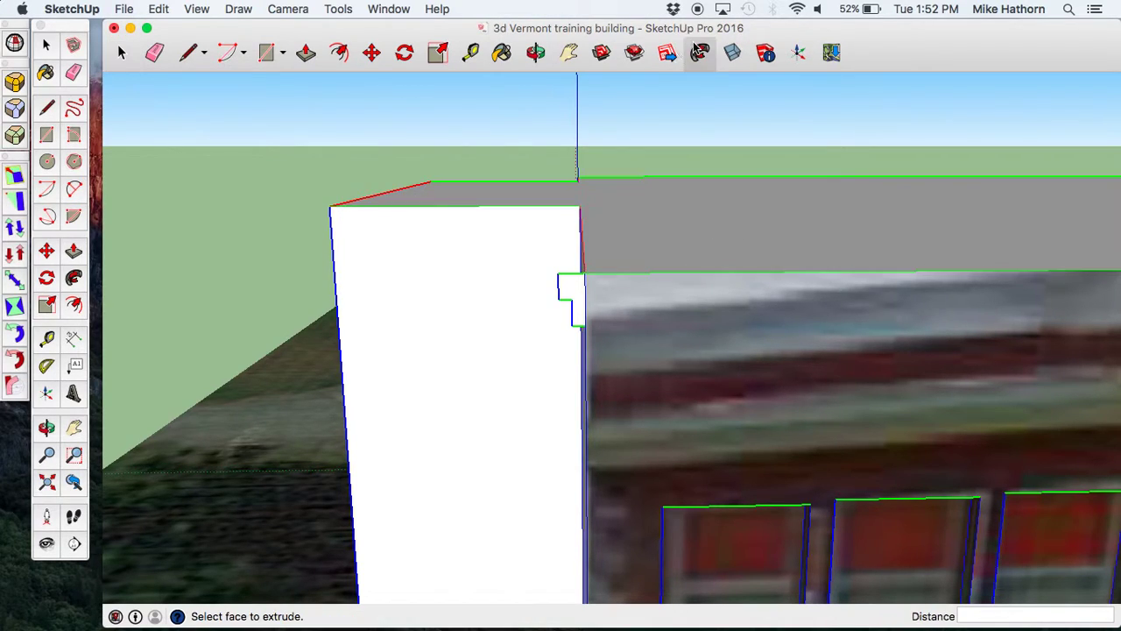
pyautogui.click(570, 301)
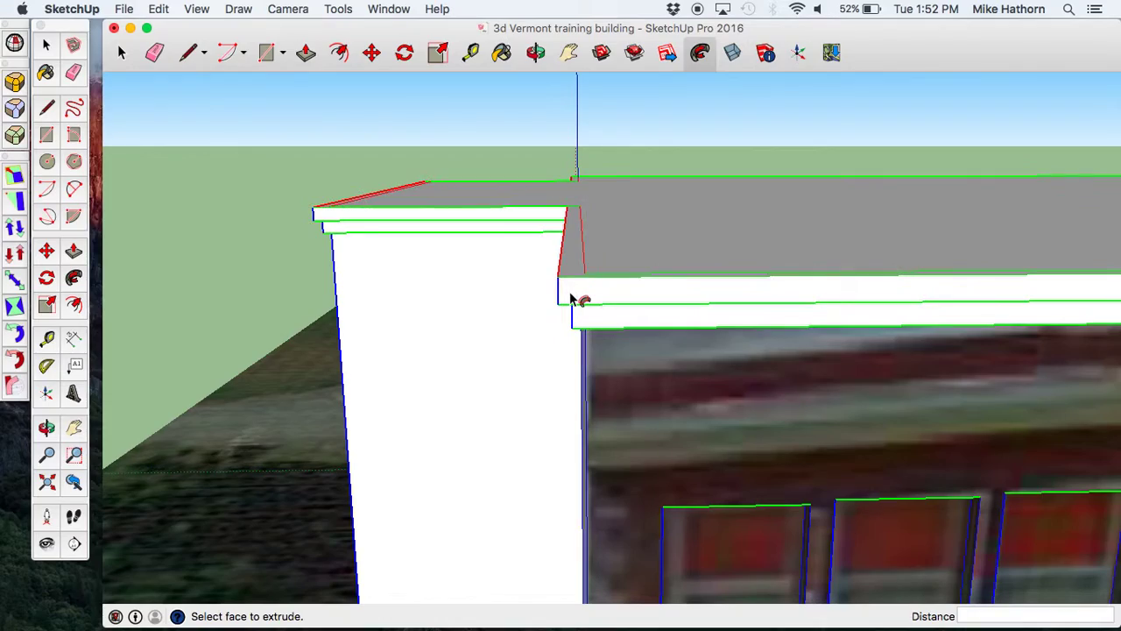
# Push/Pull the cornice's top rim face up by about 2' 3" to form a parapet around the roof
pyautogui.click(535, 54)
pyautogui.moveTo(564, 258); pyautogui.dragTo(568, 292)
pyautogui.moveTo(683, 225); pyautogui.dragTo(713, 248)
pyautogui.press('p')
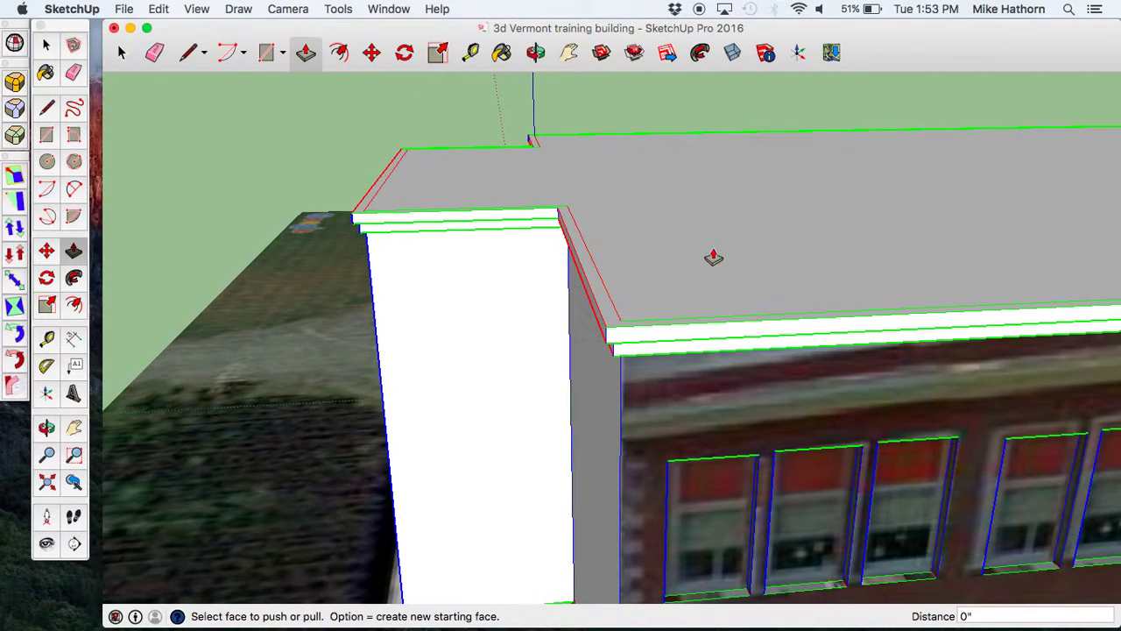
pyautogui.click(601, 285)
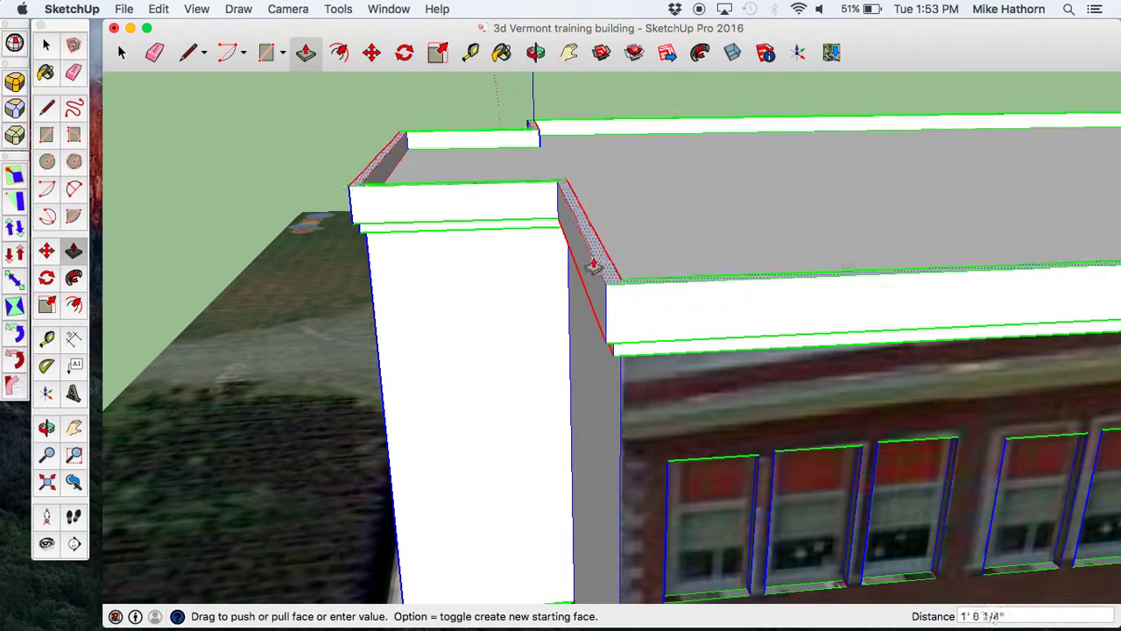
pyautogui.click(596, 247)
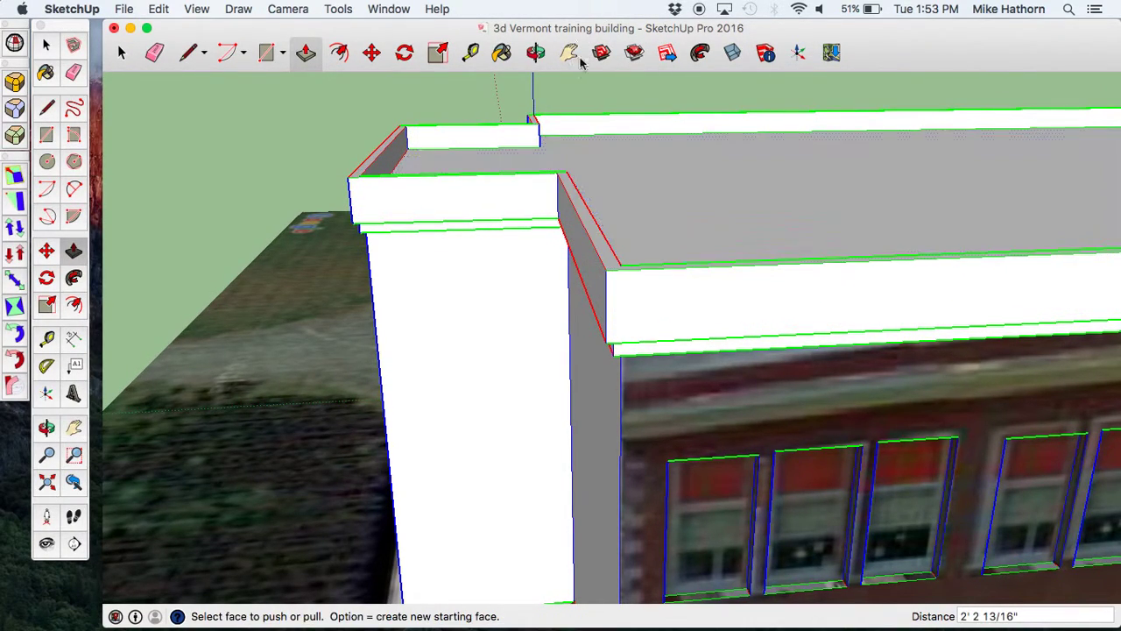
# Raise the top of the left entrance stair wall by about 2' 7" with Push/Pull and apply the same height to the right wall
pyautogui.click(535, 53)
pyautogui.moveTo(706, 315); pyautogui.dragTo(841, 309)
pyautogui.scroll(-5, 843, 307)
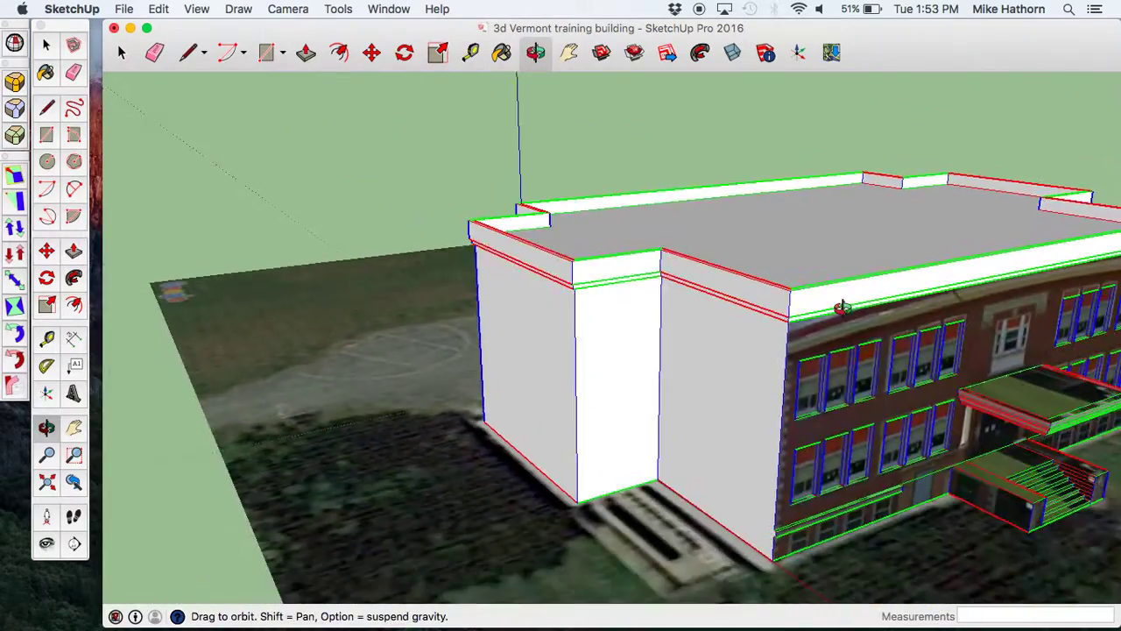
pyautogui.moveTo(976, 363); pyautogui.dragTo(1042, 324)
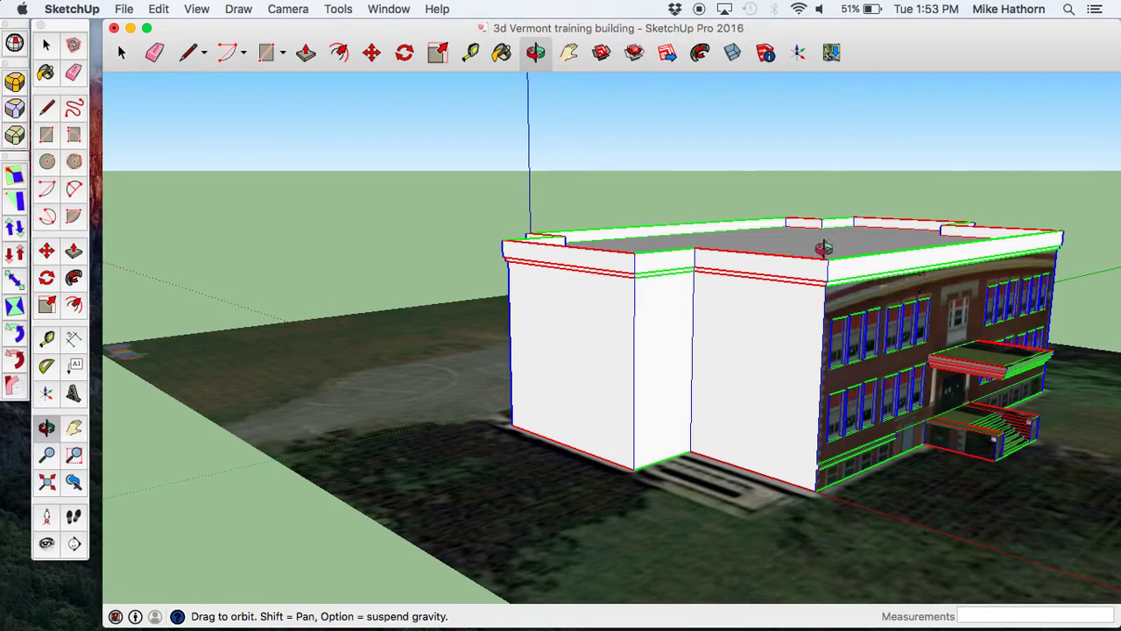
pyautogui.moveTo(1030, 464); pyautogui.dragTo(932, 399)
pyautogui.scroll(5, 1025, 440)
pyautogui.moveTo(1046, 433); pyautogui.dragTo(871, 459)
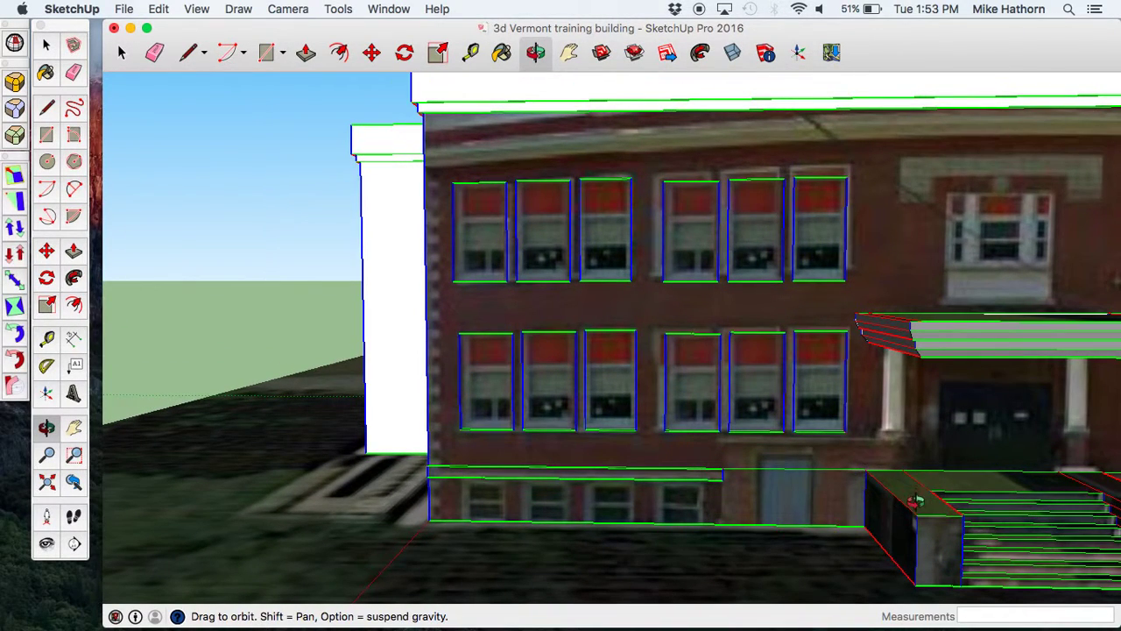
pyautogui.press('p')
pyautogui.moveTo(916, 517); pyautogui.dragTo(921, 470)
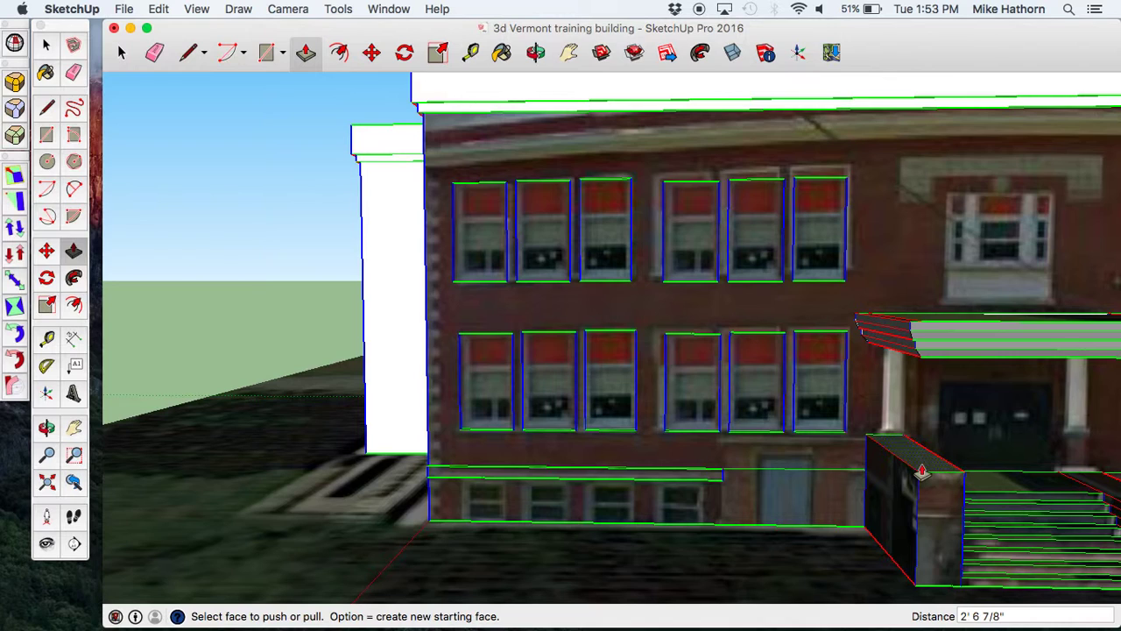
pyautogui.doubleClick(1091, 491)
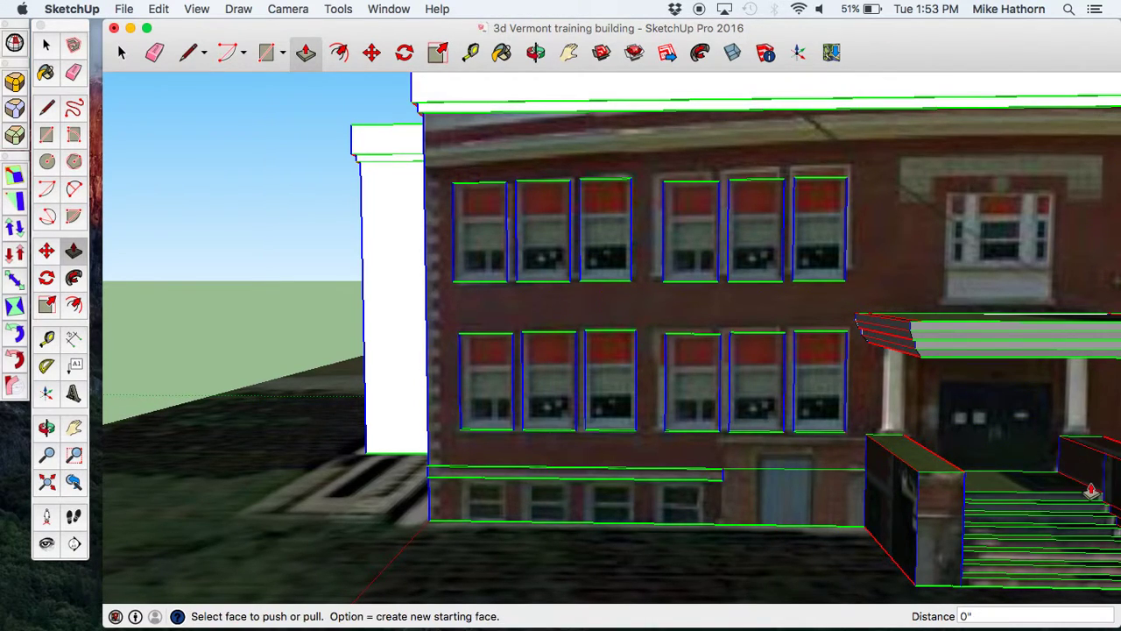
# Draw a rectangle about 2' 11" by 1' 8" on the left stair wall's top front corner and add a diagonal line across it
pyautogui.scroll(4, 906, 473)
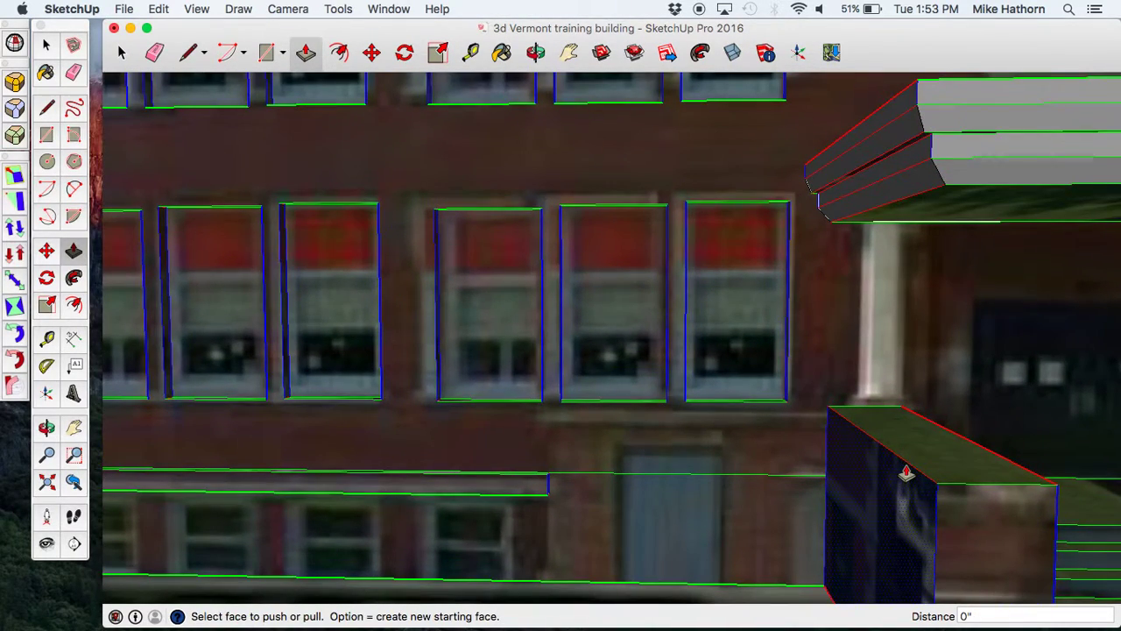
pyautogui.press('r')
pyautogui.click(1057, 485)
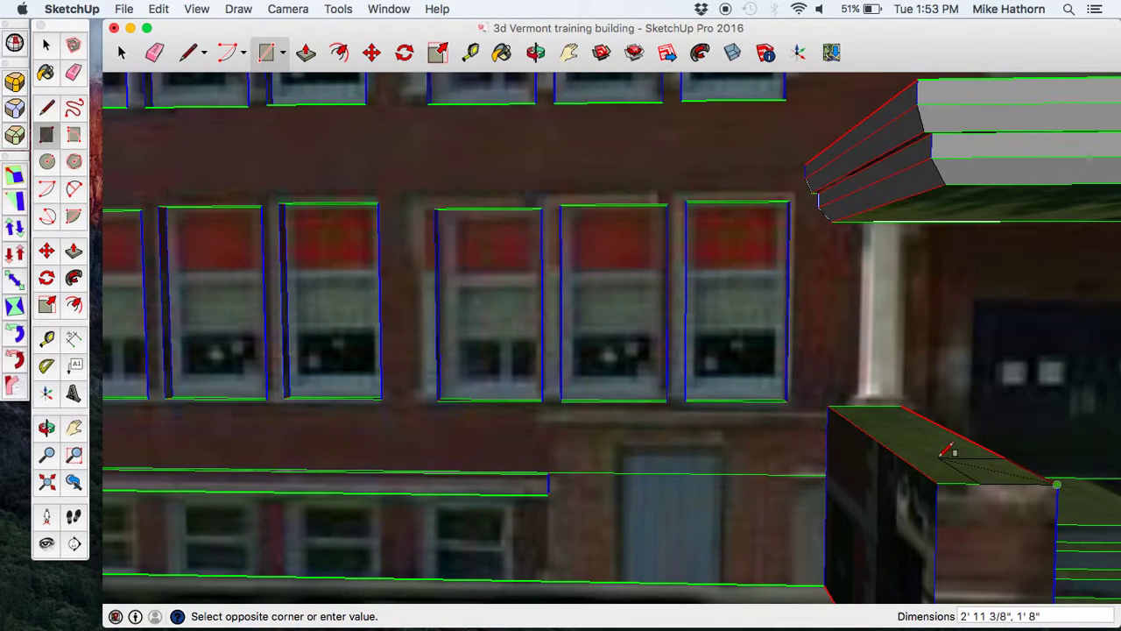
pyautogui.click(945, 453)
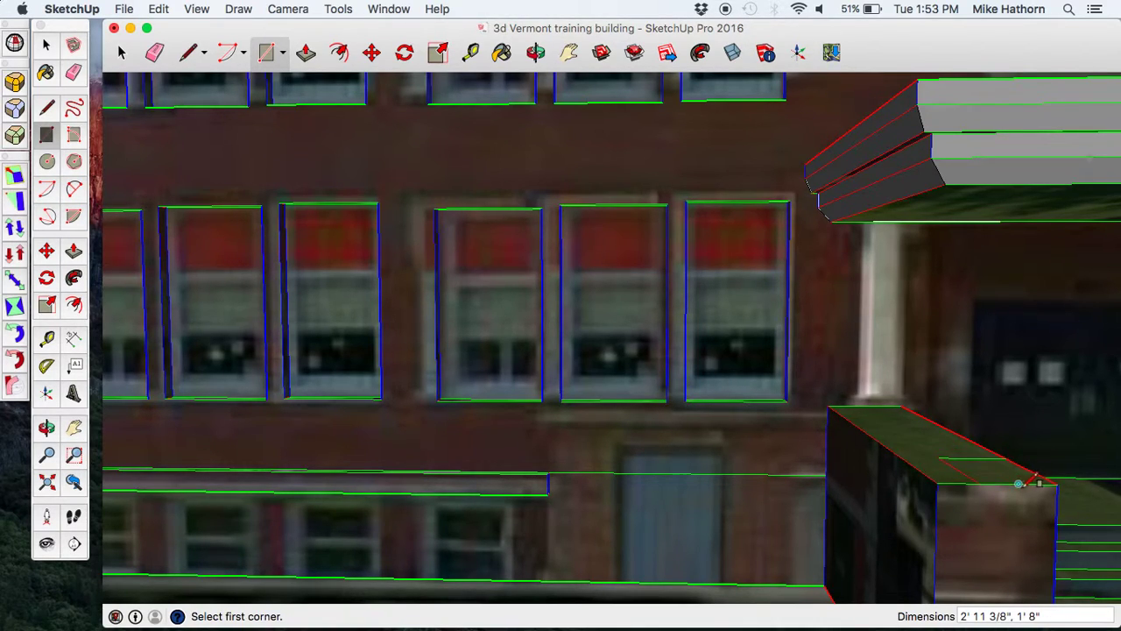
pyautogui.press('l')
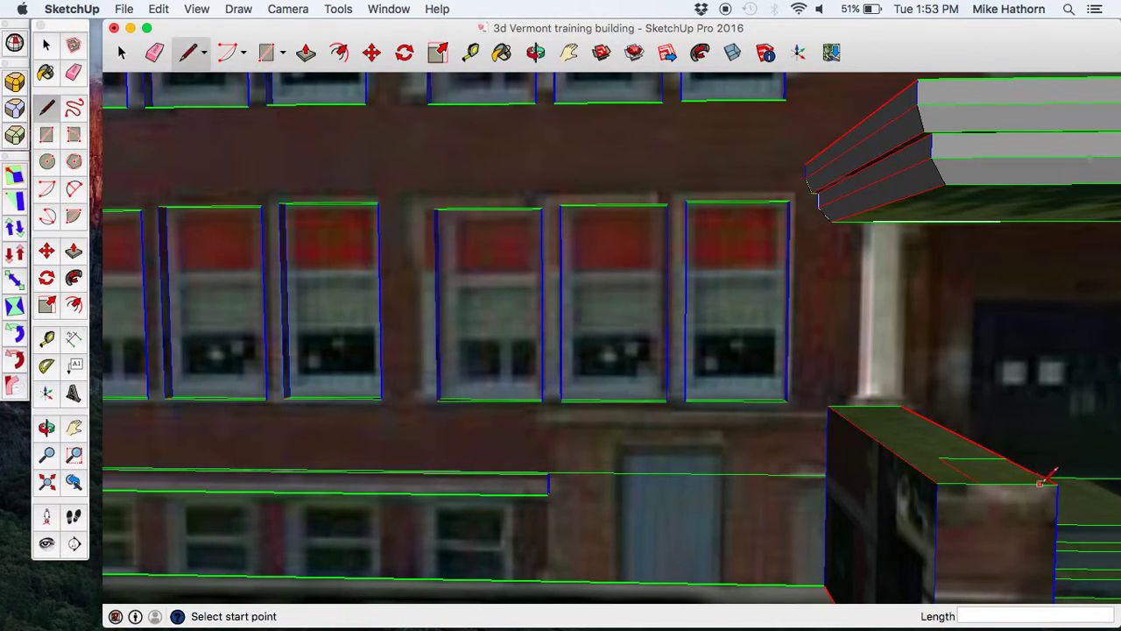
pyautogui.click(1057, 484)
pyautogui.click(948, 453)
# Draw a circle of about 9" radius centred on the rectangle's diagonal, and erase the diagonal and rectangle guide lines
pyautogui.click(48, 163)
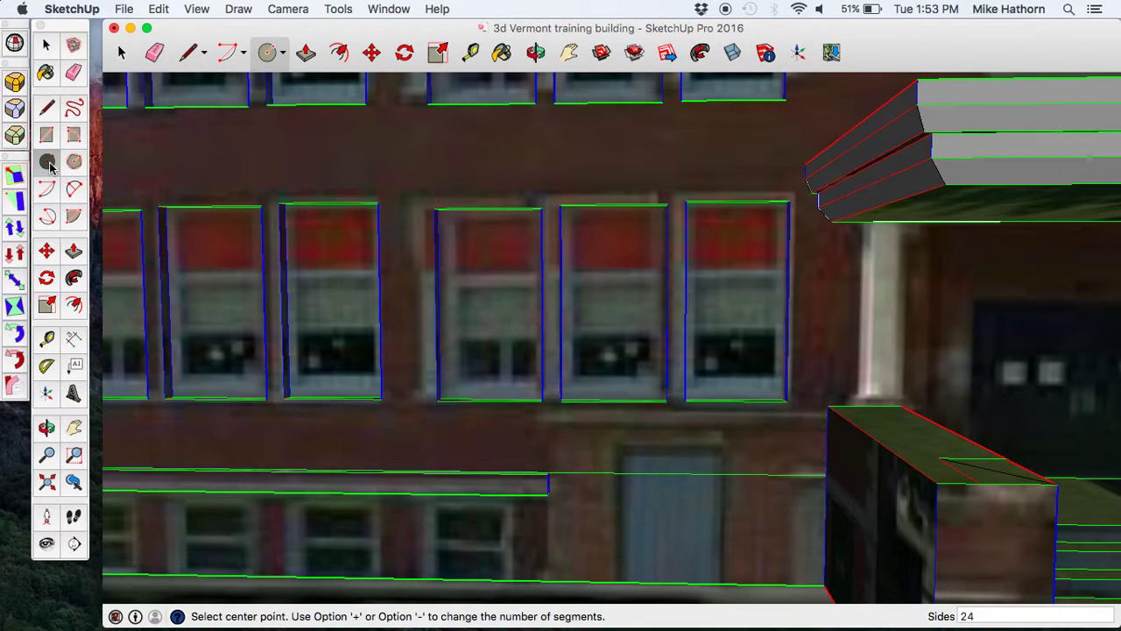
pyautogui.click(993, 470)
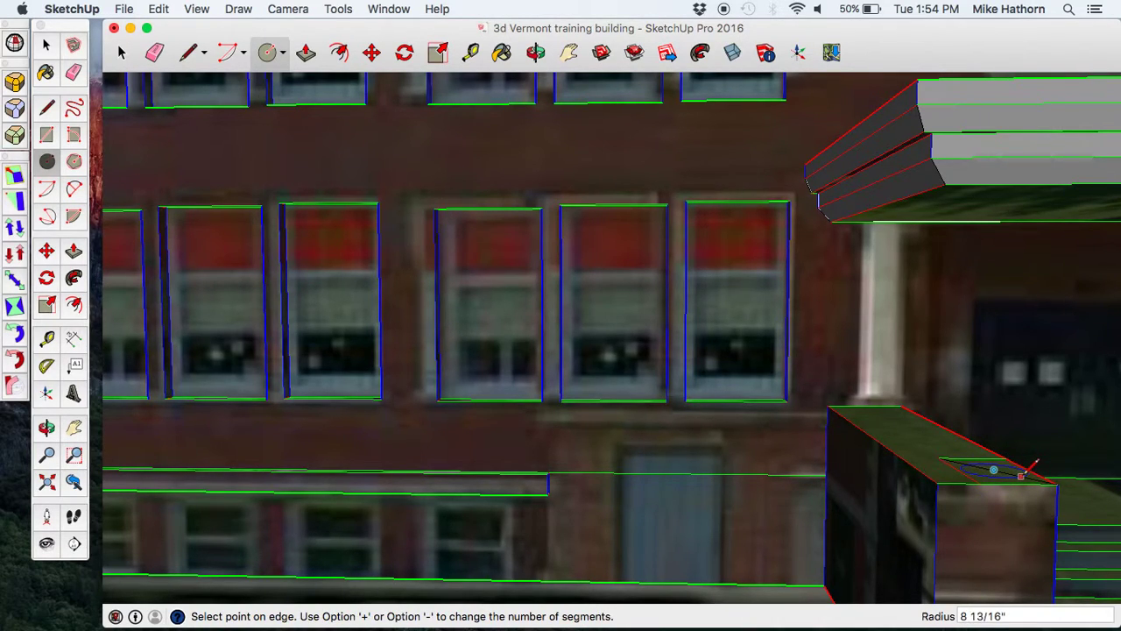
pyautogui.click(1028, 470)
pyautogui.press('e')
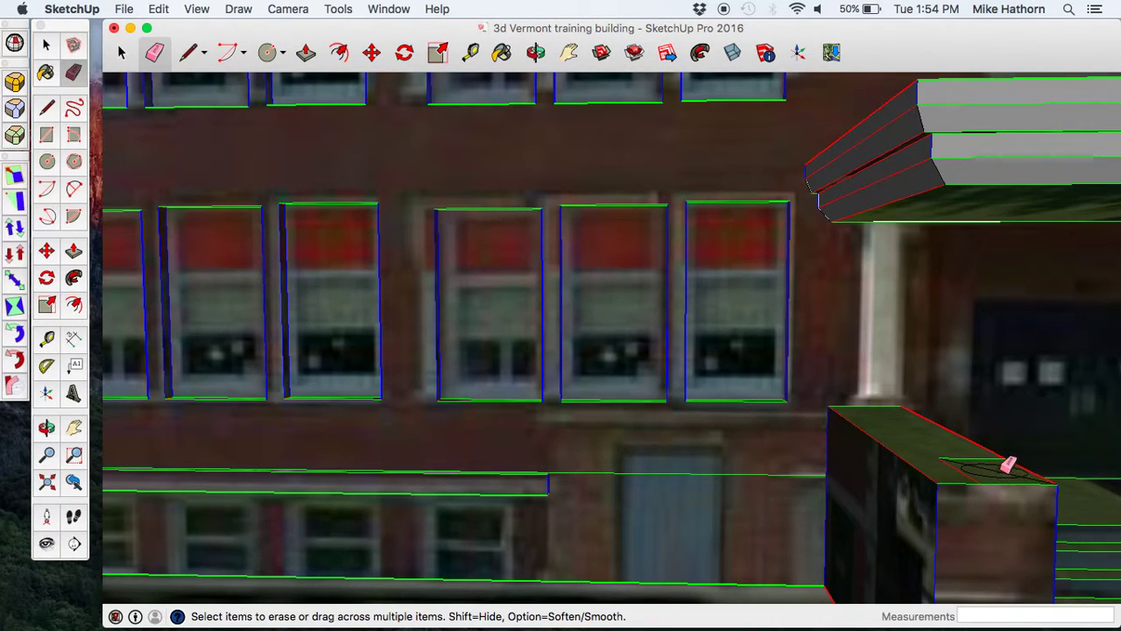
pyautogui.click(1036, 479)
pyautogui.click(941, 458)
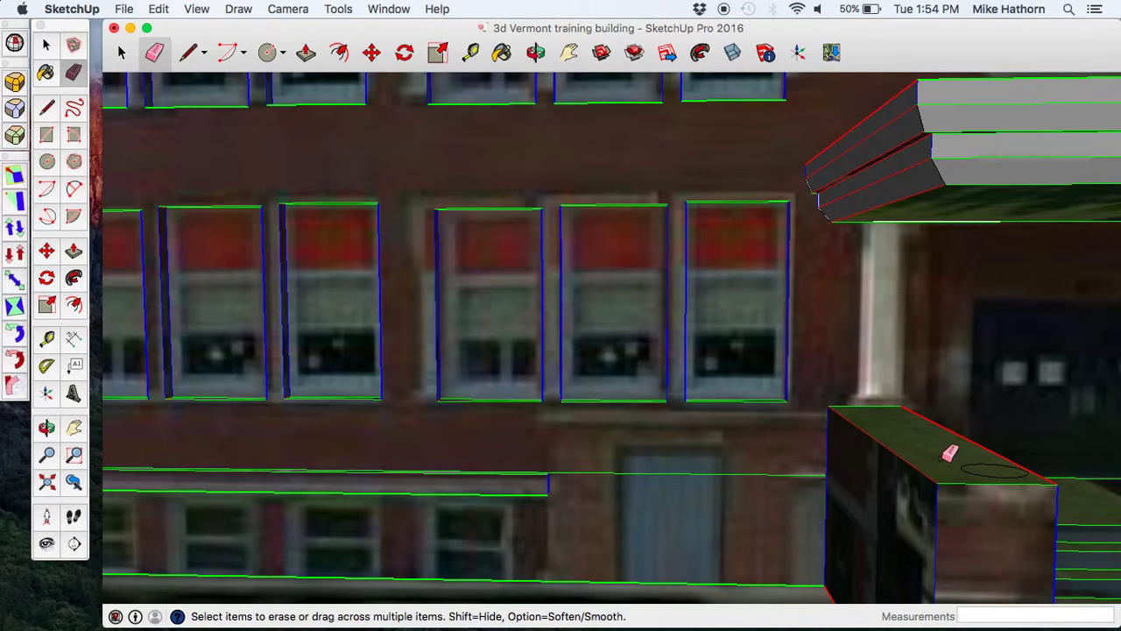
# Push/Pull the circle on the left stair wall up about 6' 8" to the canopy's underside as a column
pyautogui.press('p')
pyautogui.click(990, 477)
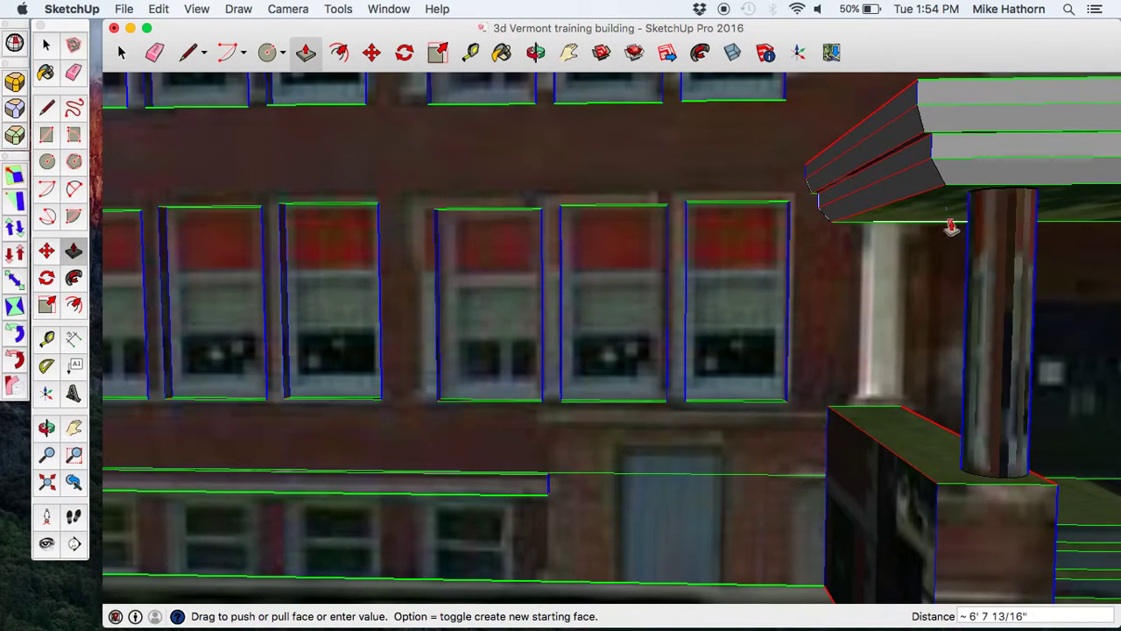
pyautogui.click(953, 197)
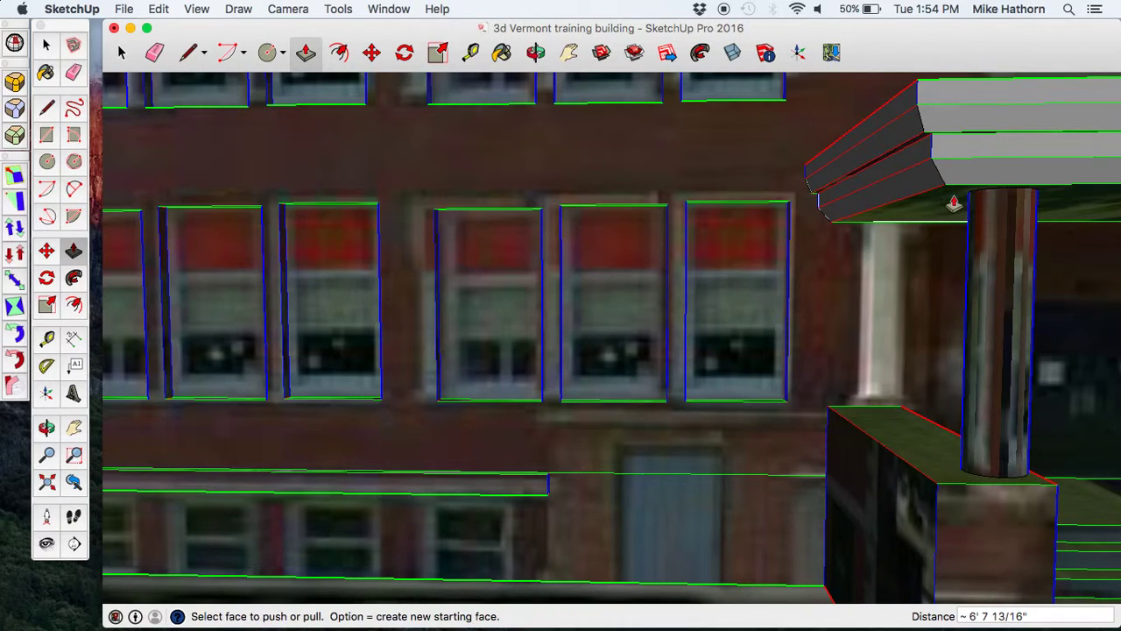
# Paint the new entrance column's side with the Snow colour at 100% opacity
pyautogui.click(500, 53)
pyautogui.click(453, 261)
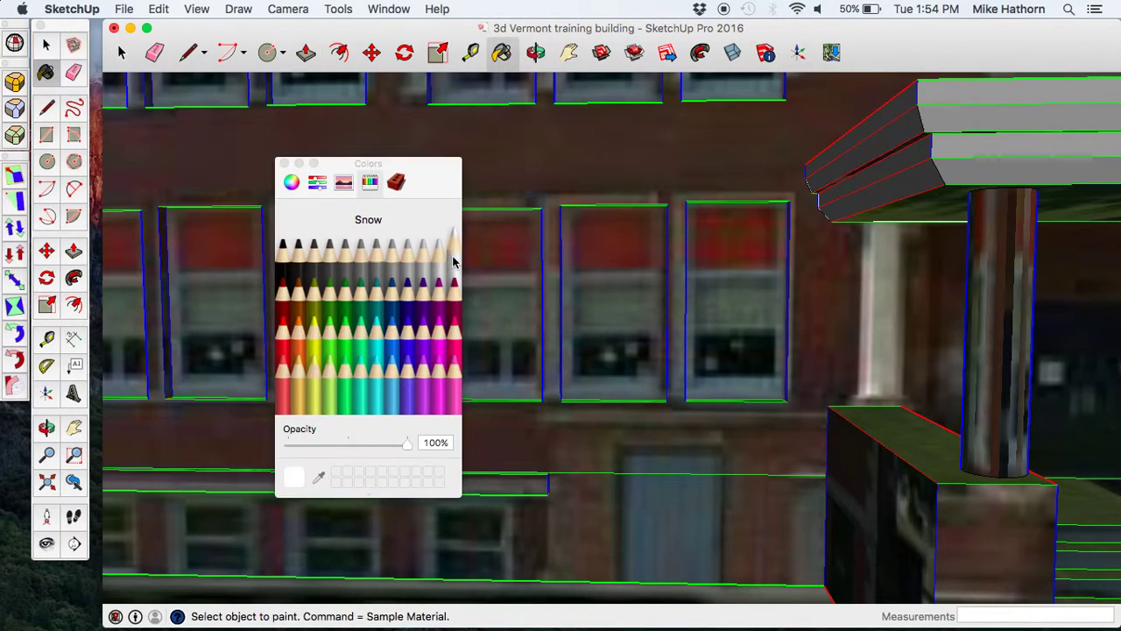
pyautogui.click(1013, 317)
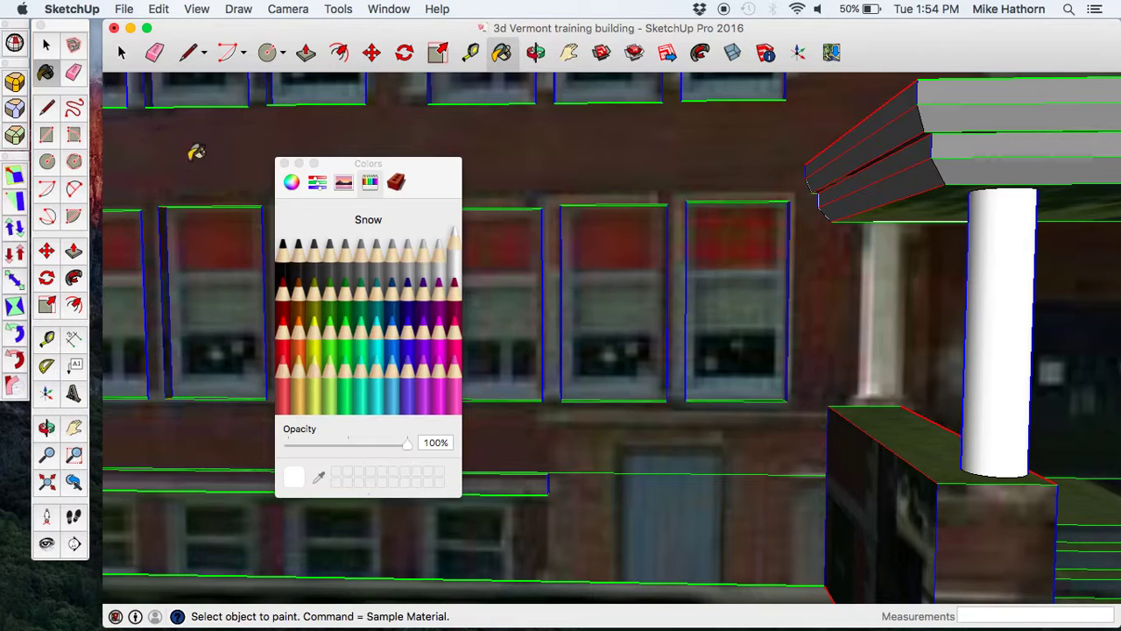
pyautogui.click(284, 163)
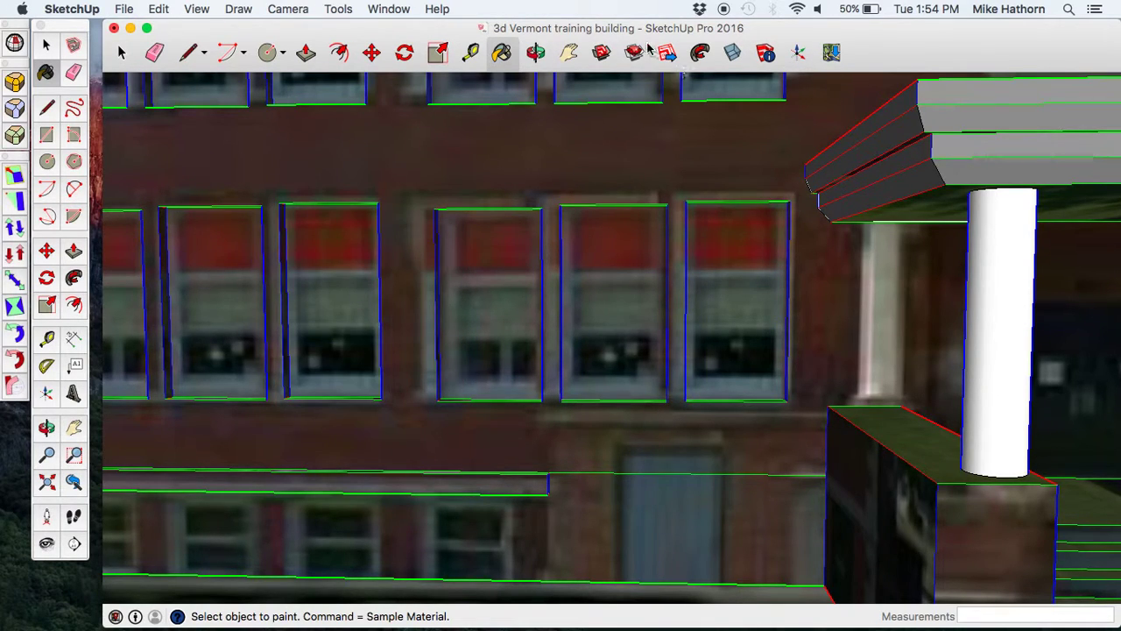
pyautogui.click(536, 54)
pyautogui.moveTo(730, 270); pyautogui.dragTo(902, 307)
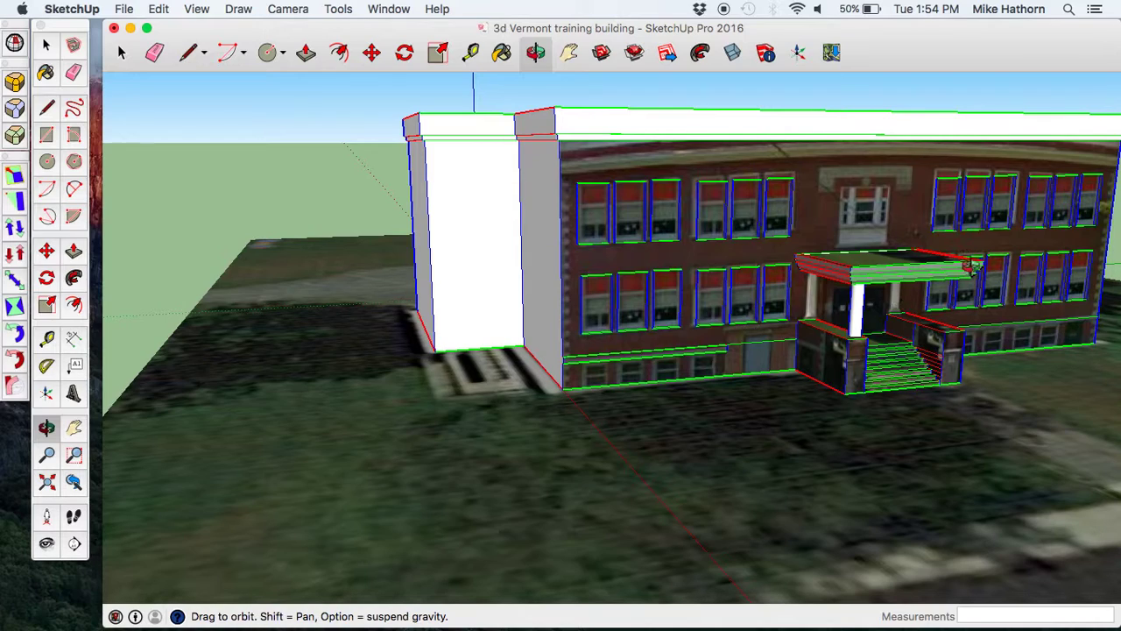
pyautogui.moveTo(983, 268); pyautogui.dragTo(1061, 265)
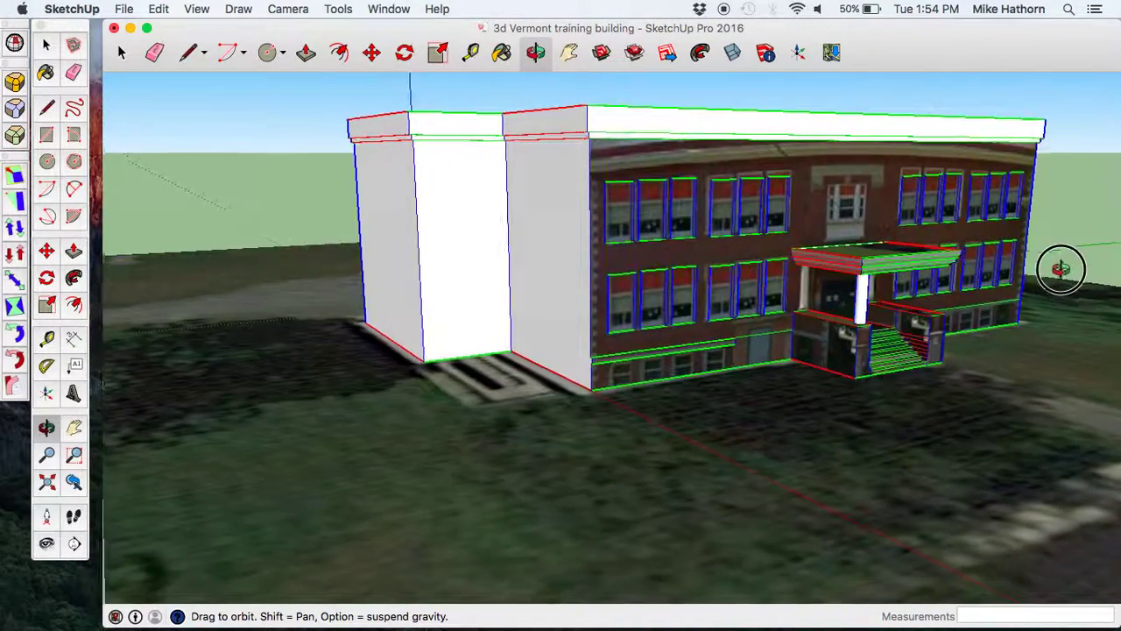
pyautogui.moveTo(763, 230); pyautogui.dragTo(727, 283)
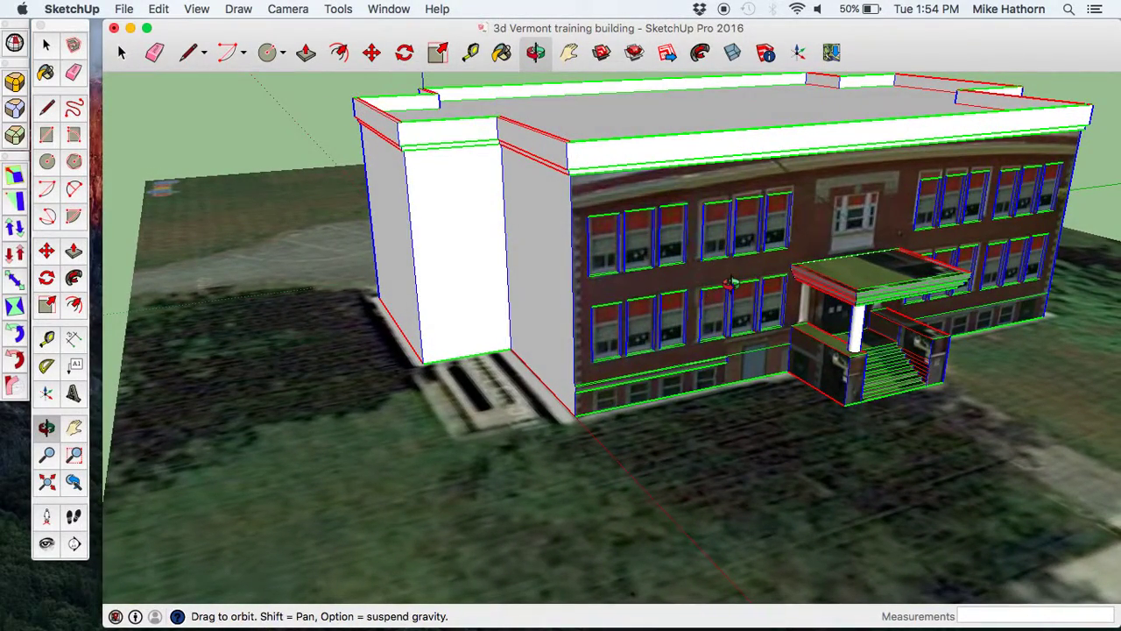